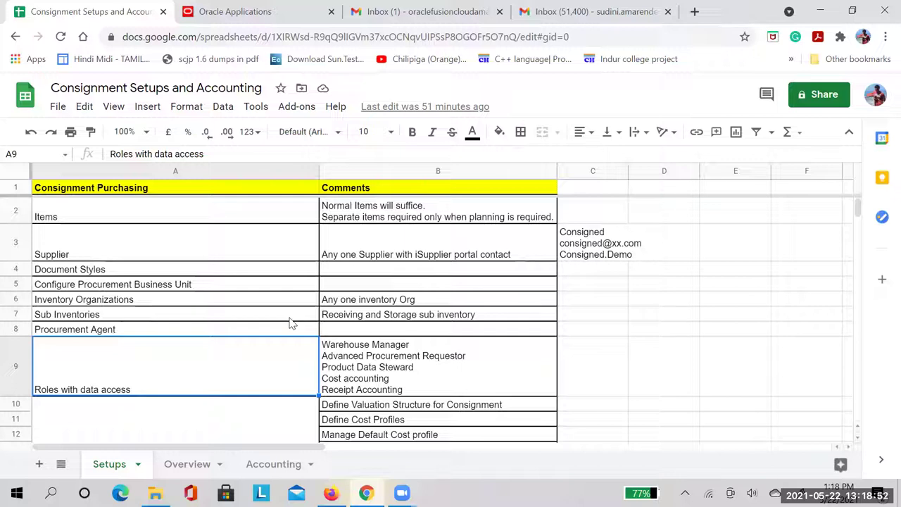
Step: Select the Items entry on the Setups sheet and switch to the Oracle Manage Items page in Firefox
click(119, 218)
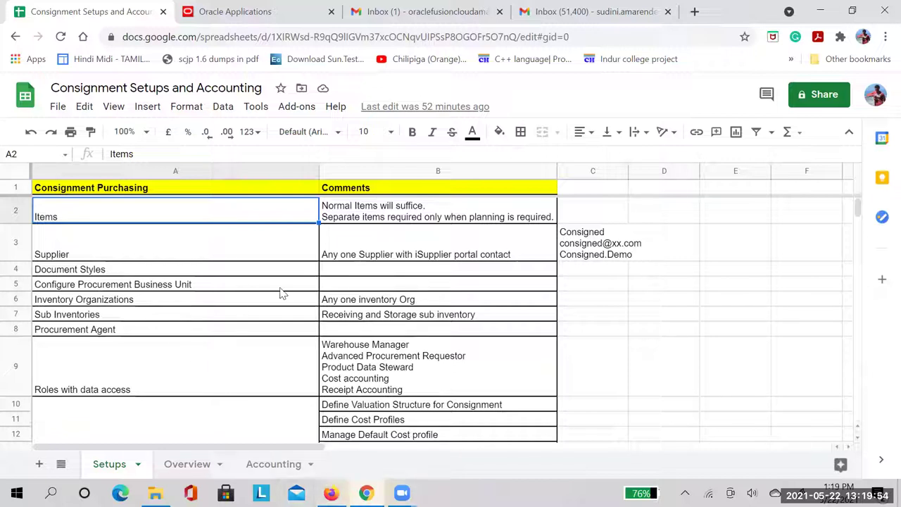
click(182, 21)
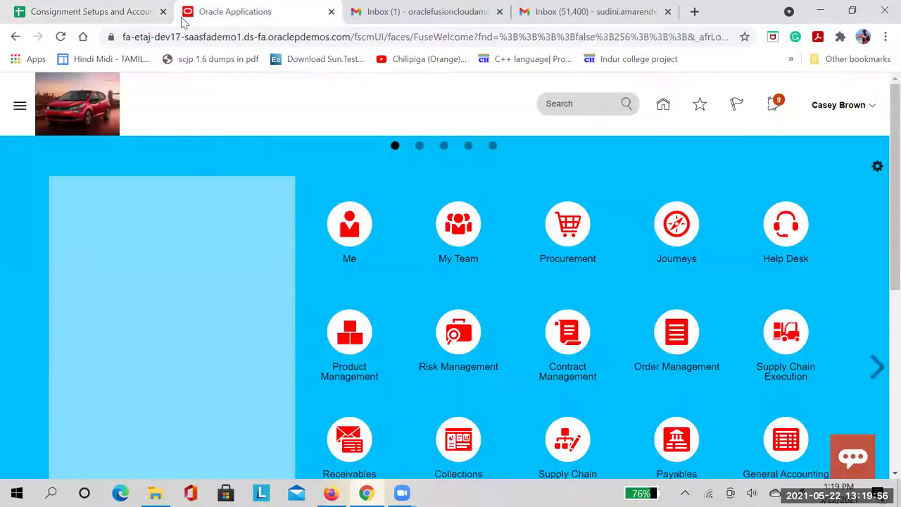
click(331, 493)
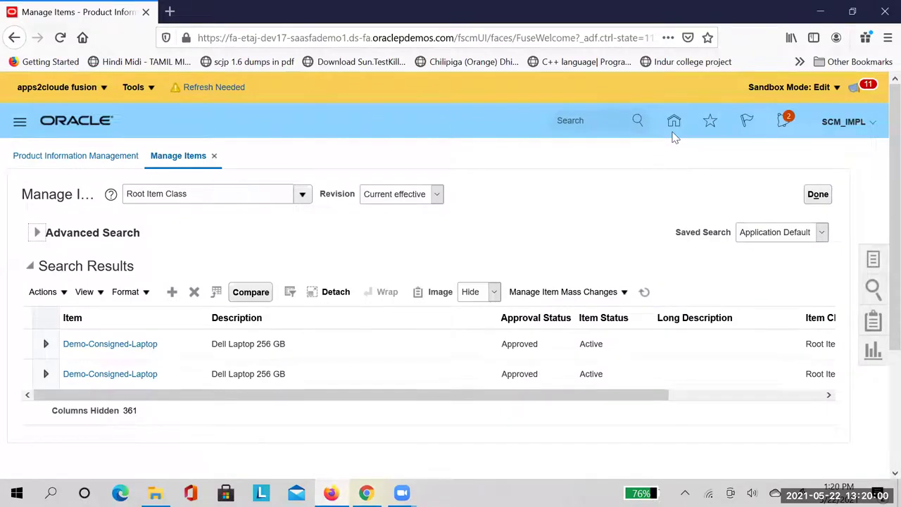
Step: Return to the Oracle home page and open Product Information Management from the Product Management group
click(675, 129)
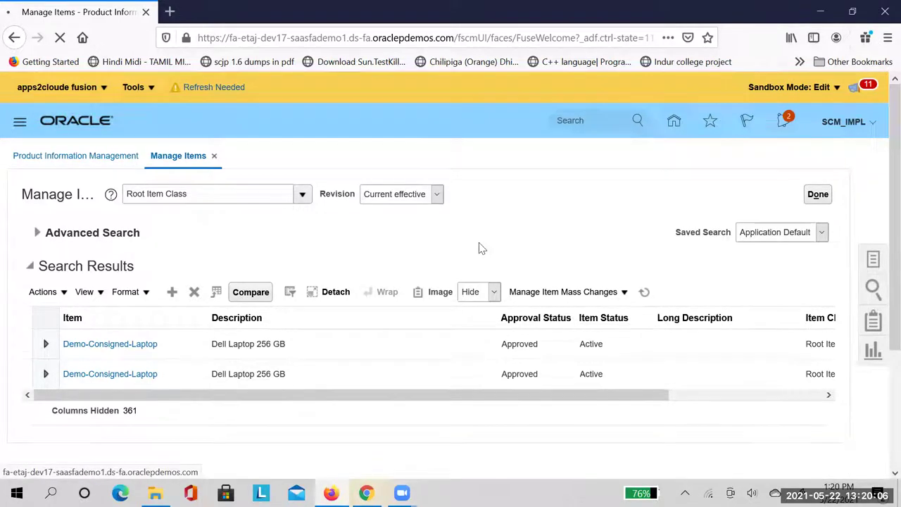
scroll(478, 248, down, 2)
scroll(479, 245, up, 2)
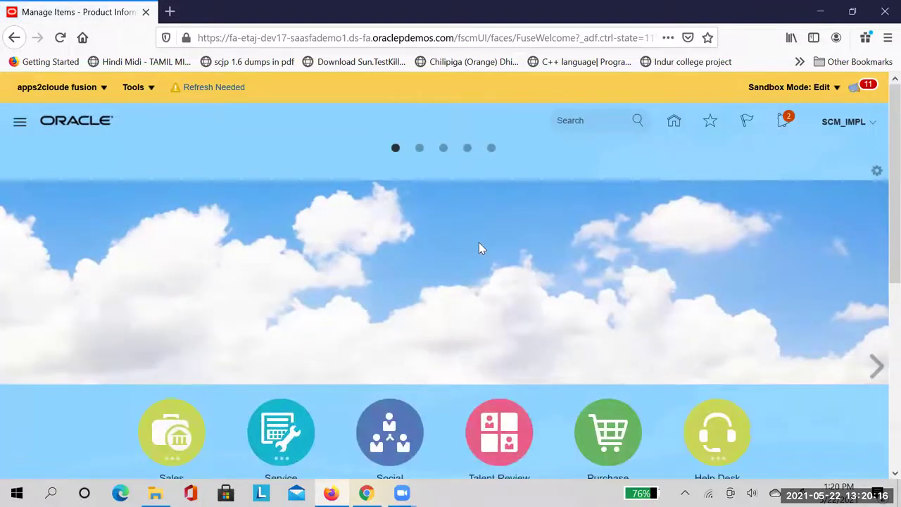
scroll(479, 248, down, 5)
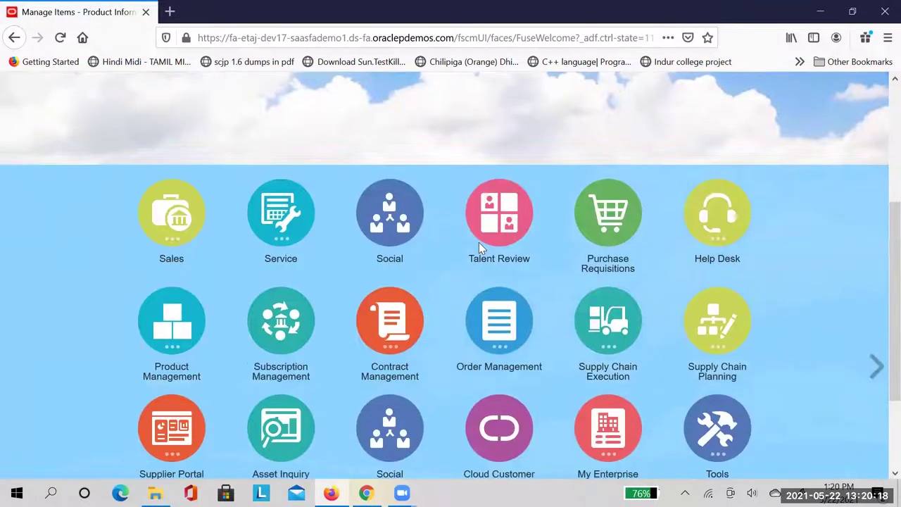
click(173, 326)
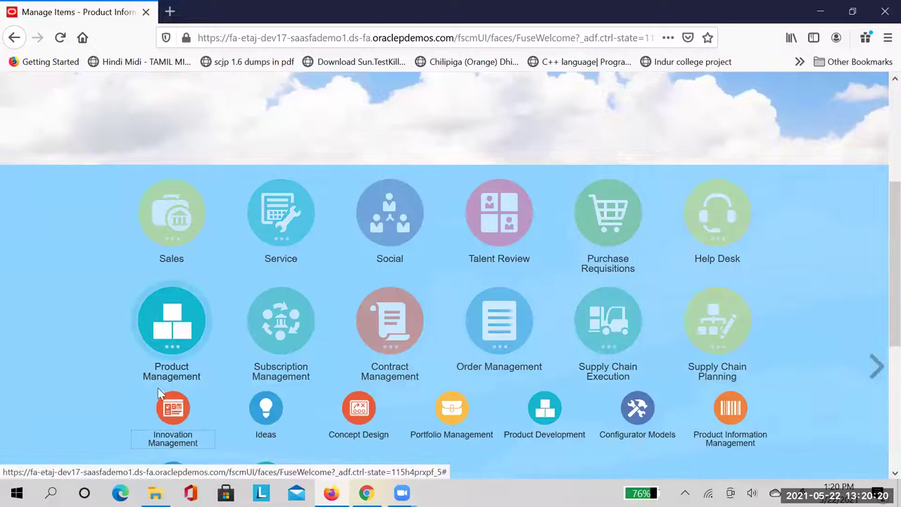
scroll(524, 405, down, 2)
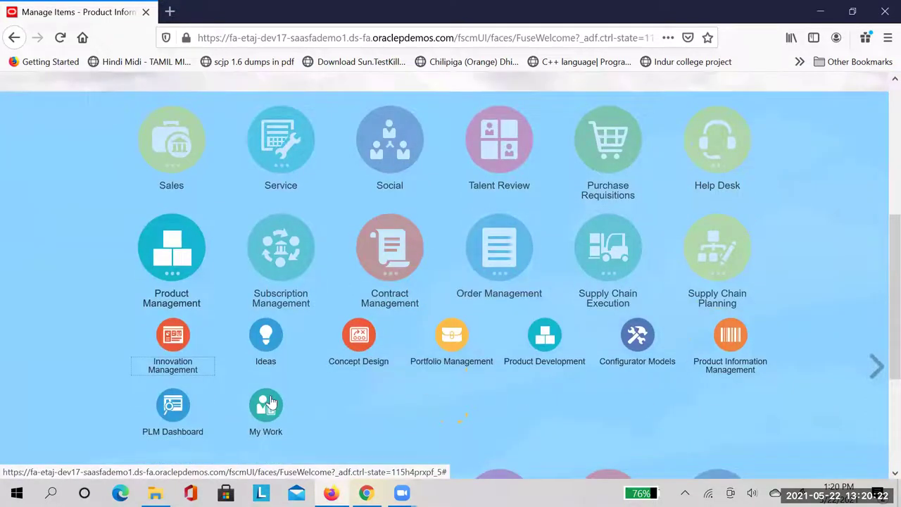
click(730, 337)
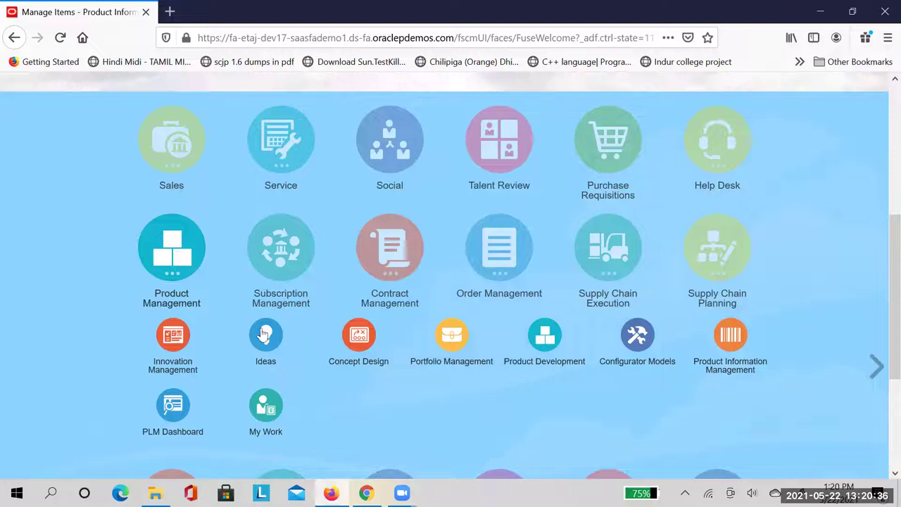
click(172, 228)
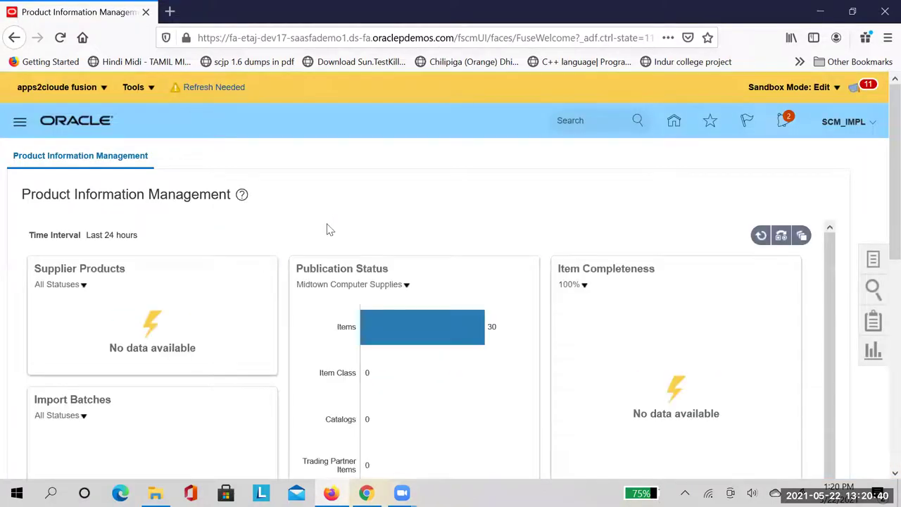
Step: Open Manage Items and search for items whose name starts with "Demo"
click(872, 261)
click(811, 188)
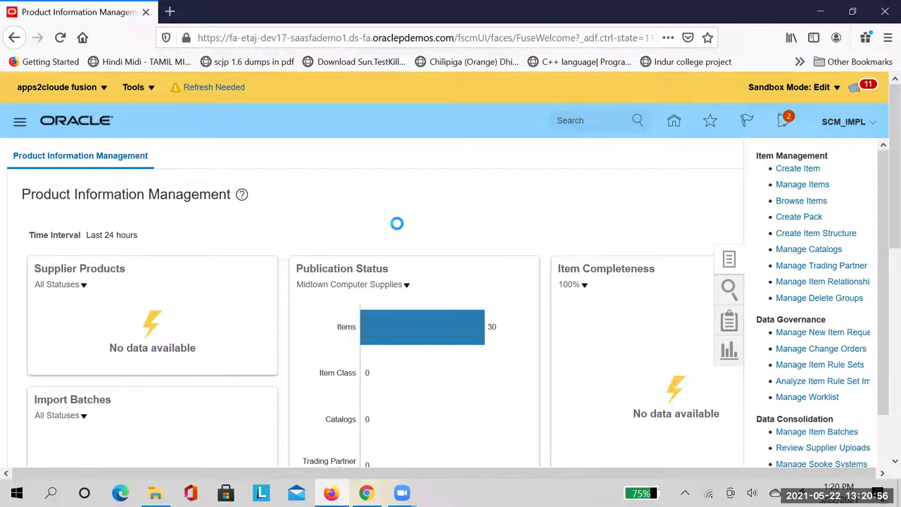
click(250, 269)
text(Demo)
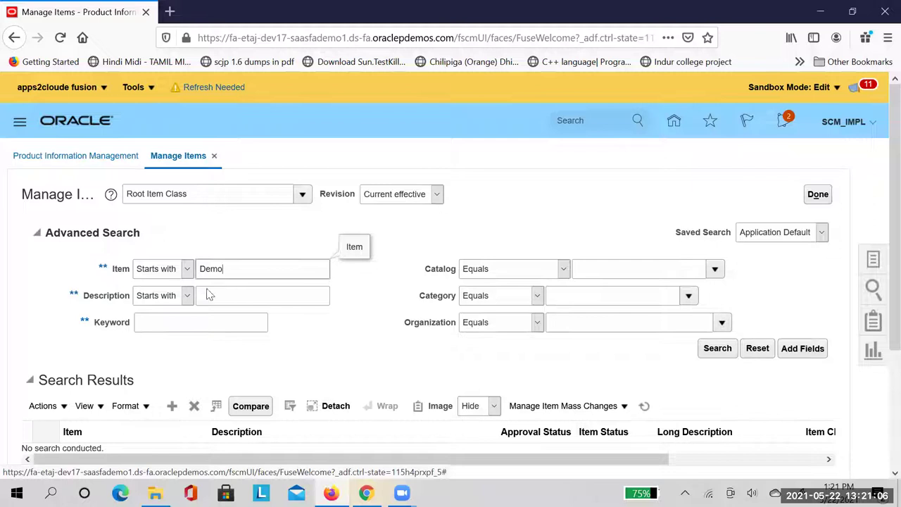
click(713, 357)
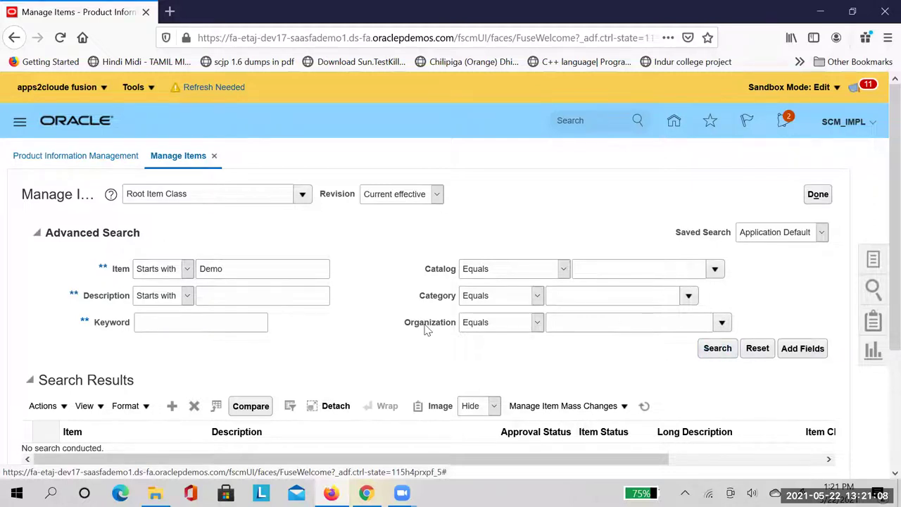
scroll(434, 322, down, 3)
scroll(177, 227, up, 3)
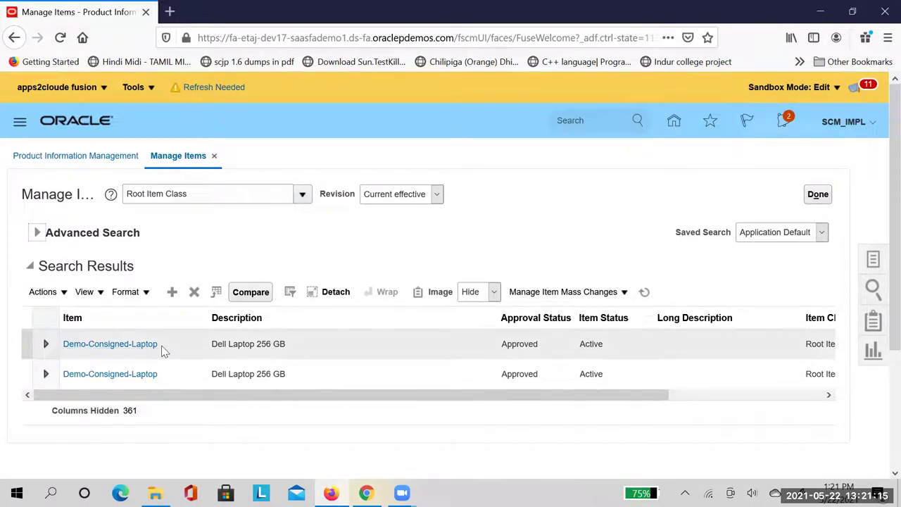
Step: Open the first Demo-Consigned-Laptop item and examine its header details and Overview, including the unit of measure
click(119, 344)
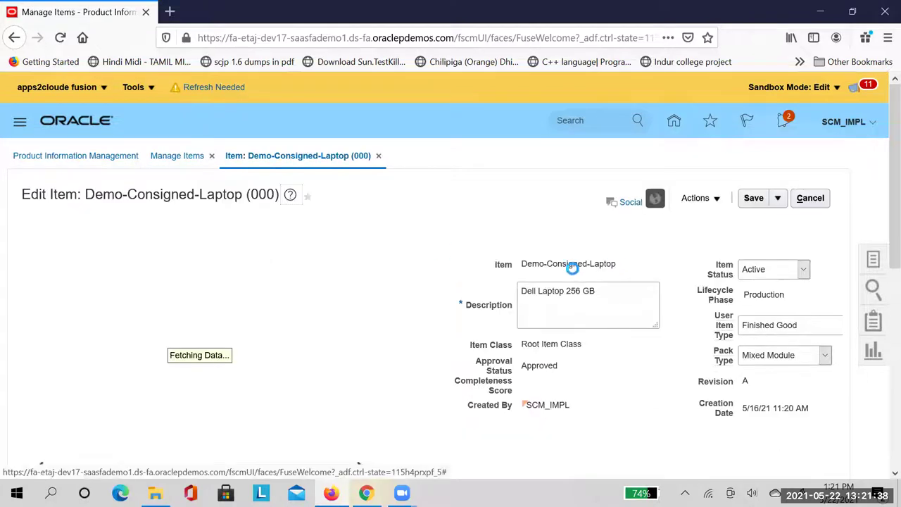
scroll(571, 264, down, 5)
scroll(542, 272, down, 1)
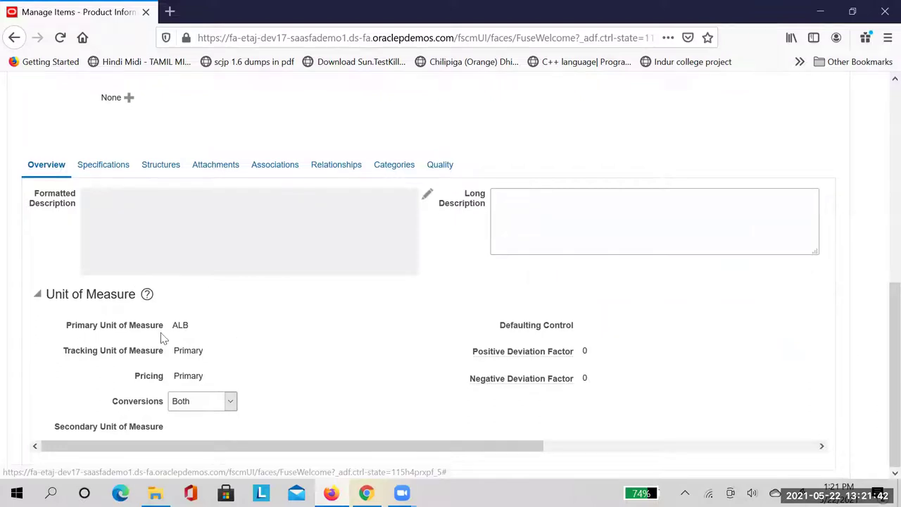
scroll(501, 112, up, 6)
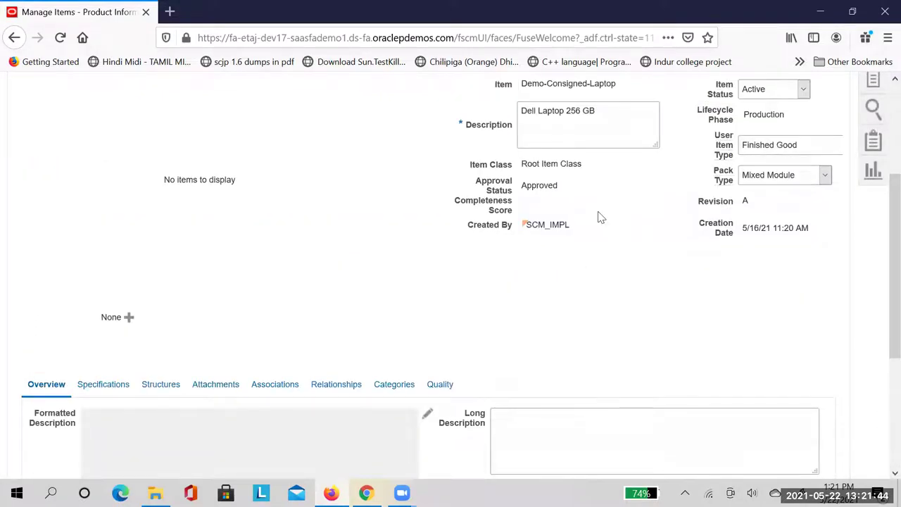
scroll(602, 220, up, 5)
scroll(268, 303, down, 4)
scroll(269, 302, down, 4)
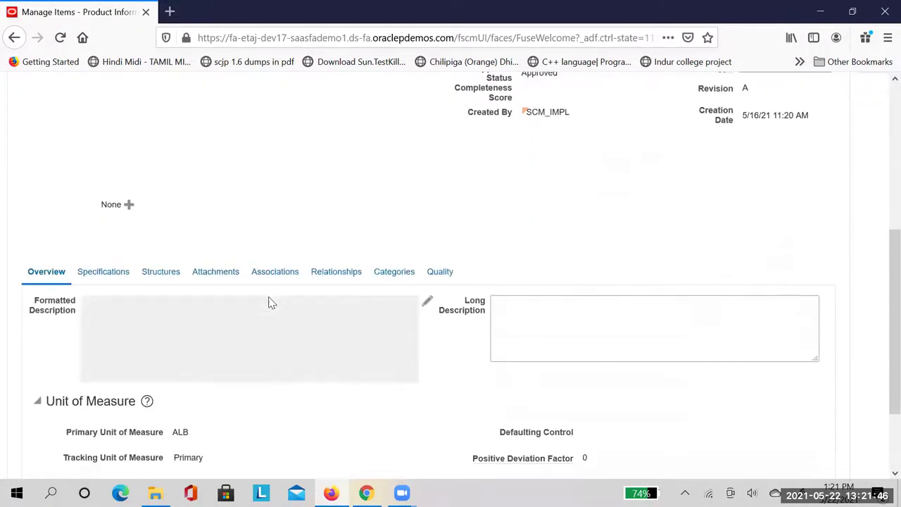
scroll(268, 298, up, 7)
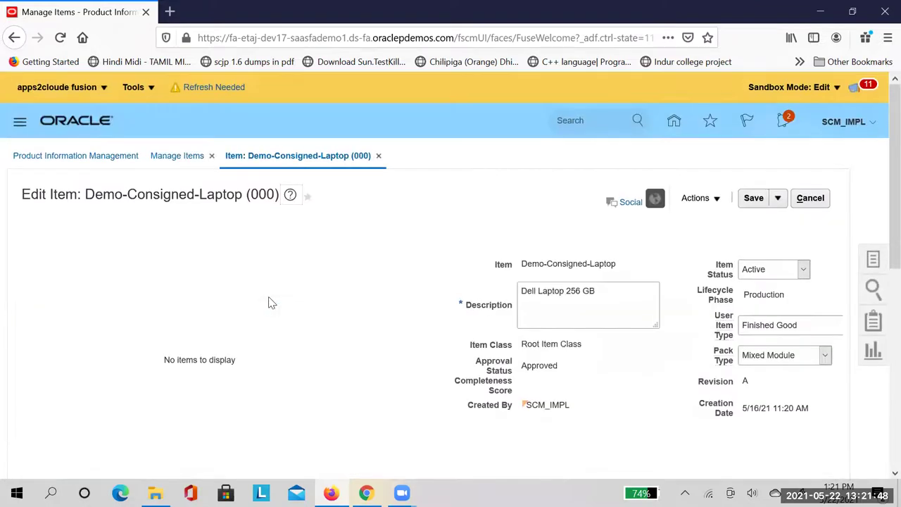
scroll(268, 303, down, 5)
scroll(268, 303, up, 5)
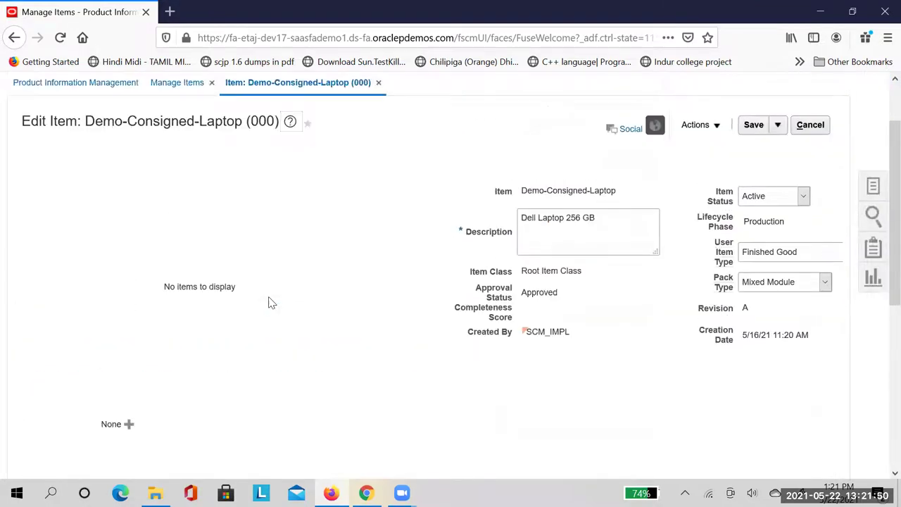
Step: Open the item's Specifications and examine its Manufacturing attributes, including the item structure and costing settings
scroll(268, 303, down, 9)
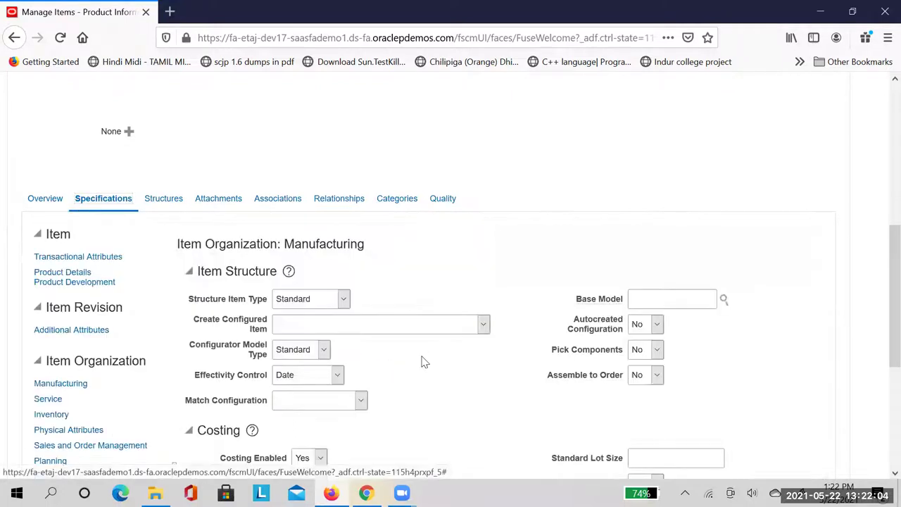
scroll(424, 362, down, 3)
scroll(424, 362, up, 4)
scroll(425, 362, down, 5)
scroll(425, 361, down, 1)
scroll(425, 362, up, 3)
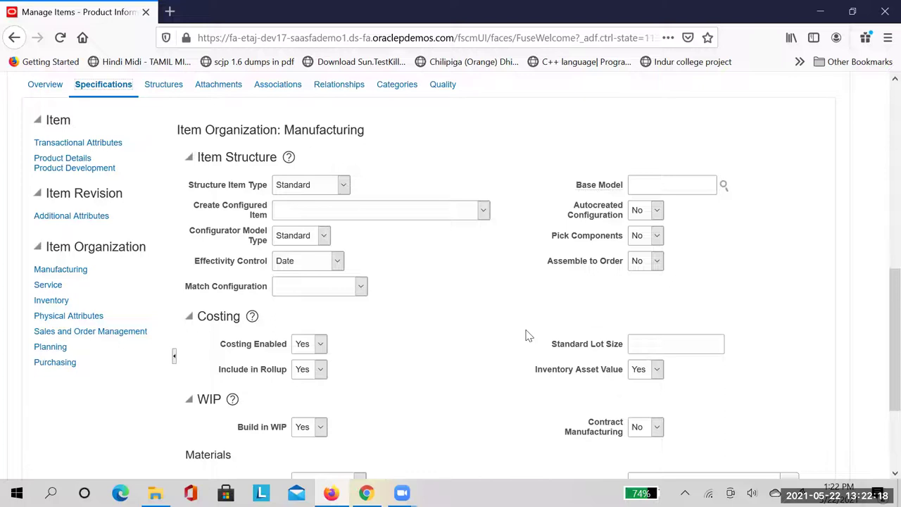
Step: Open the item's Planning attributes and examine the general planning, safety stock and Supplier Managed settings, especially Consigned
click(47, 349)
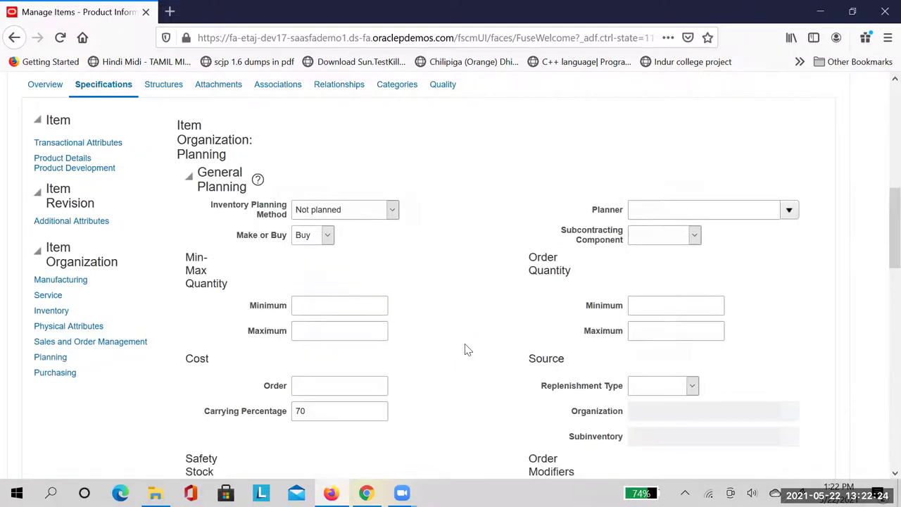
scroll(464, 344, down, 4)
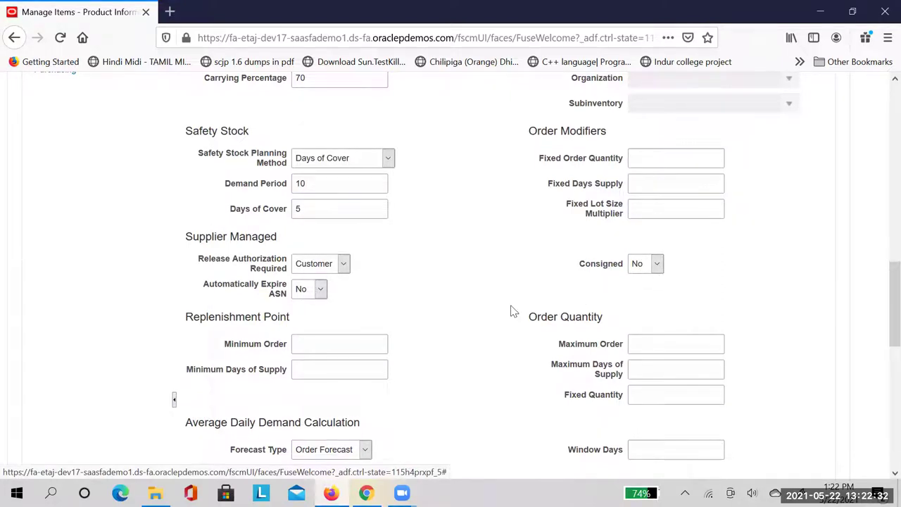
scroll(514, 311, up, 2)
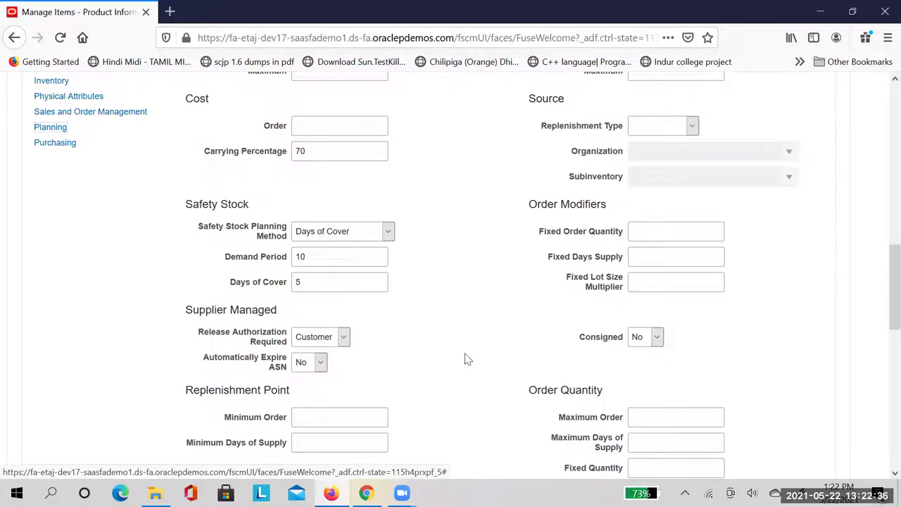
scroll(466, 359, up, 3)
scroll(466, 359, down, 5)
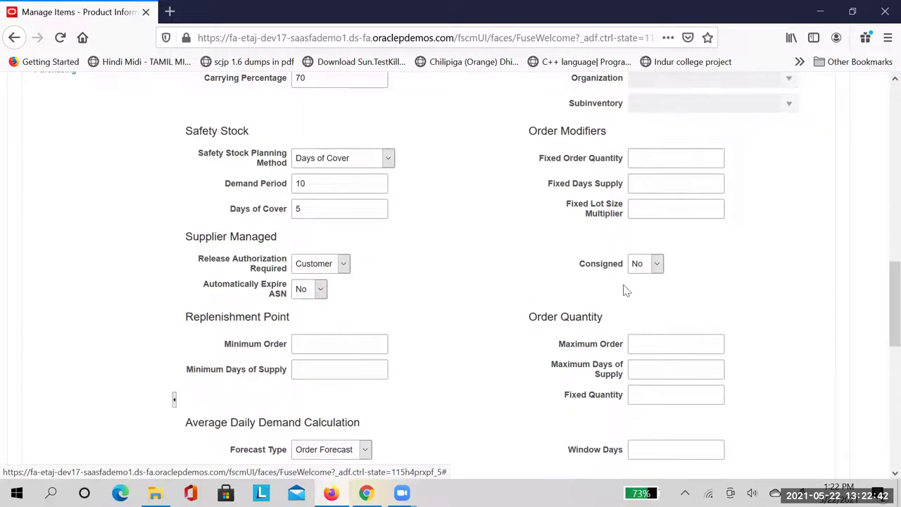
scroll(652, 278, down, 5)
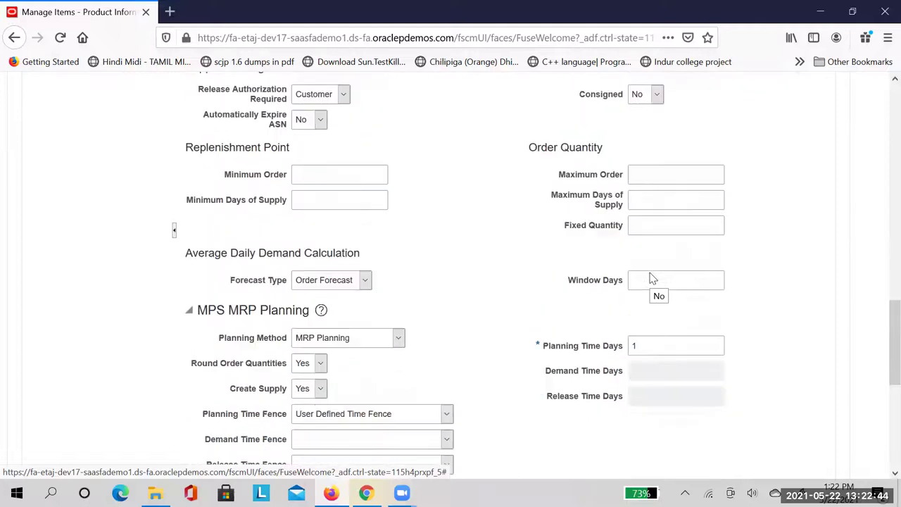
scroll(650, 274, up, 3)
scroll(651, 274, up, 2)
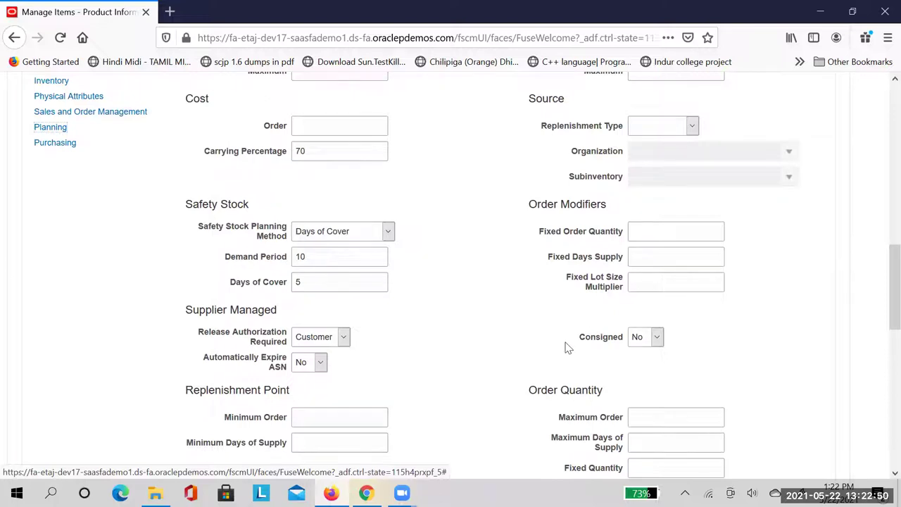
scroll(568, 347, up, 1)
scroll(567, 347, down, 2)
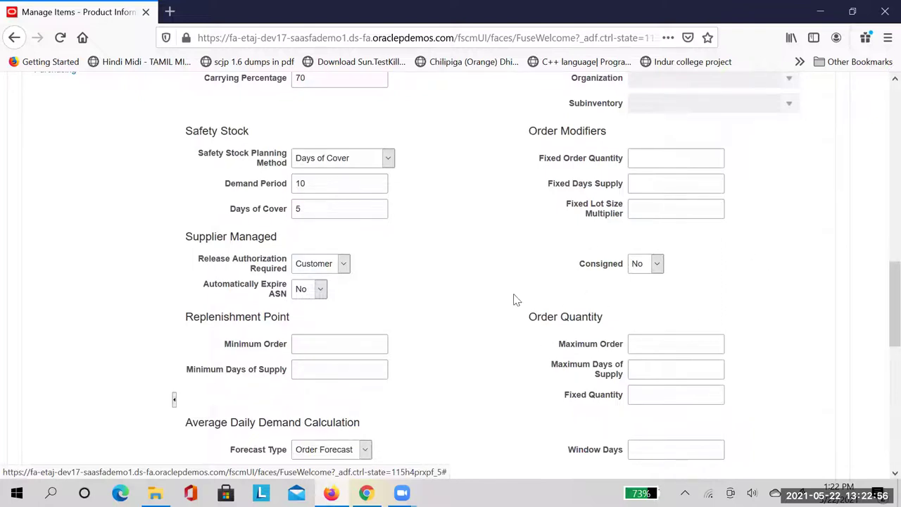
scroll(514, 300, up, 1)
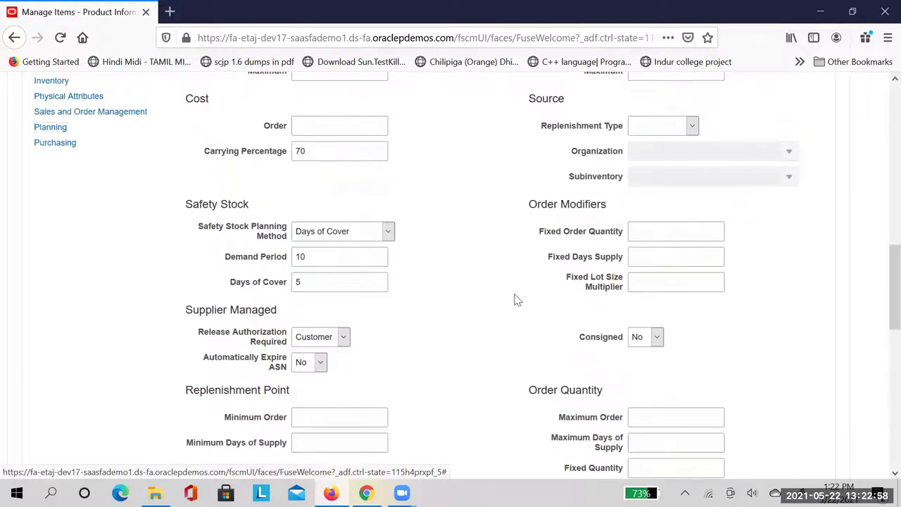
scroll(514, 300, up, 2)
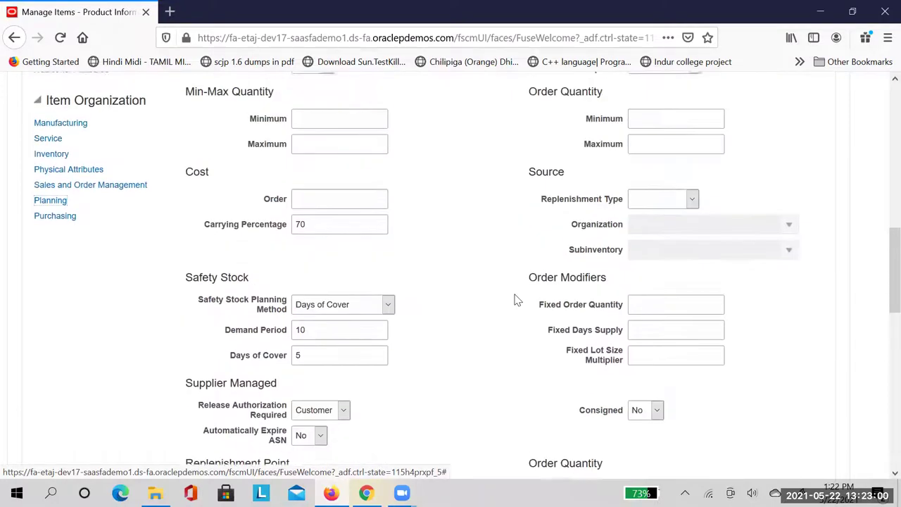
scroll(591, 316, down, 2)
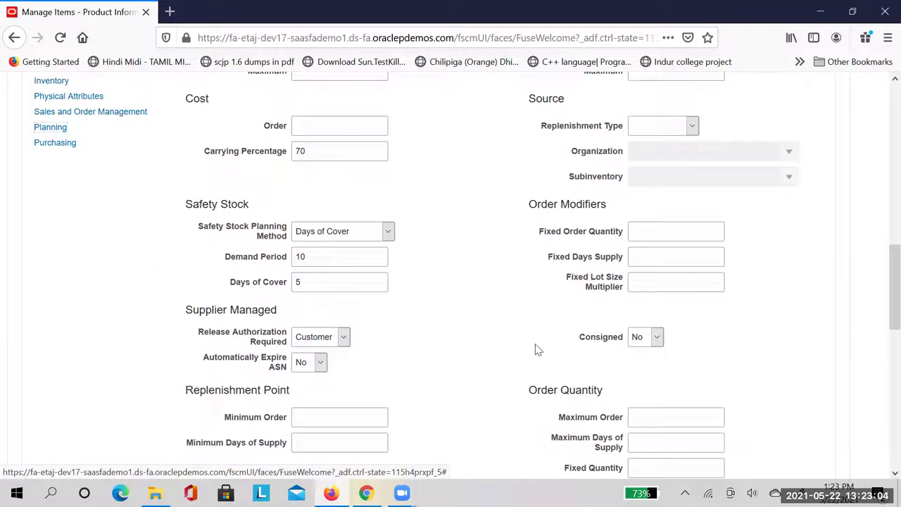
scroll(505, 338, up, 4)
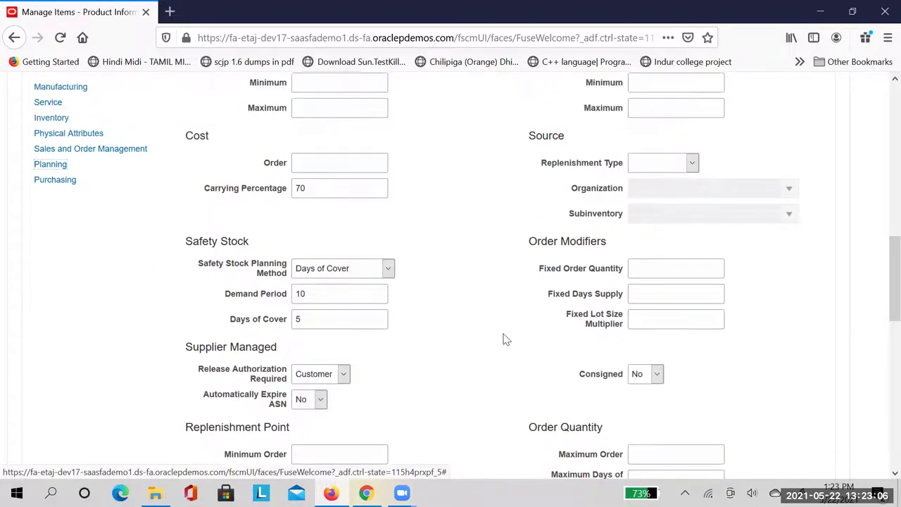
scroll(374, 275, down, 1)
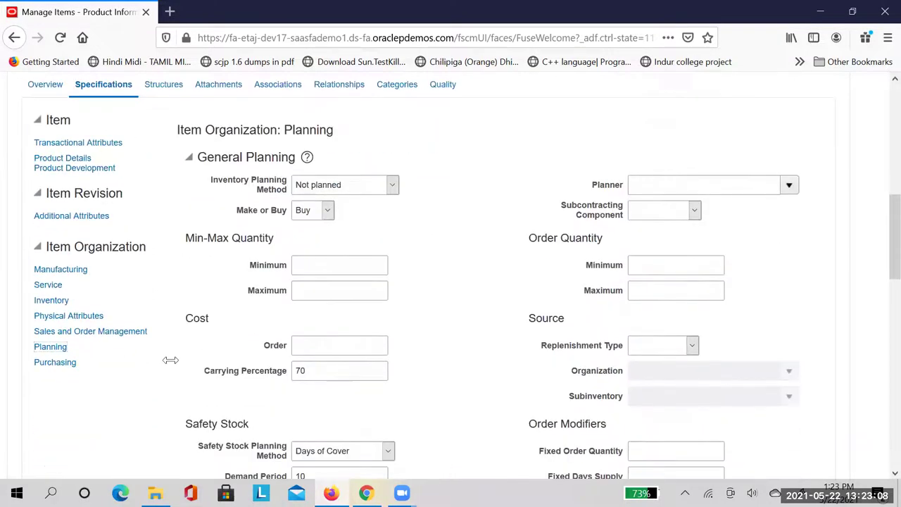
Step: Open the item's Purchasing attributes and examine the purchasing, pricing, invoice matching and receiving settings
click(46, 363)
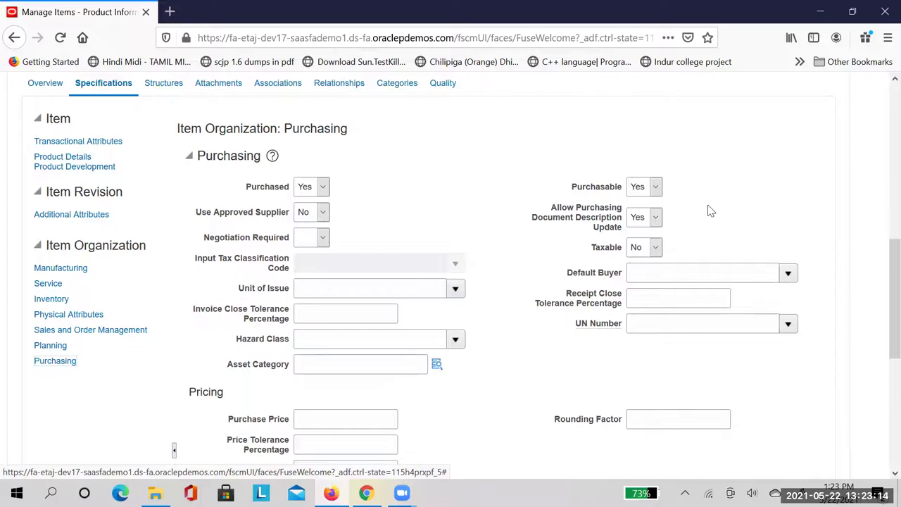
scroll(710, 211, down, 4)
scroll(710, 211, down, 1)
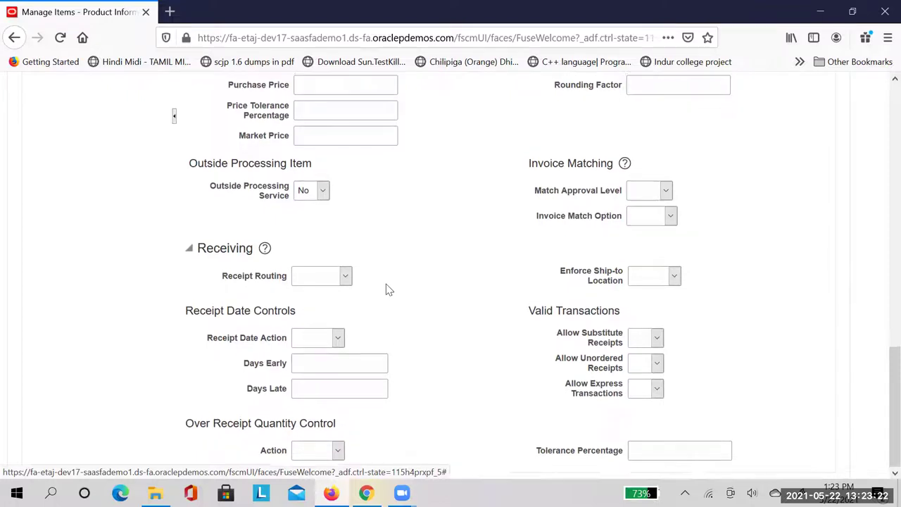
Step: Save and close the Demo-Consigned-Laptop item
scroll(388, 289, up, 10)
scroll(388, 289, up, 6)
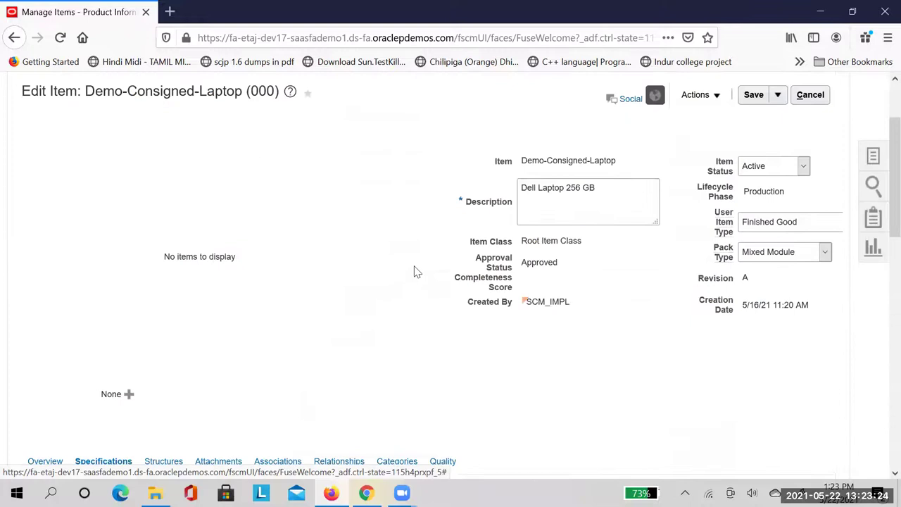
click(778, 200)
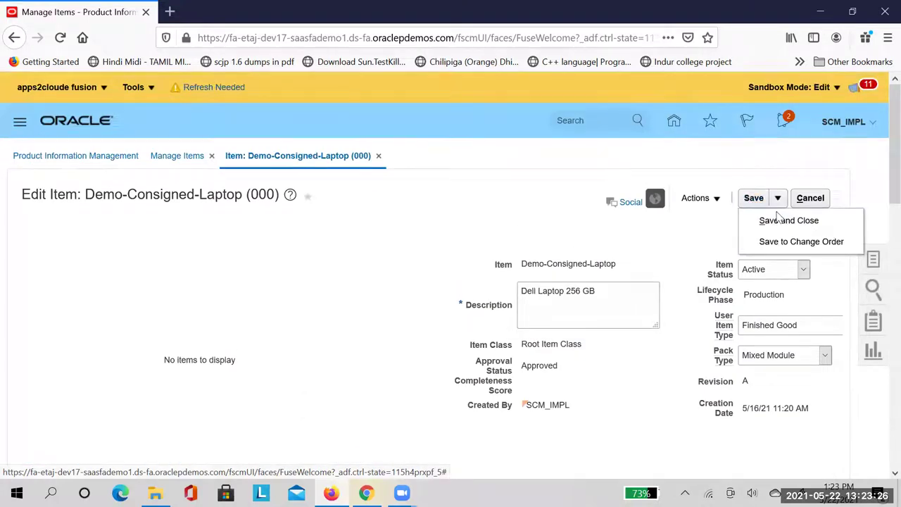
click(773, 218)
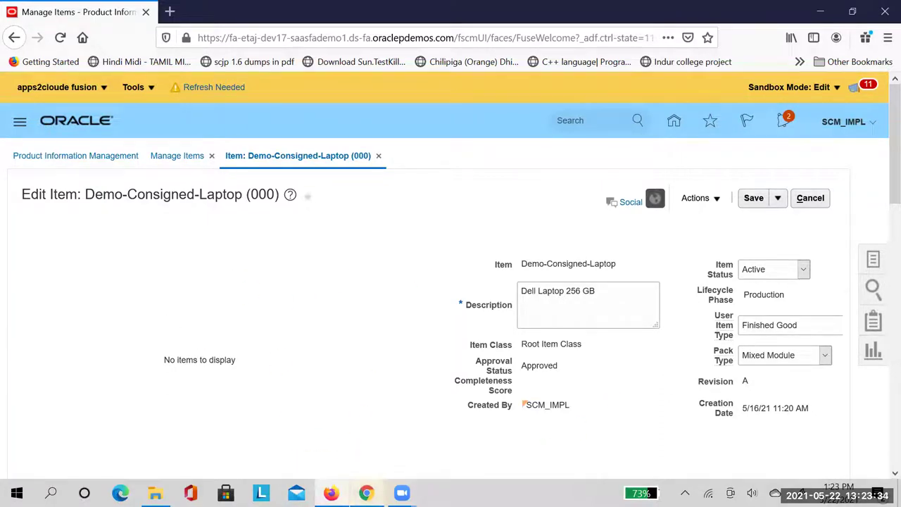
Step: Switch to the Consignment Setups and Accounting spreadsheet in Chrome and review the Supplier setup row with its comments
key(alt+Tab)
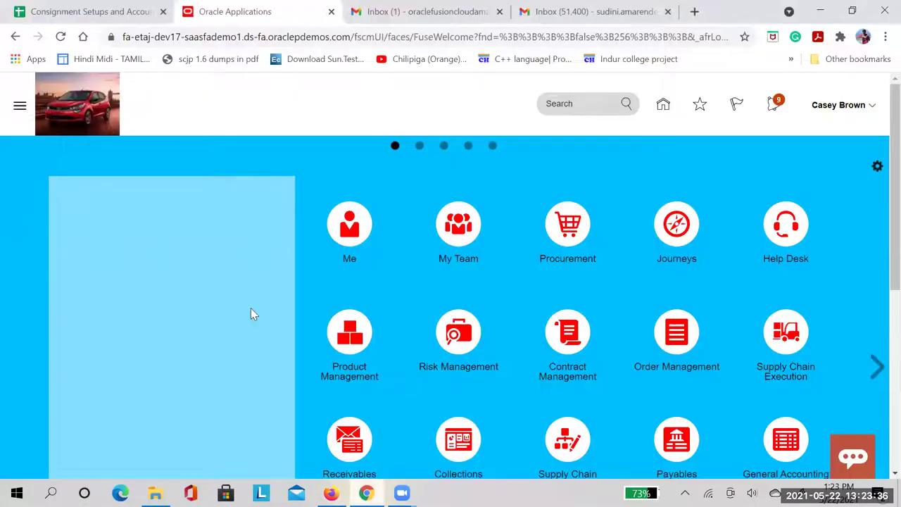
click(92, 20)
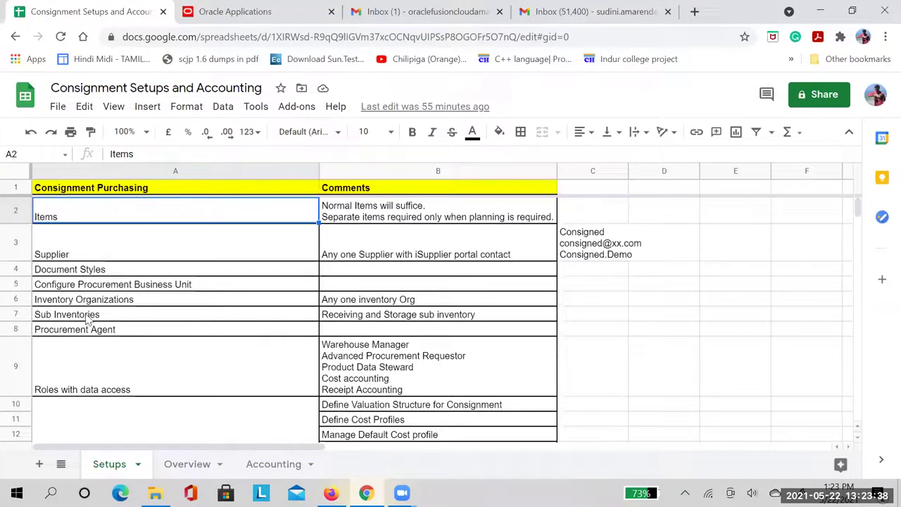
click(81, 252)
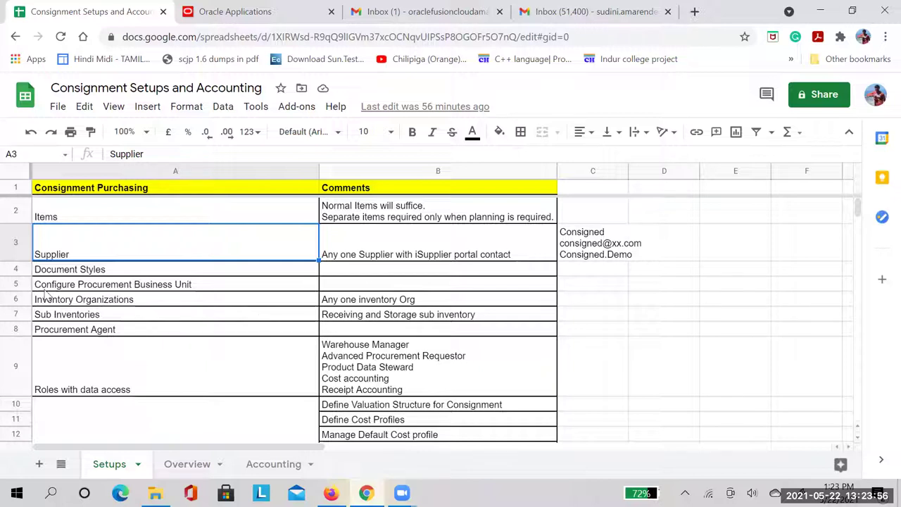
click(331, 493)
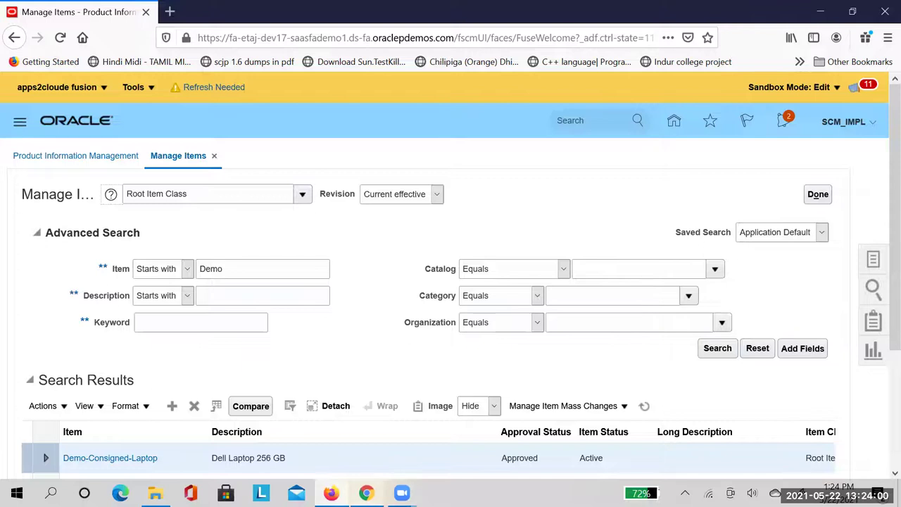
click(366, 493)
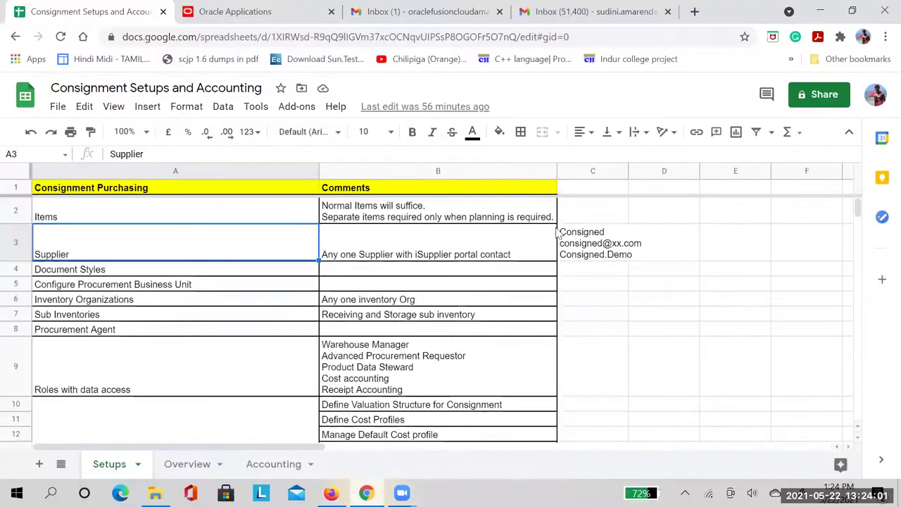
Step: Switch to the Oracle Applications session in Chrome and open the Suppliers work area of Procurement
click(184, 14)
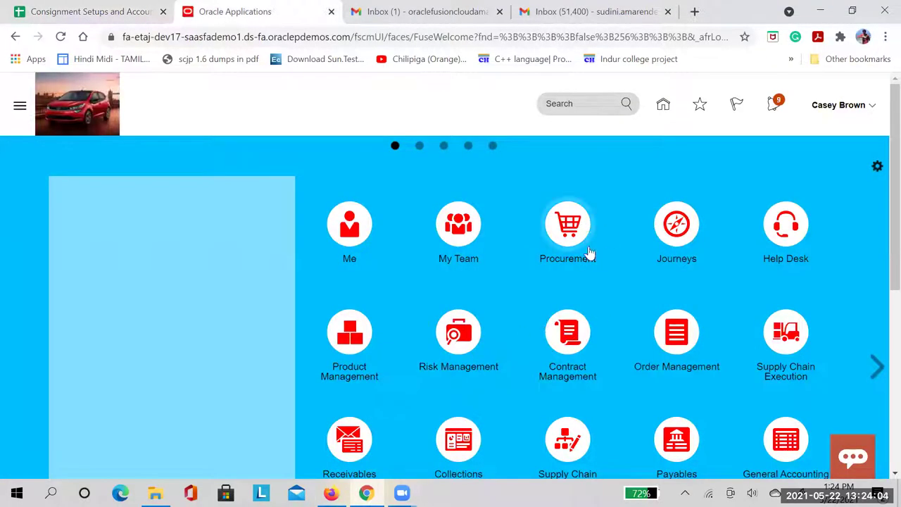
click(567, 233)
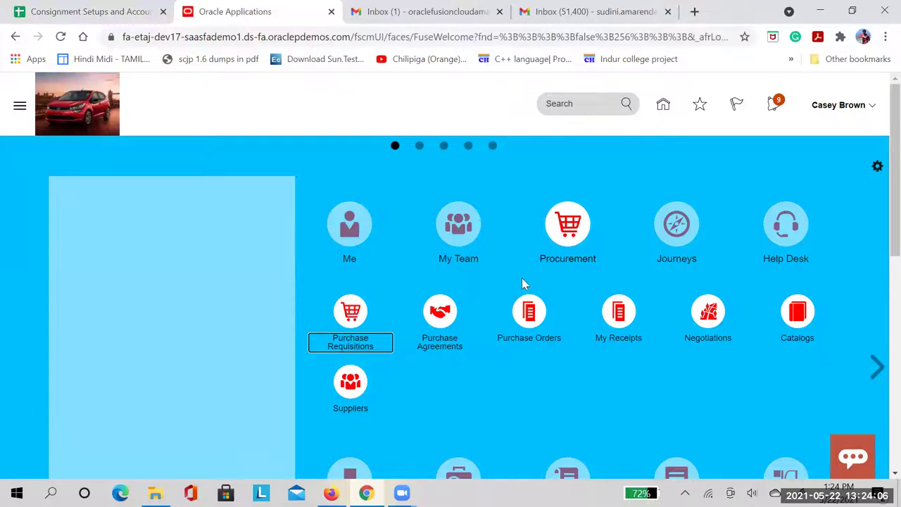
click(342, 377)
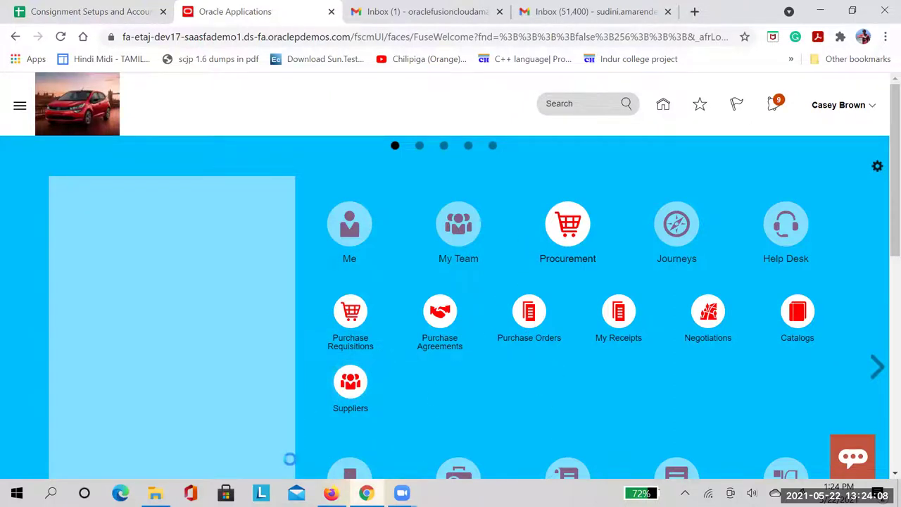
click(118, 14)
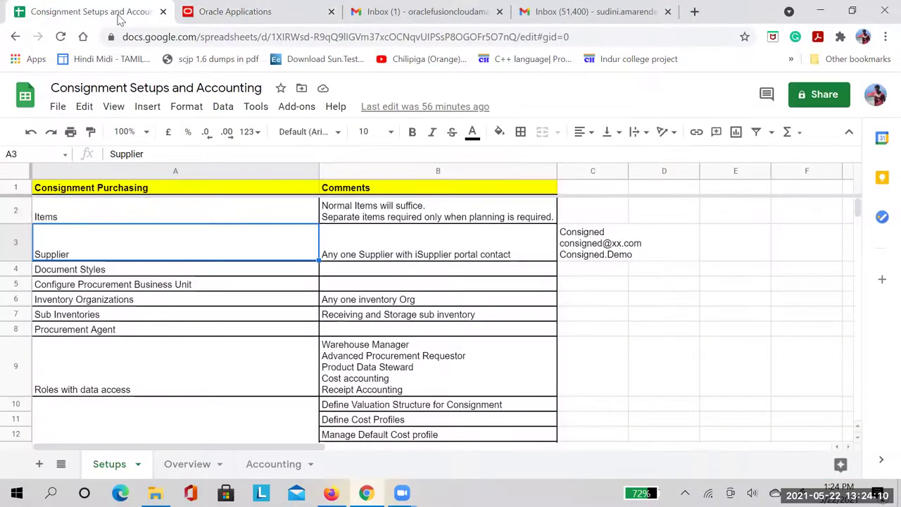
click(186, 14)
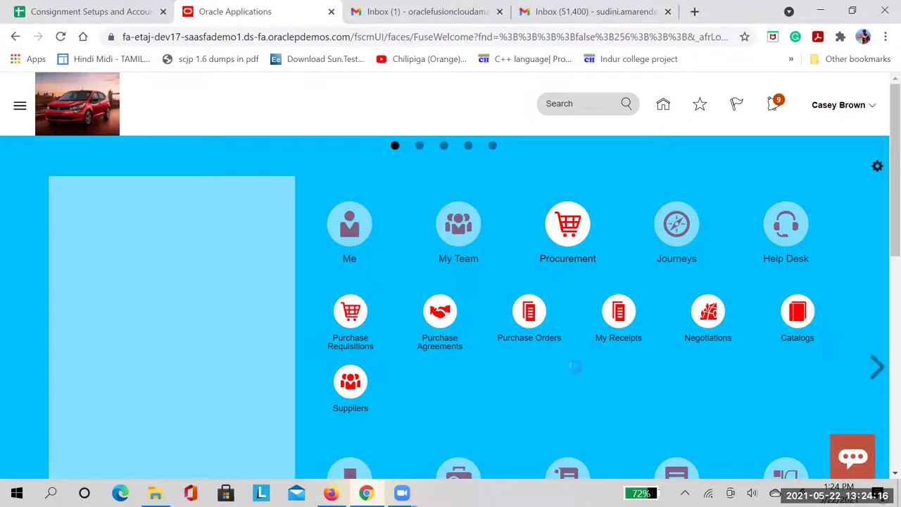
click(513, 372)
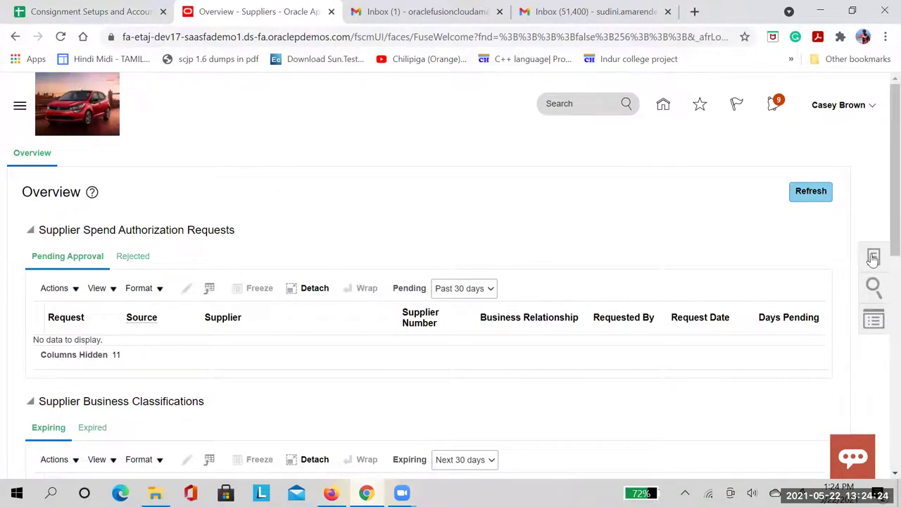
Step: Open Manage Suppliers and search for suppliers with the keyword "Cons"
click(872, 257)
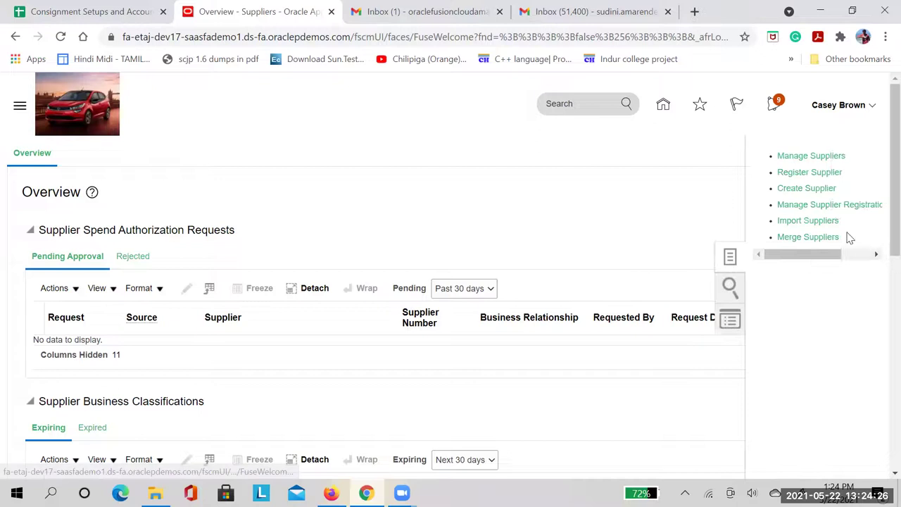
click(811, 155)
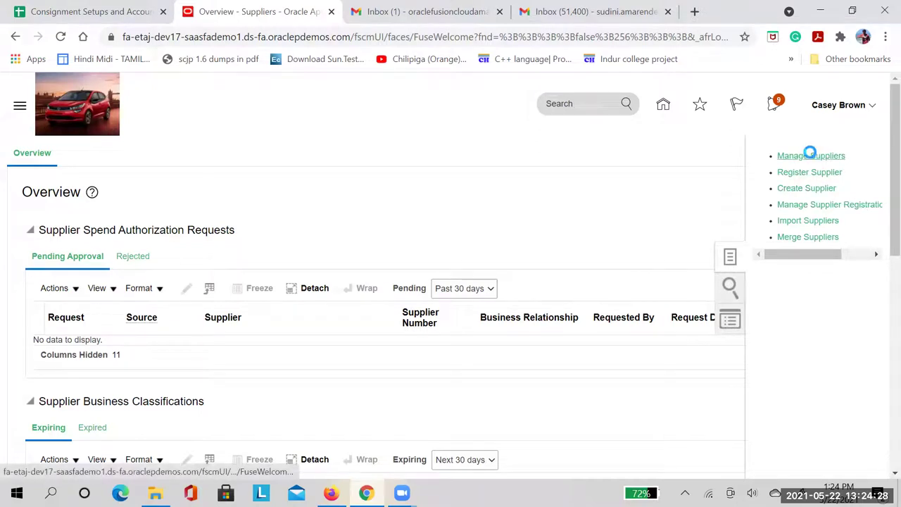
click(359, 275)
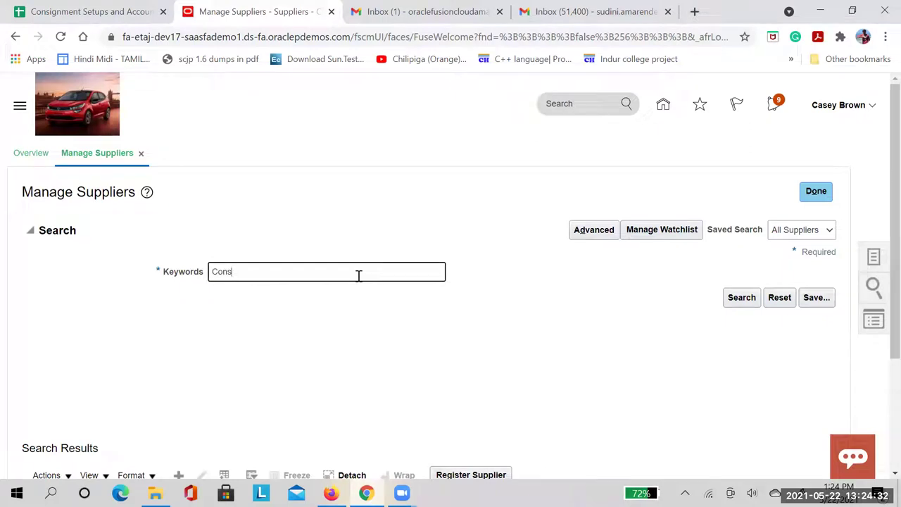
text(Cons)
click(740, 297)
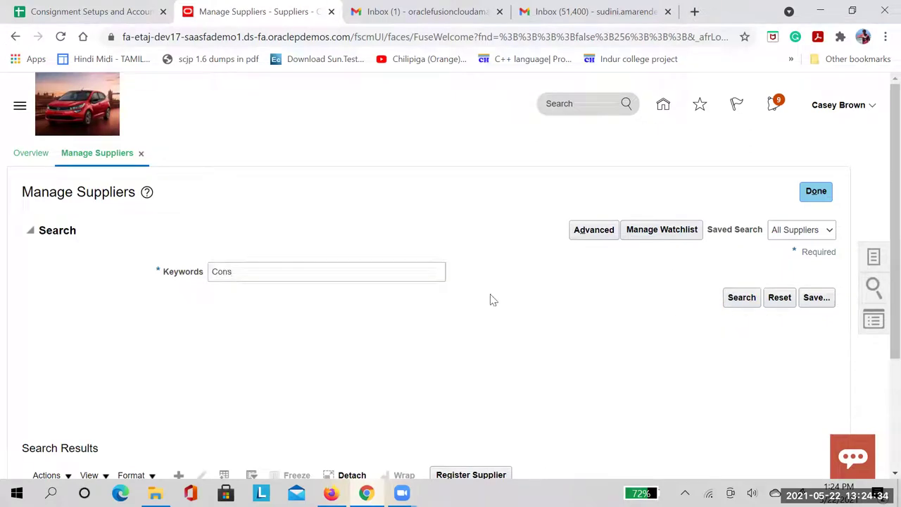
Step: Look through the supplier search results and open the Consignment Supplier record
scroll(361, 269, down, 2)
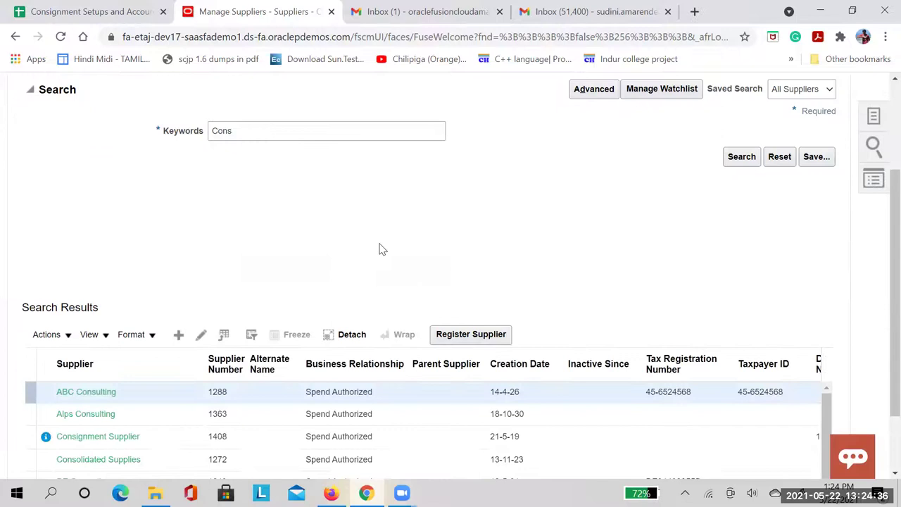
scroll(380, 250, down, 1)
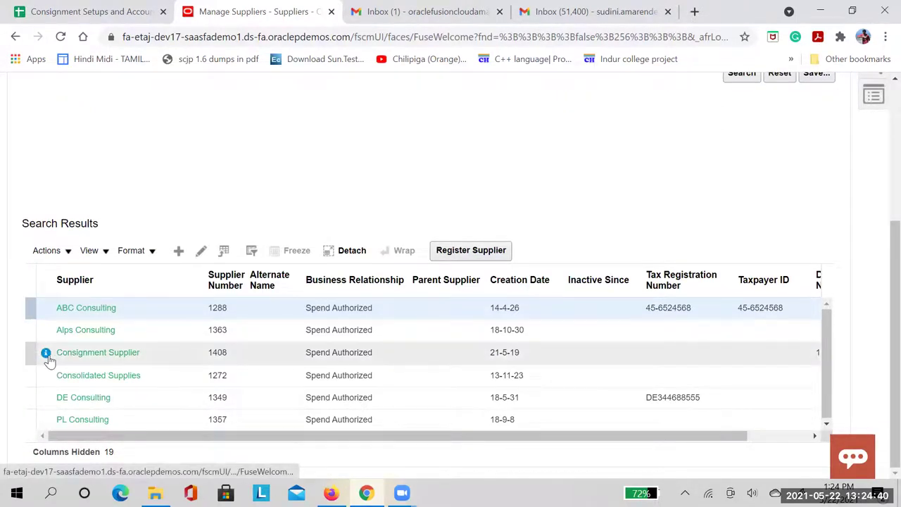
mouse_move(47, 357)
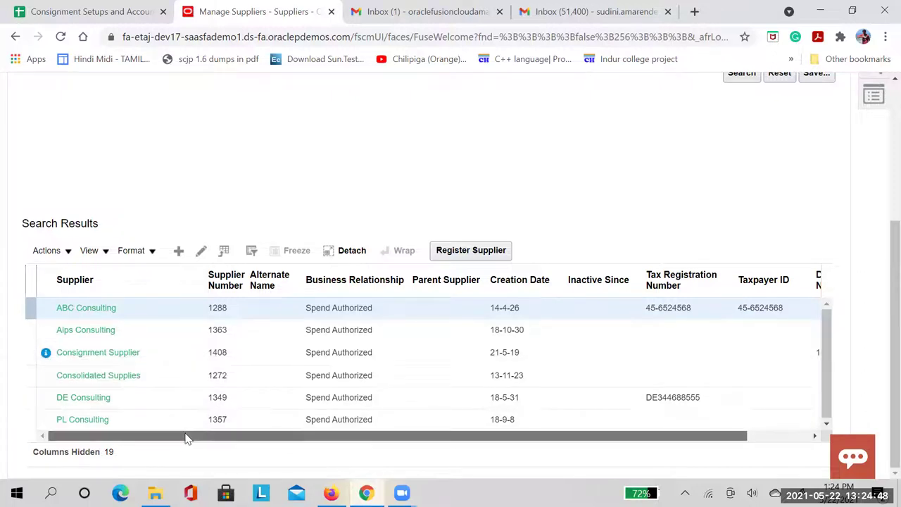
drag(187, 438, 370, 445)
drag(282, 443, 101, 426)
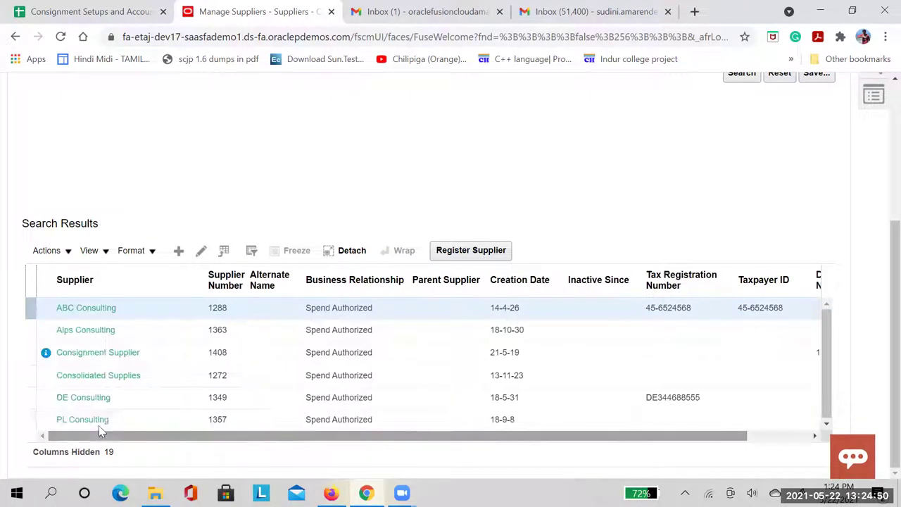
click(114, 353)
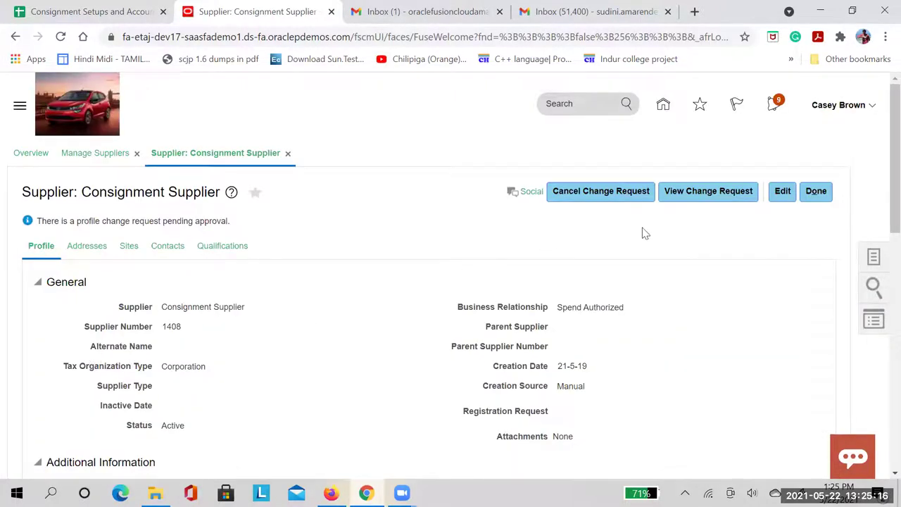
Step: Cancel the Consignment Supplier's pending profile change request, giving "test" as the reason
click(571, 196)
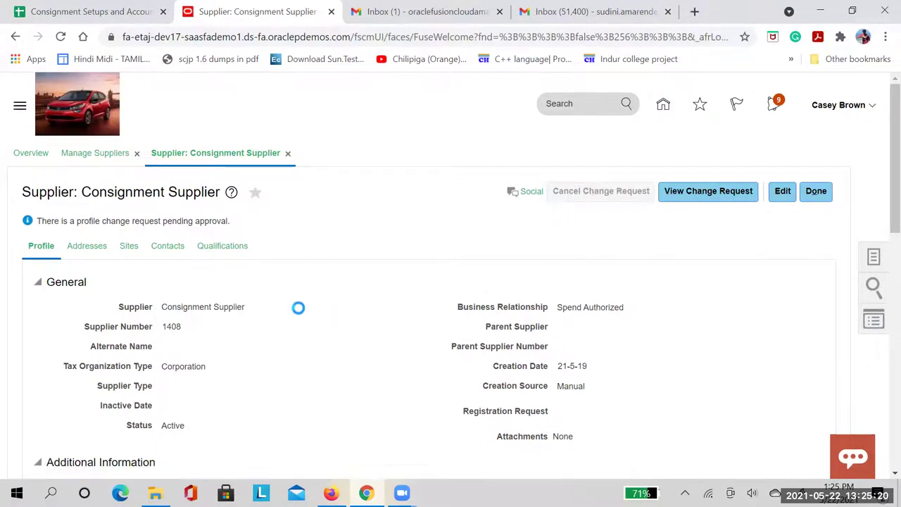
click(712, 295)
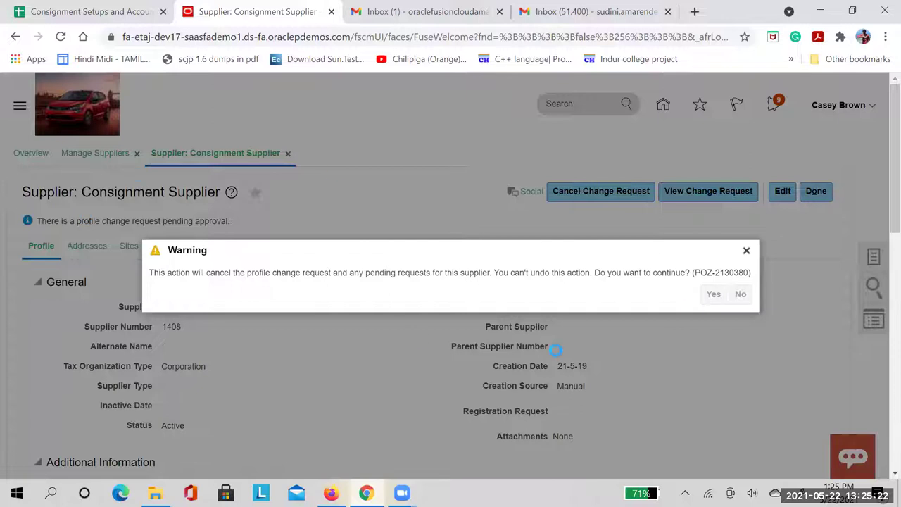
click(484, 287)
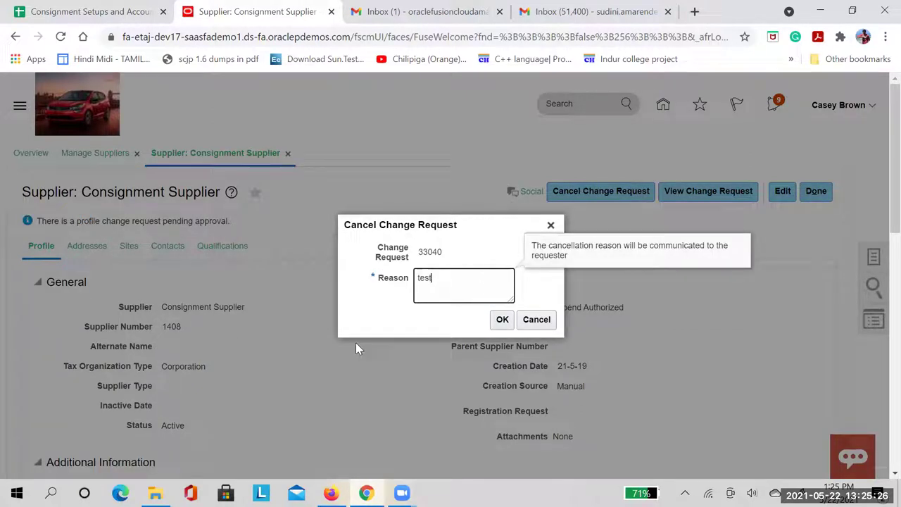
click(497, 321)
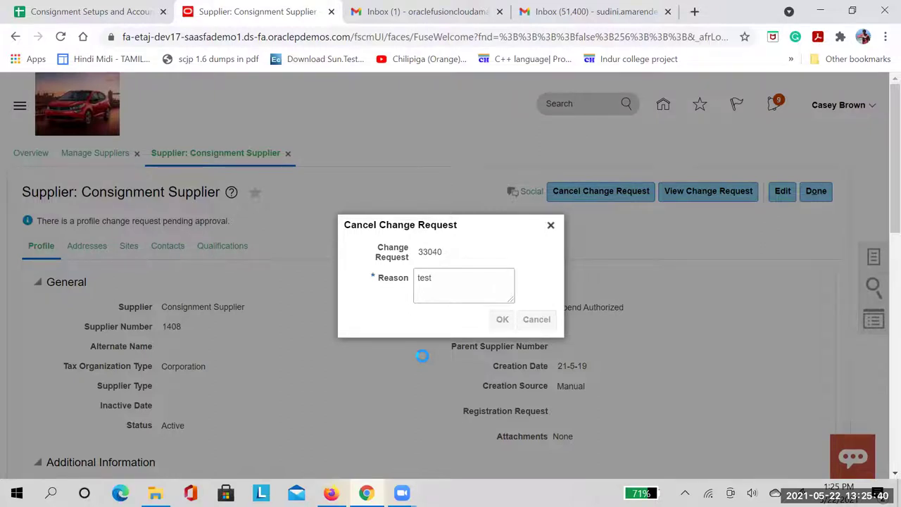
scroll(422, 356, down, 3)
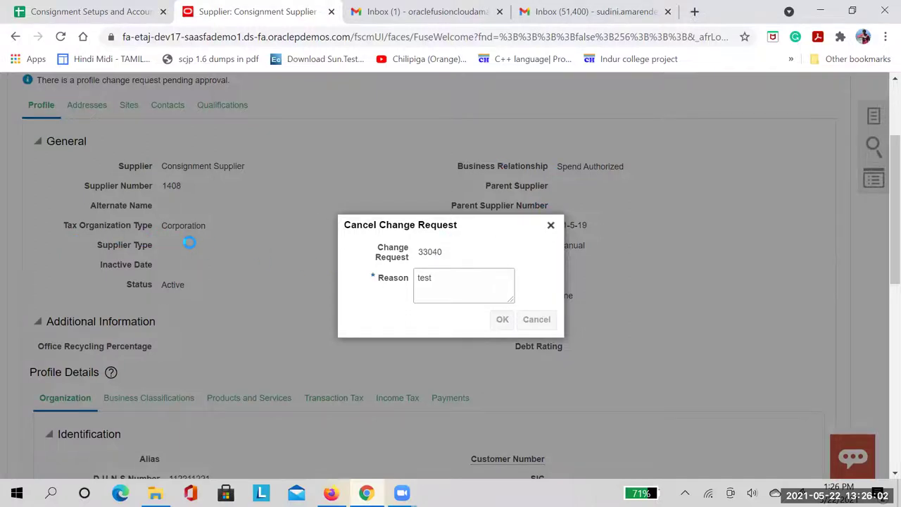
scroll(305, 326, down, 1)
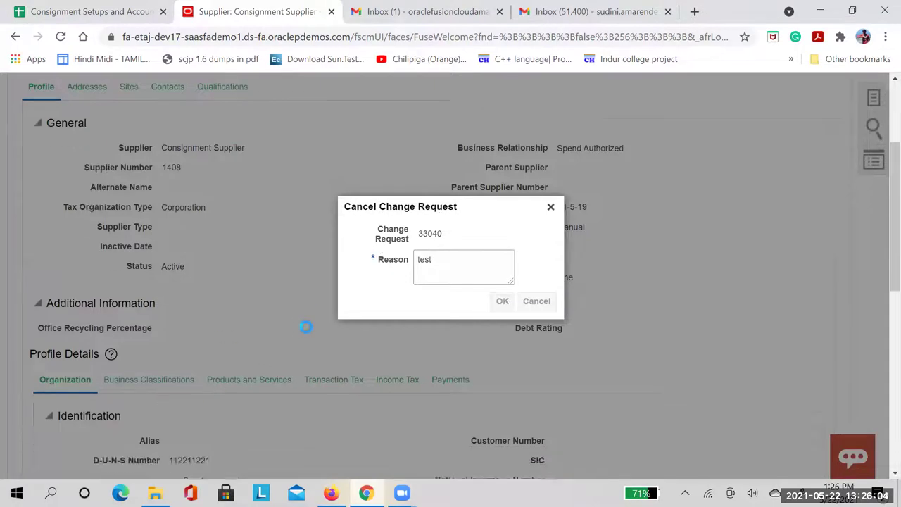
scroll(305, 326, down, 3)
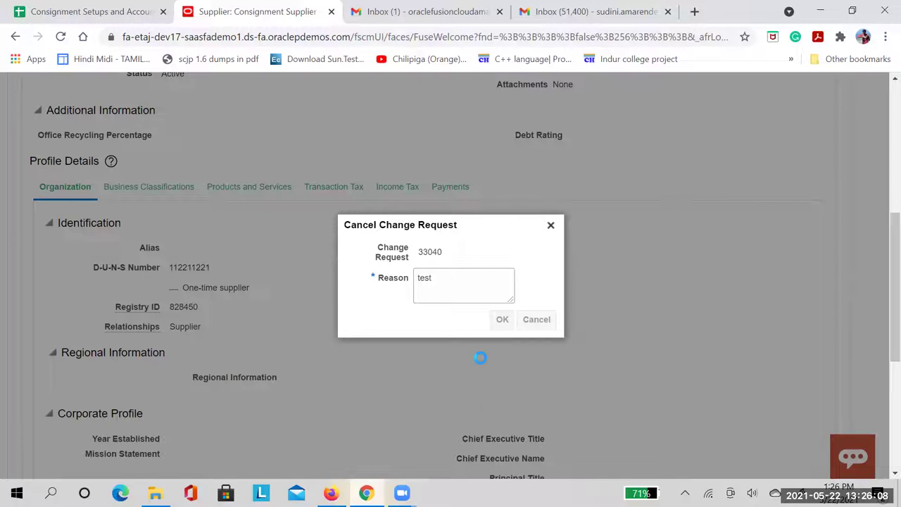
scroll(479, 357, up, 2)
scroll(479, 358, down, 2)
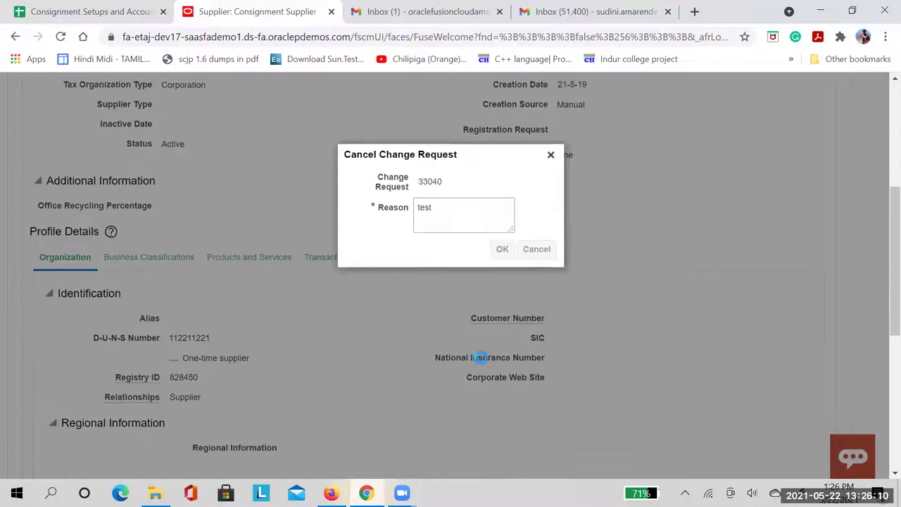
scroll(480, 358, down, 4)
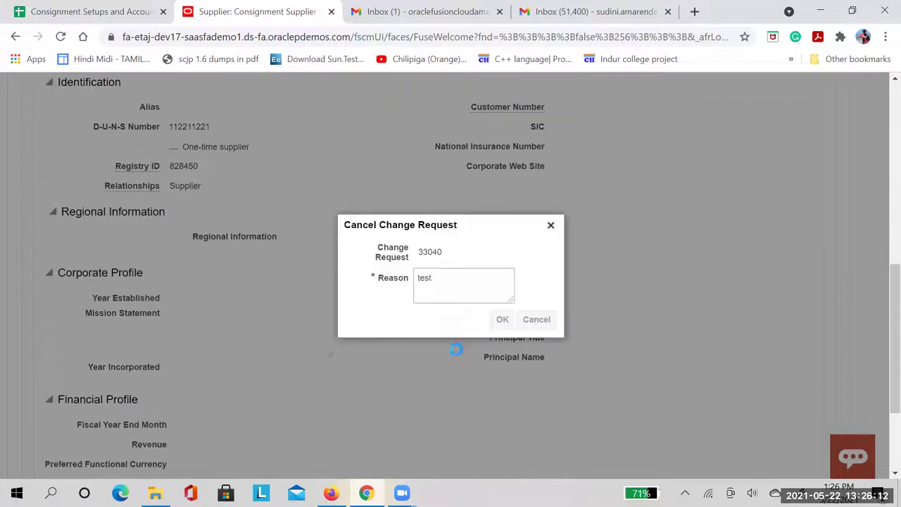
scroll(261, 325, up, 3)
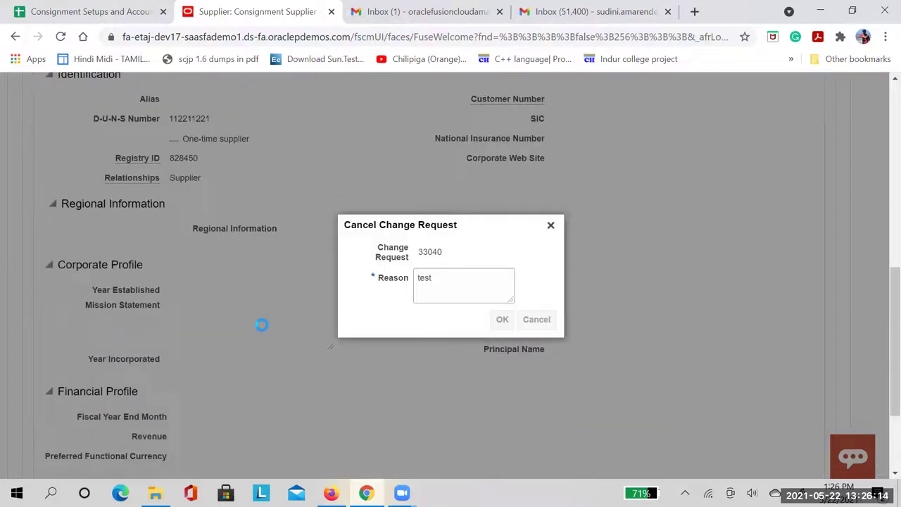
scroll(221, 316, up, 1)
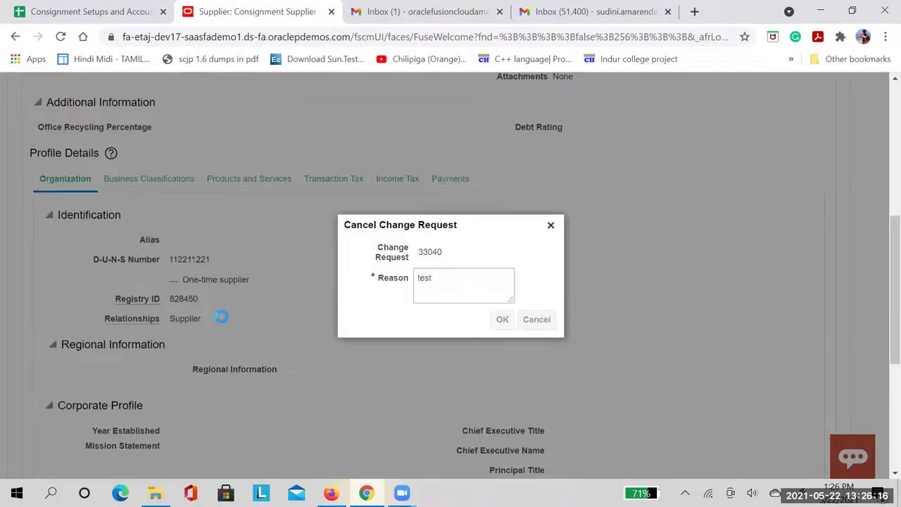
scroll(356, 275, up, 1)
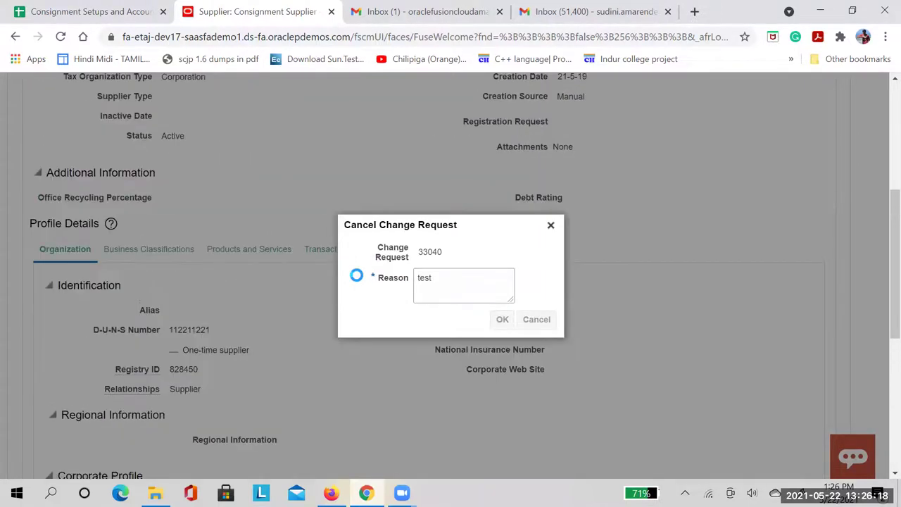
scroll(357, 275, up, 2)
scroll(298, 332, down, 2)
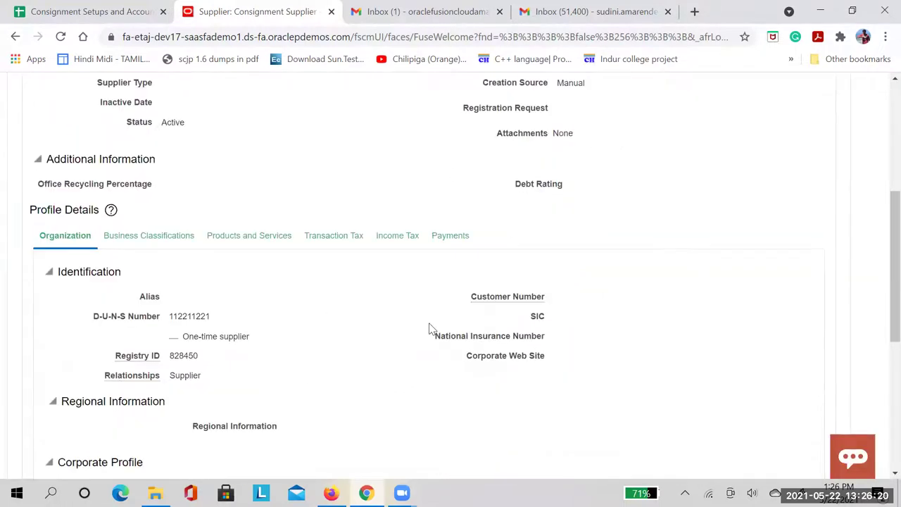
Step: Open the list of sites of the Consignment Supplier
scroll(144, 238, up, 4)
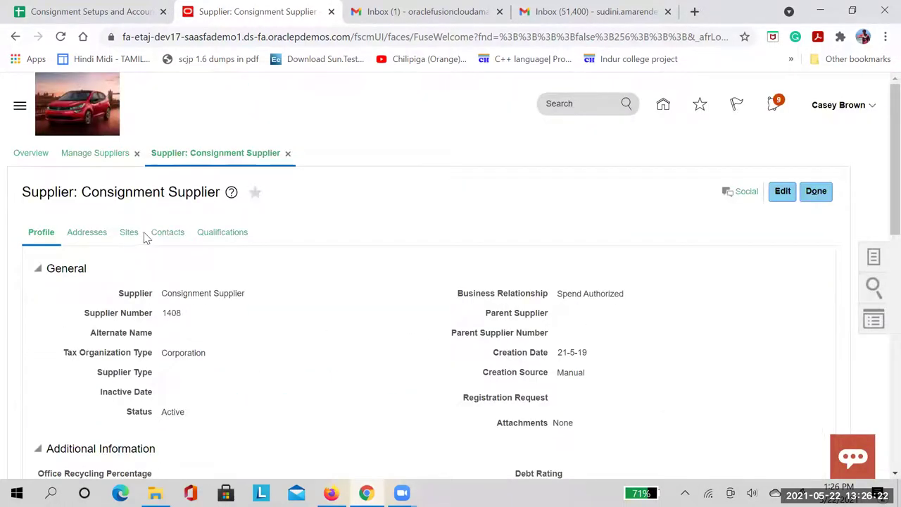
click(133, 237)
scroll(355, 343, down, 2)
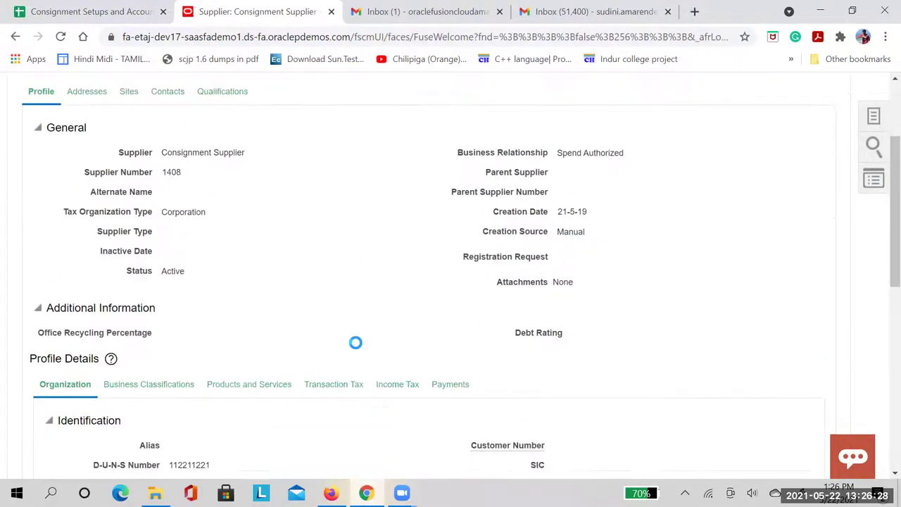
scroll(356, 343, down, 2)
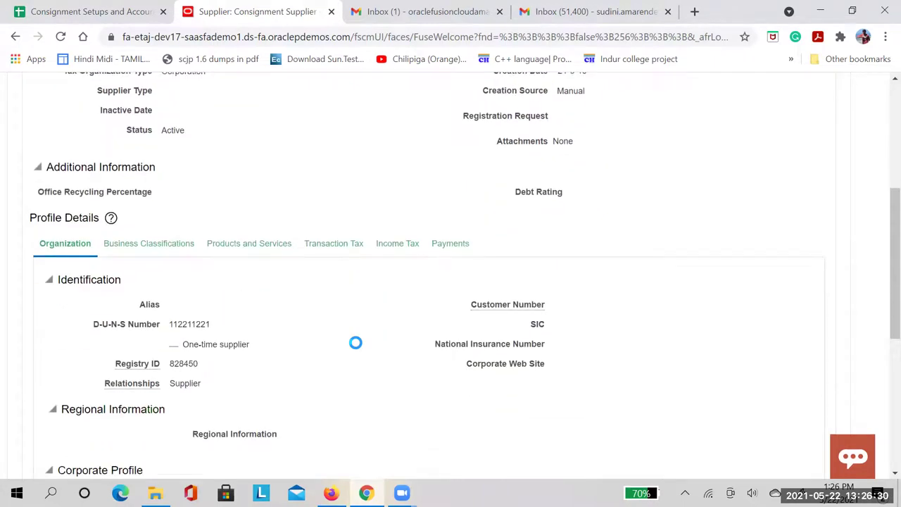
scroll(356, 343, up, 3)
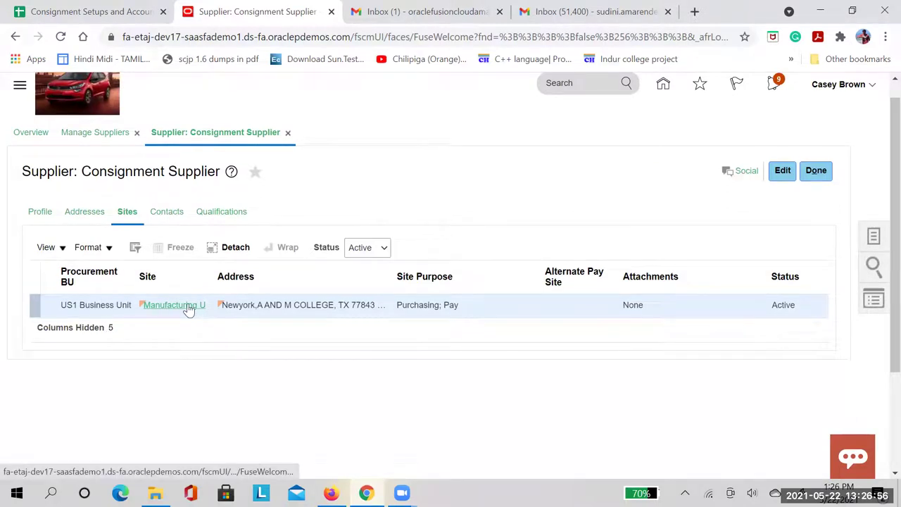
Step: Put the Consignment Supplier into edit mode and open its Manufacturing U site for editing
click(781, 173)
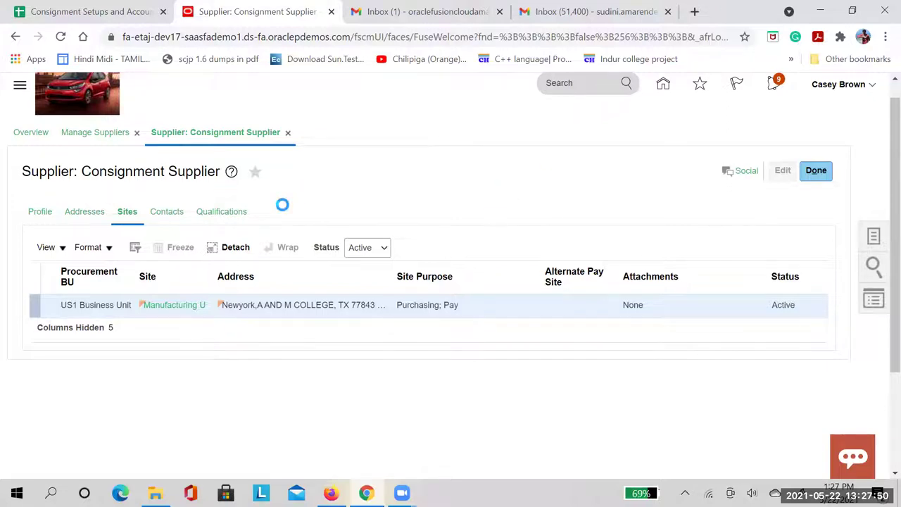
scroll(282, 204, down, 1)
scroll(282, 204, up, 1)
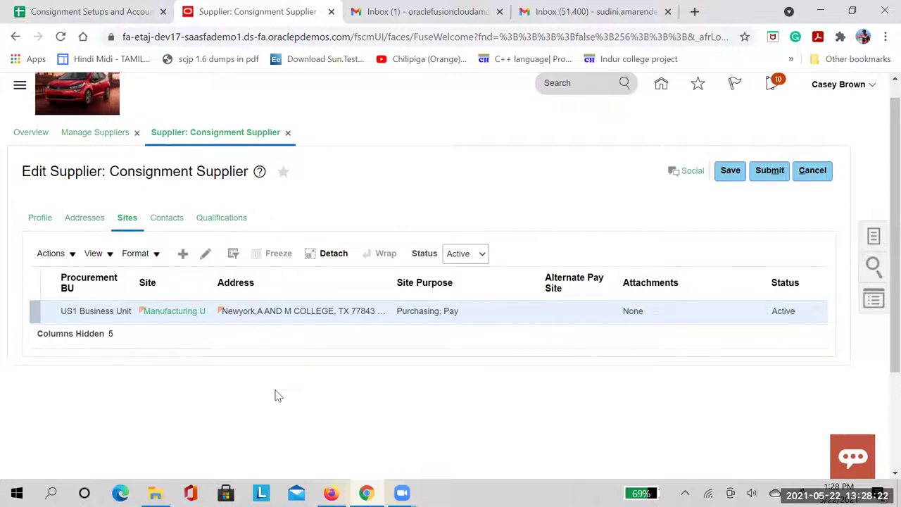
click(205, 253)
click(77, 12)
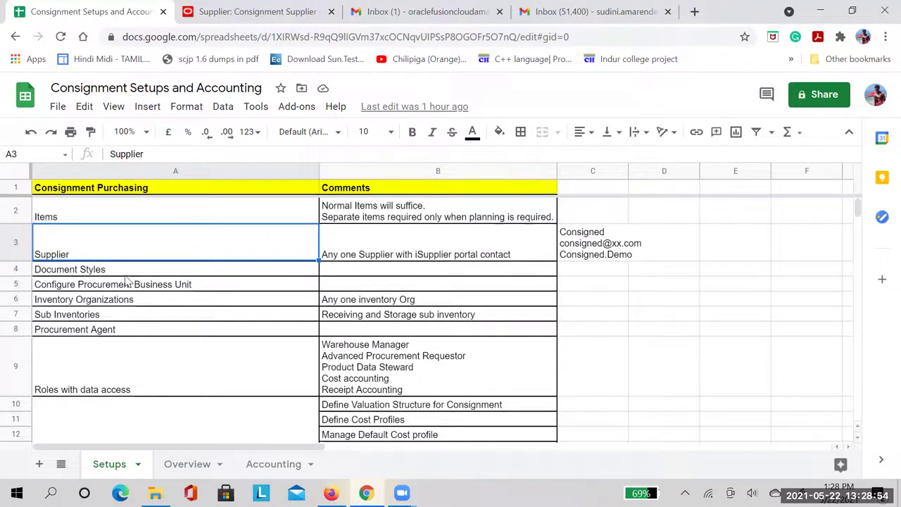
click(185, 16)
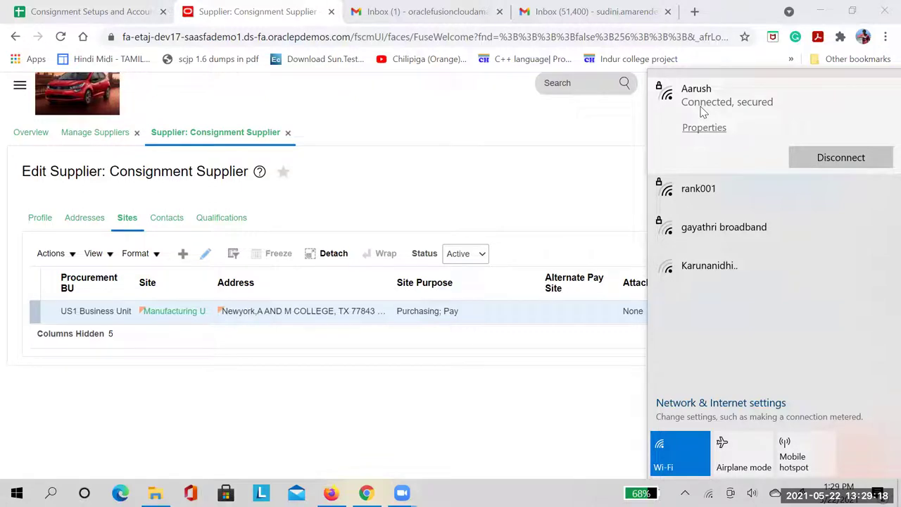
click(172, 310)
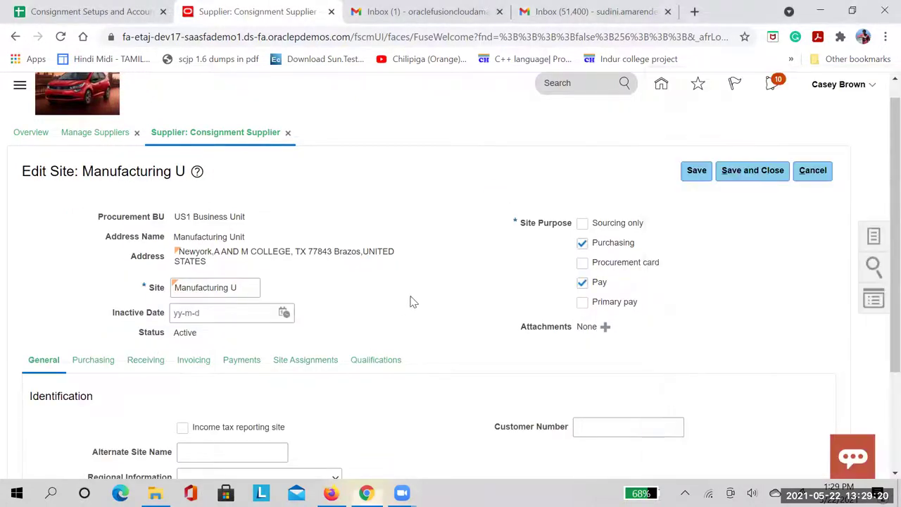
Step: Open the site's purchasing settings and examine the Consigned Inventory section
scroll(412, 302, down, 2)
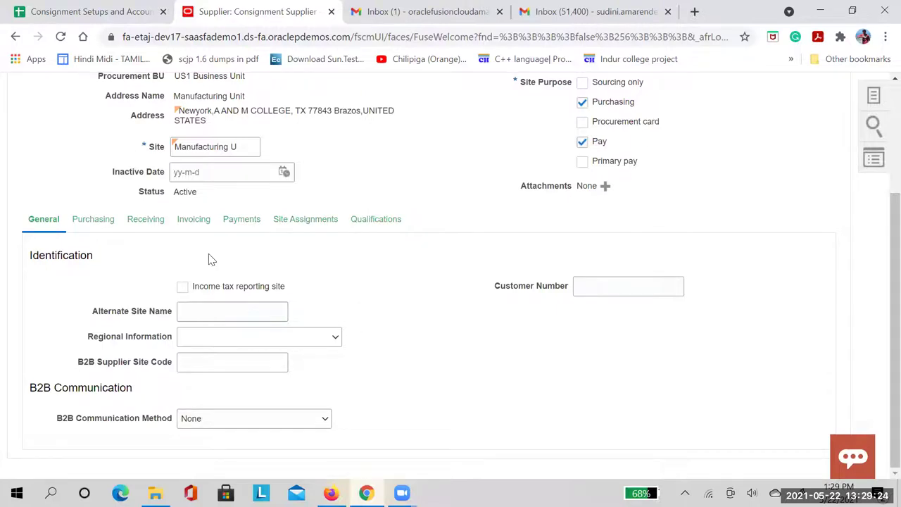
click(112, 222)
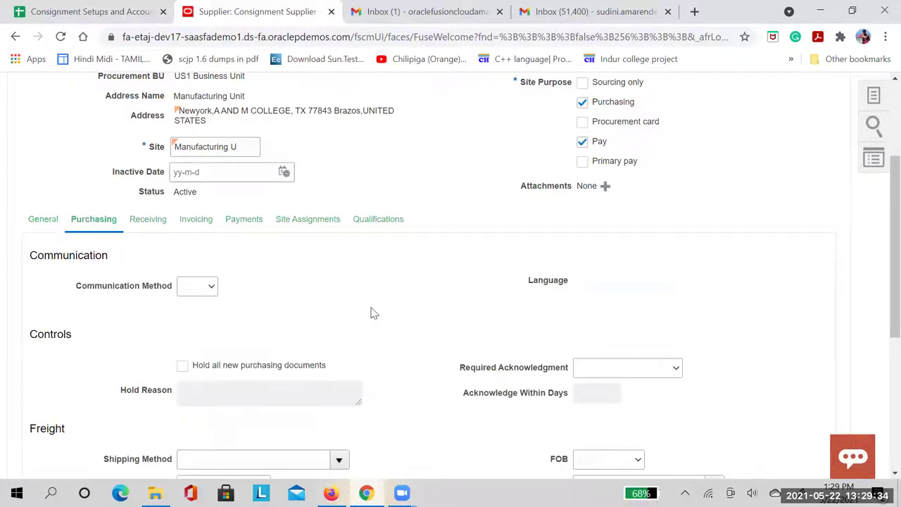
scroll(374, 313, down, 4)
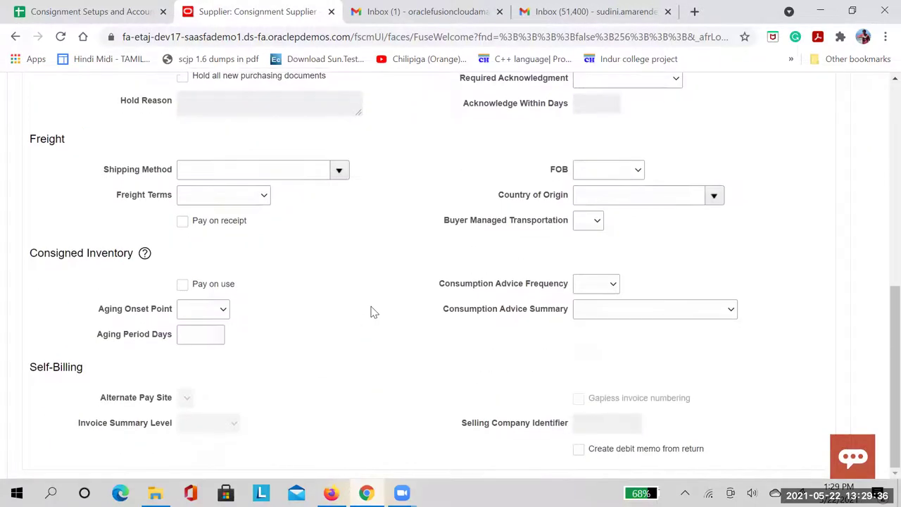
scroll(373, 314, up, 6)
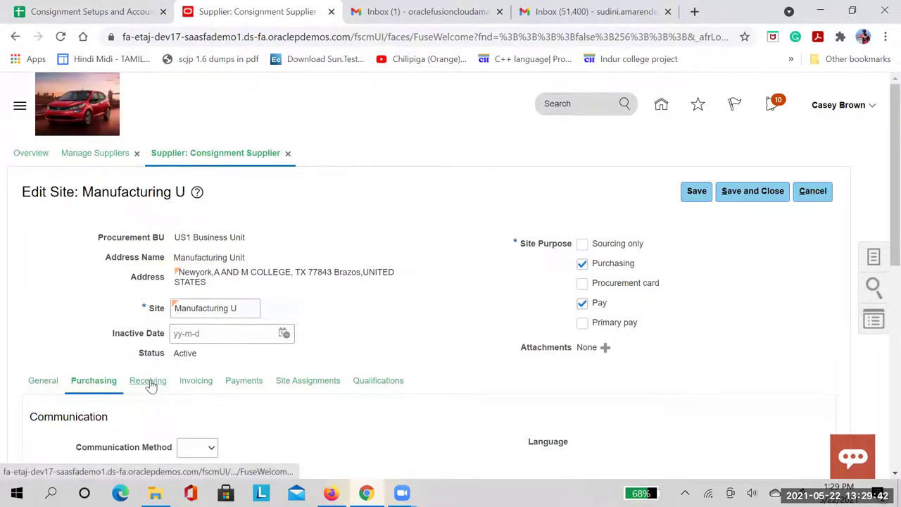
scroll(87, 262, down, 2)
scroll(404, 322, down, 4)
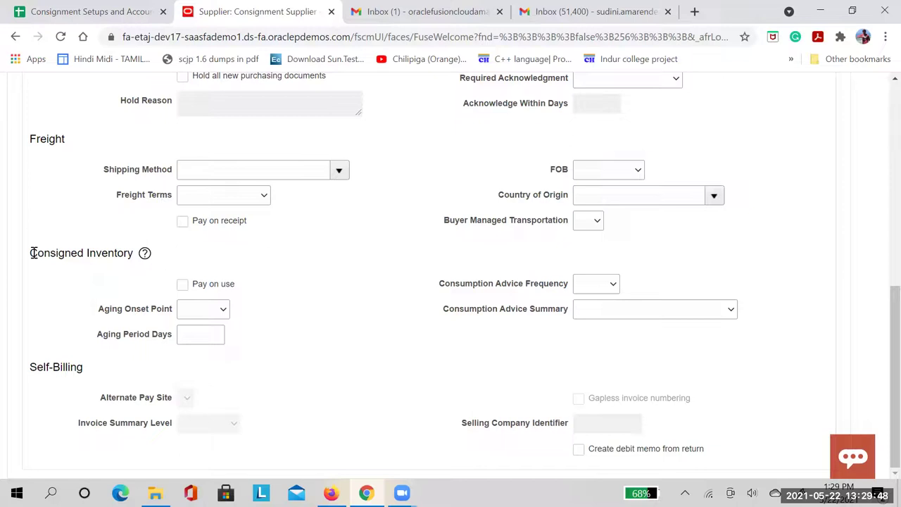
drag(33, 253, 216, 258)
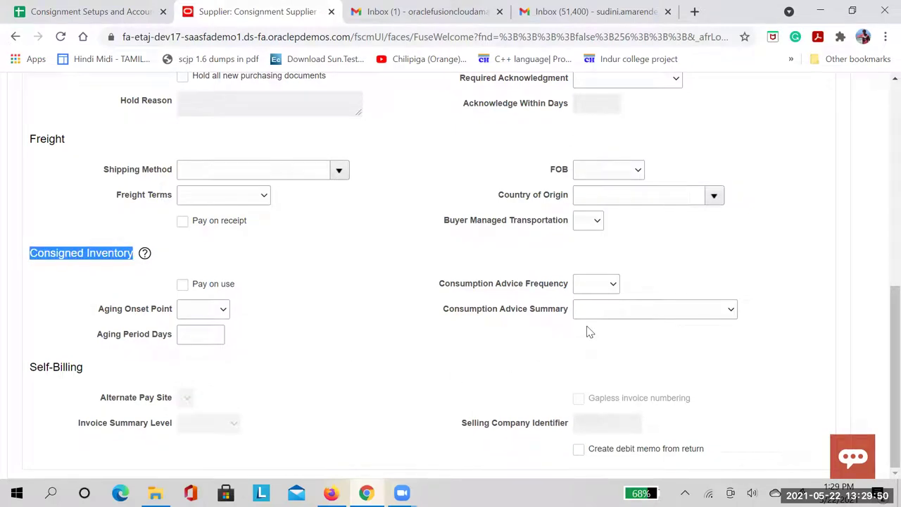
click(399, 365)
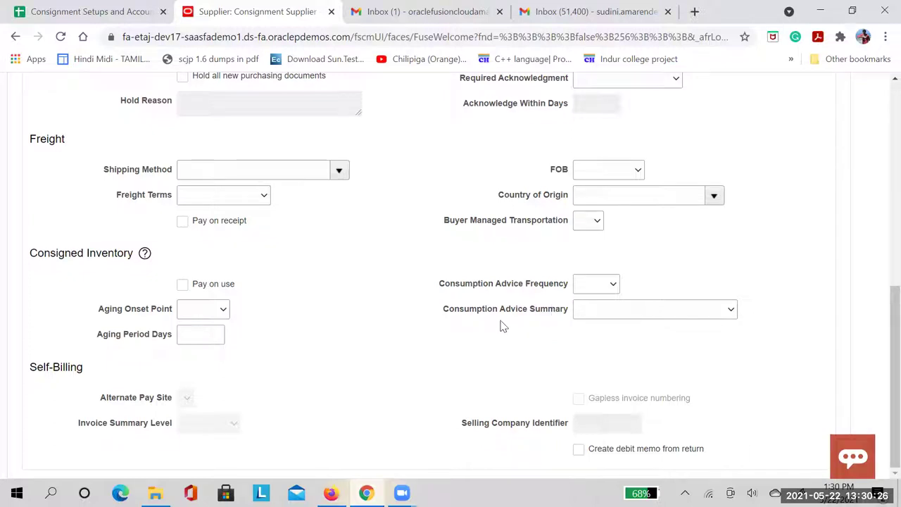
Step: Set the site's aging onset point to Receipt and its aging period to 60 days
click(224, 314)
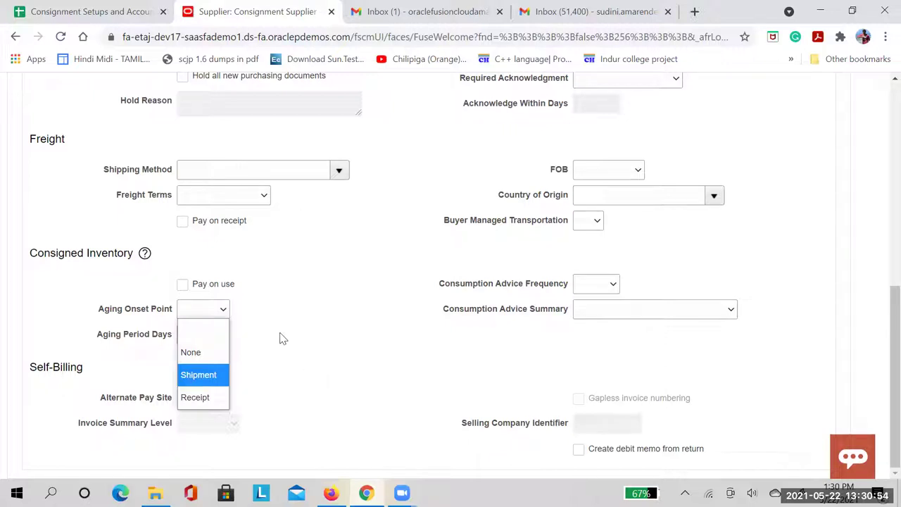
click(197, 396)
click(209, 337)
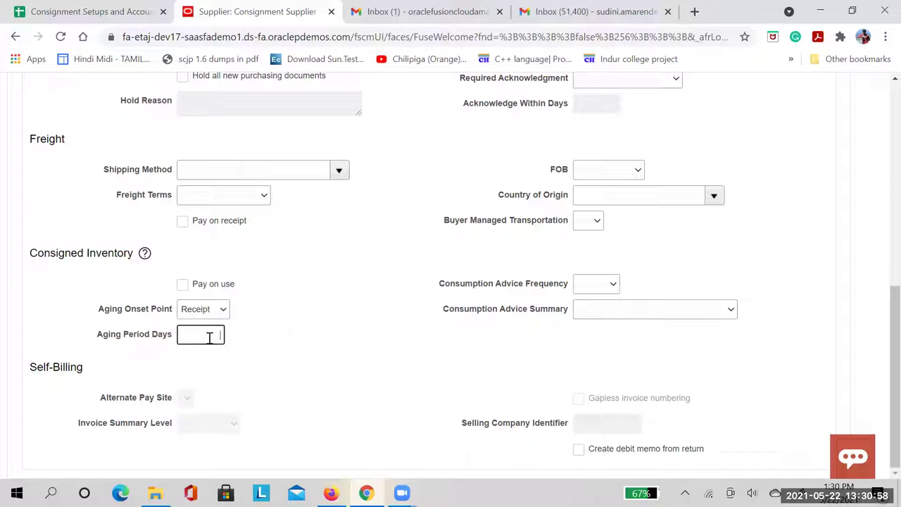
text(60)
key(Tab)
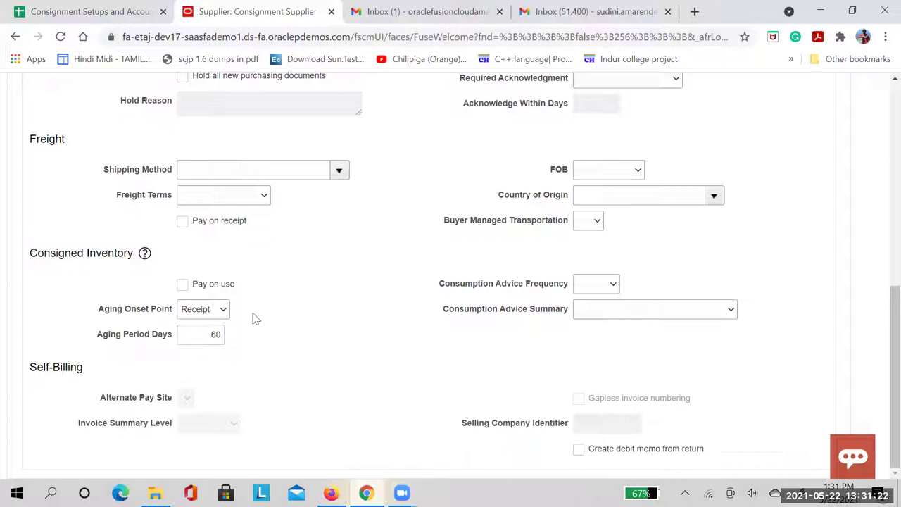
Step: Review the aging onset point and aging period, plus the available choices for consumption advice frequency and consumption advice summary
click(224, 312)
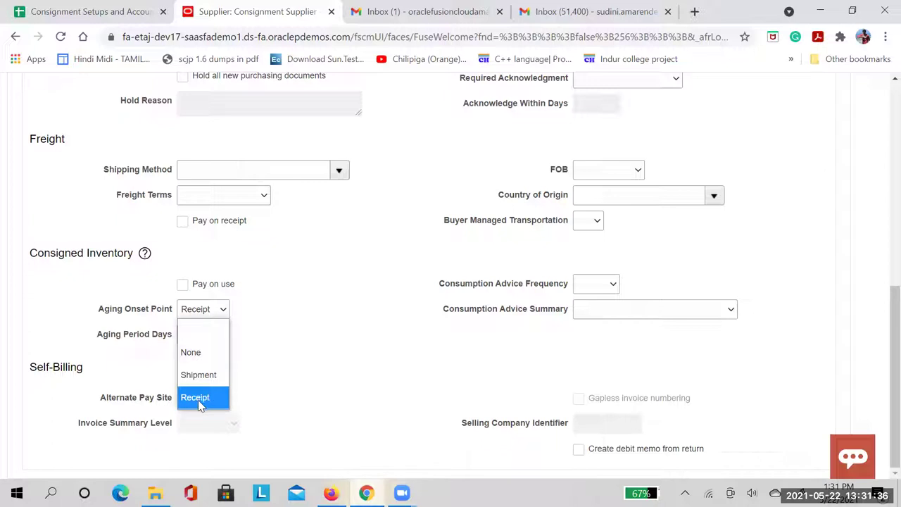
click(288, 380)
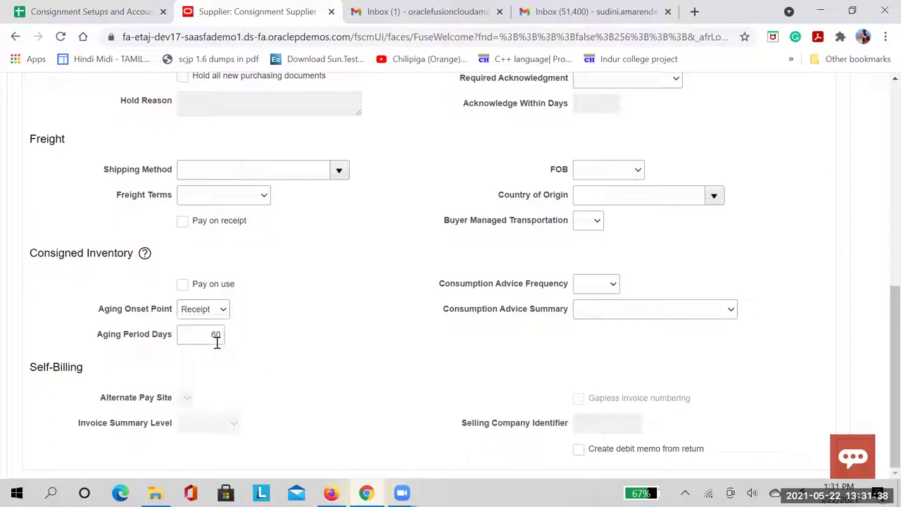
drag(199, 339, 223, 335)
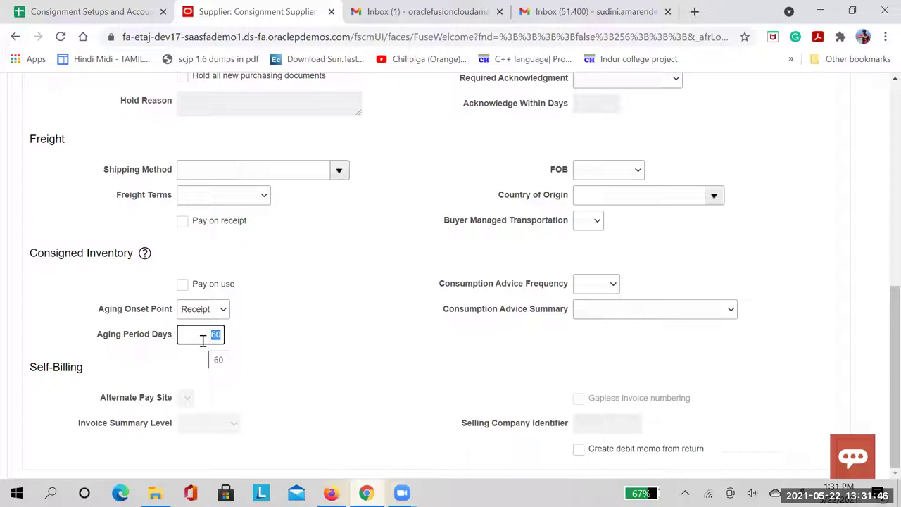
click(300, 376)
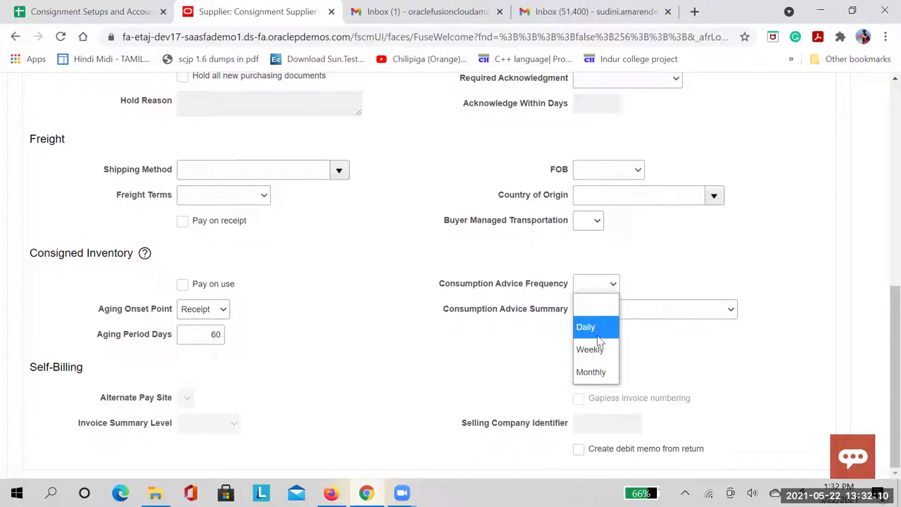
click(403, 364)
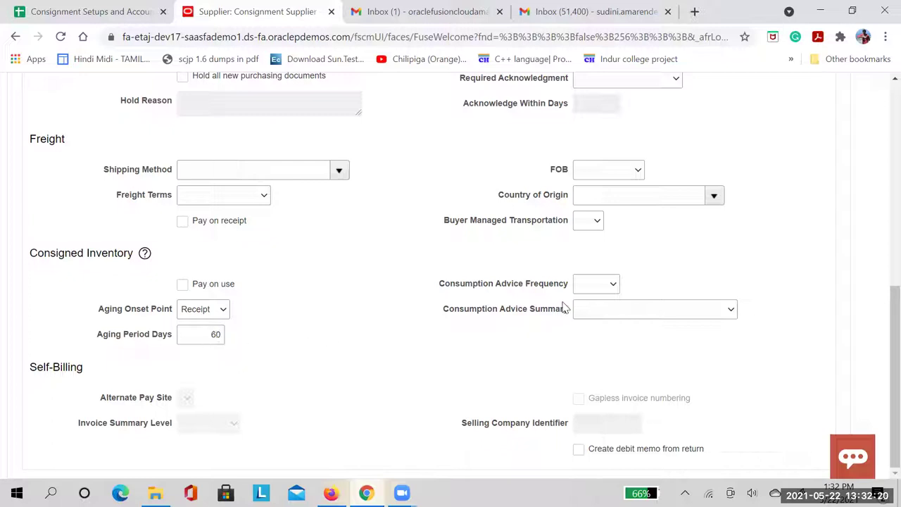
click(600, 288)
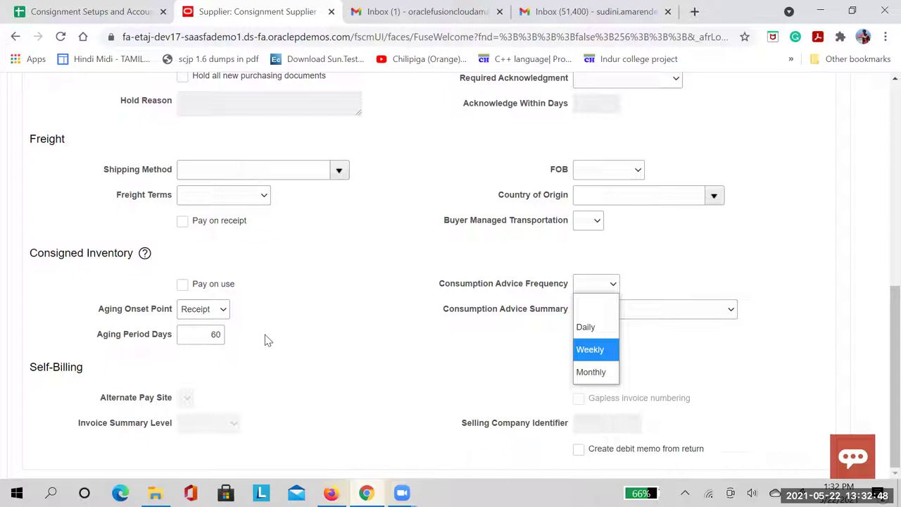
click(255, 361)
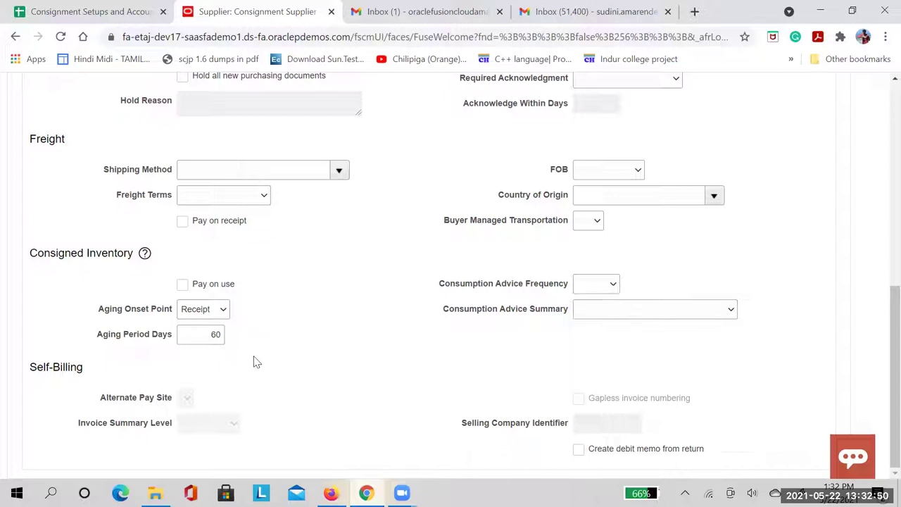
drag(220, 334, 202, 334)
click(341, 339)
click(655, 308)
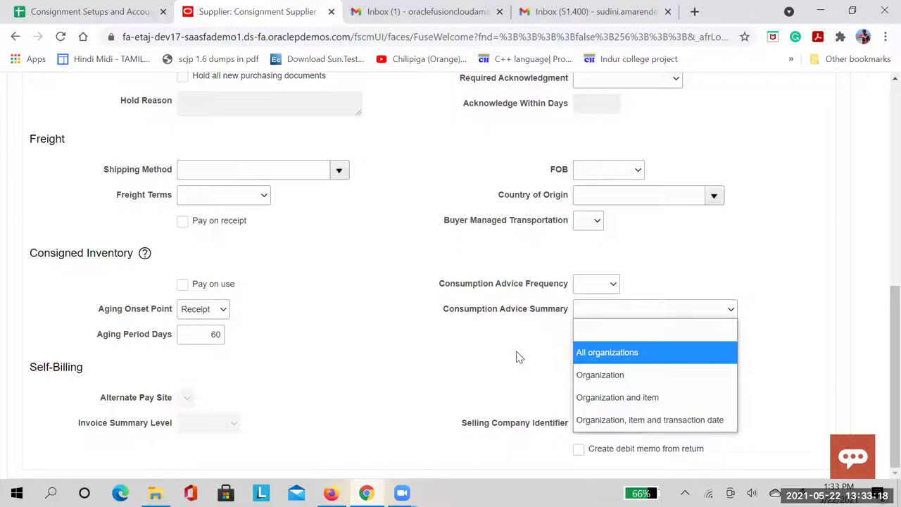
click(423, 373)
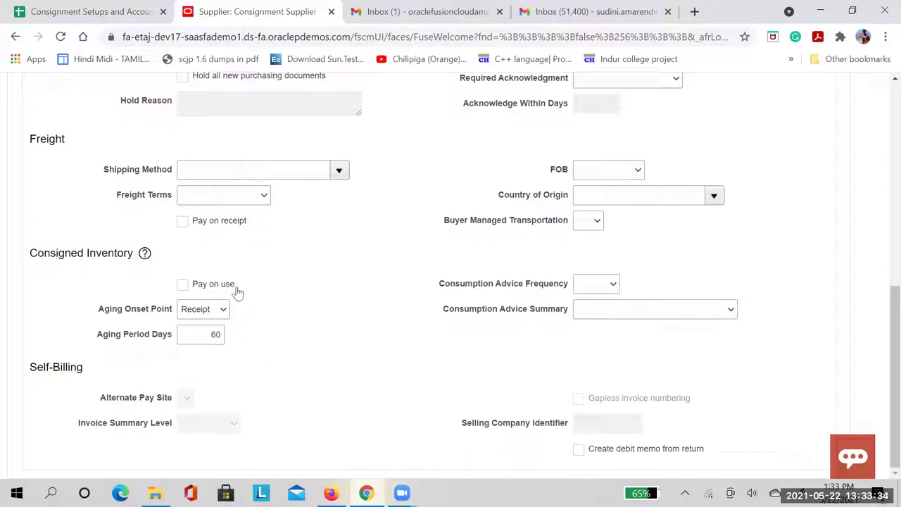
Step: Clear the aging onset point in the site's Consigned Inventory section
scroll(287, 288, up, 1)
scroll(287, 287, down, 1)
scroll(441, 288, up, 1)
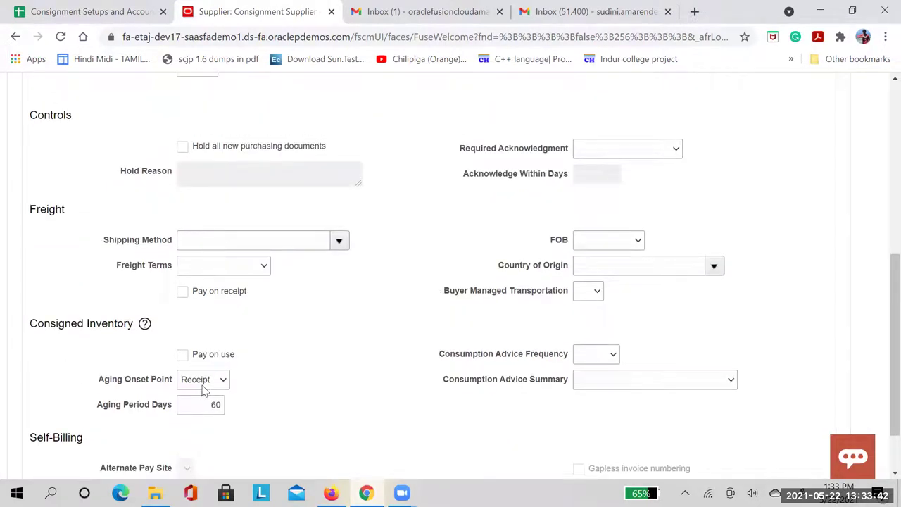
scroll(273, 358, up, 2)
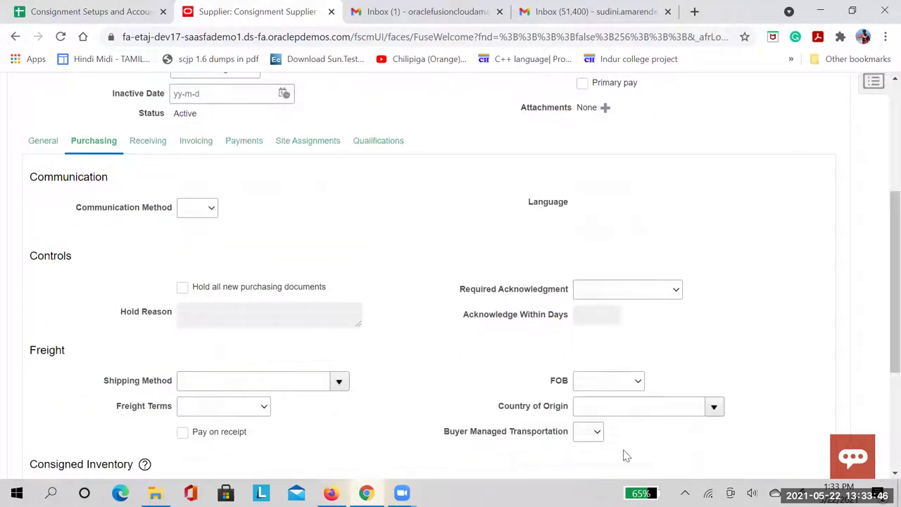
scroll(341, 375, down, 3)
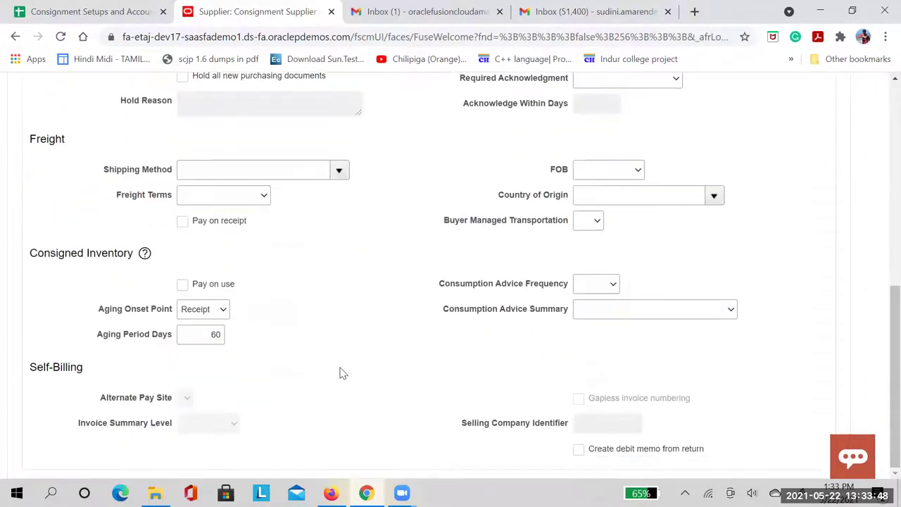
click(219, 315)
click(219, 356)
click(216, 332)
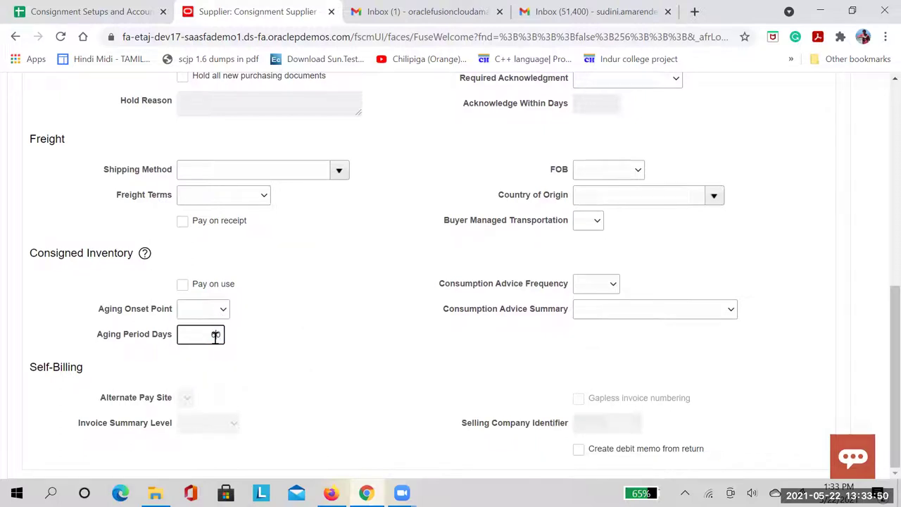
click(330, 368)
Step: Cancel editing of the Manufacturing U site and of the Consignment Supplier, returning to the supplier search page
scroll(443, 357, up, 10)
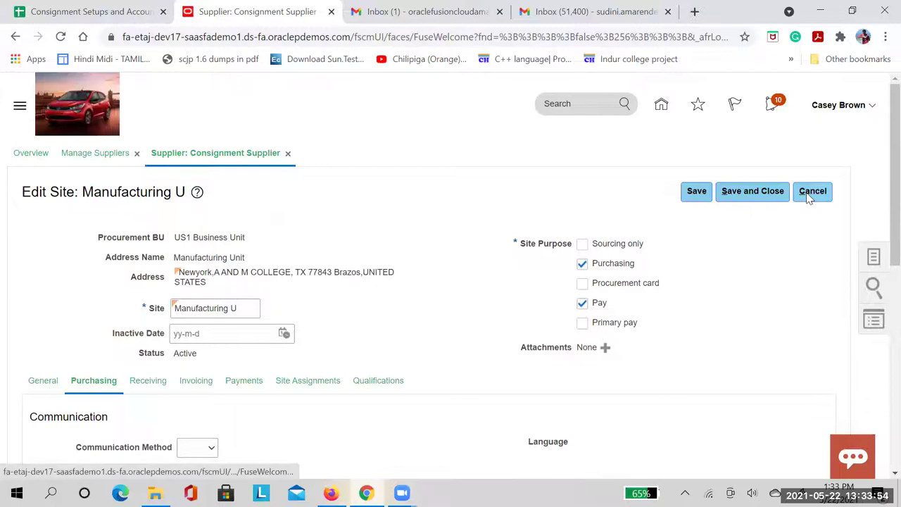
click(809, 195)
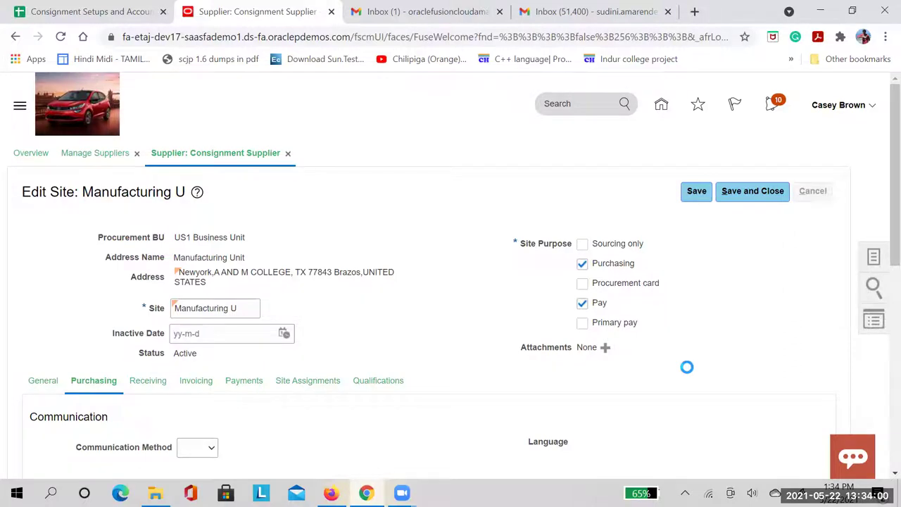
scroll(687, 367, down, 1)
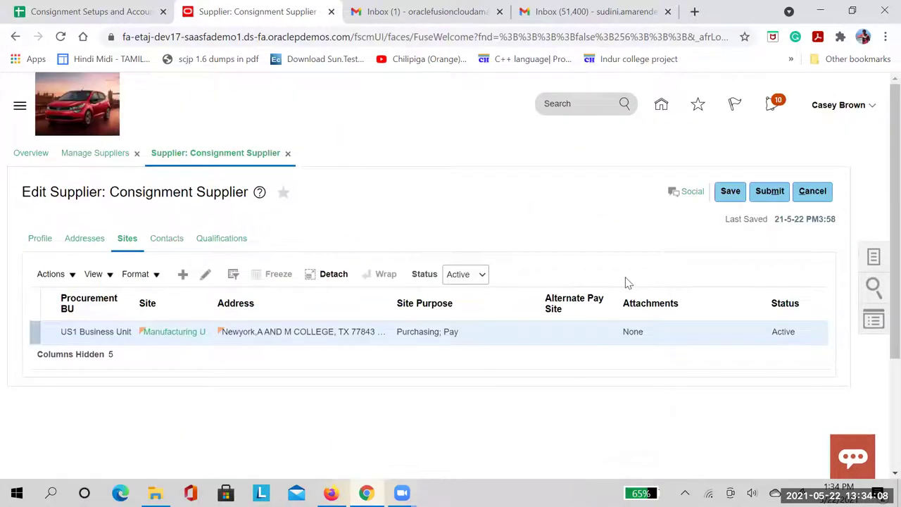
click(814, 193)
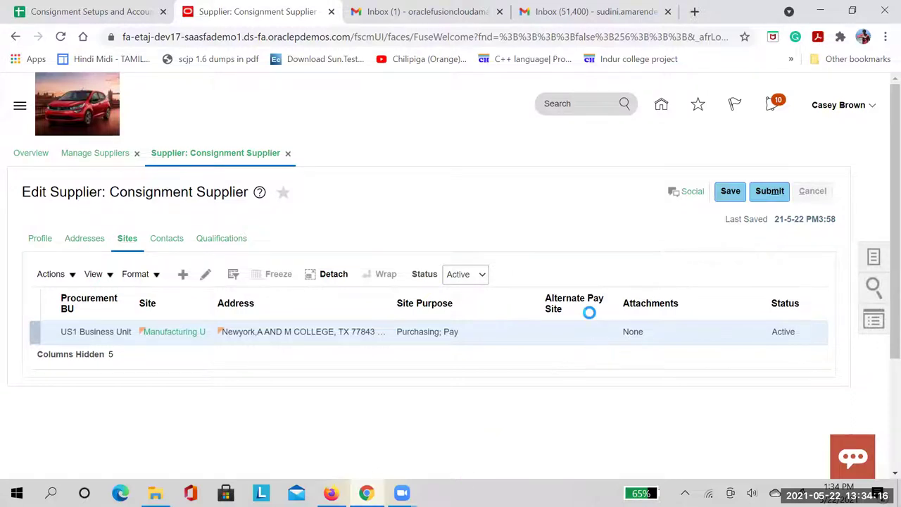
click(815, 192)
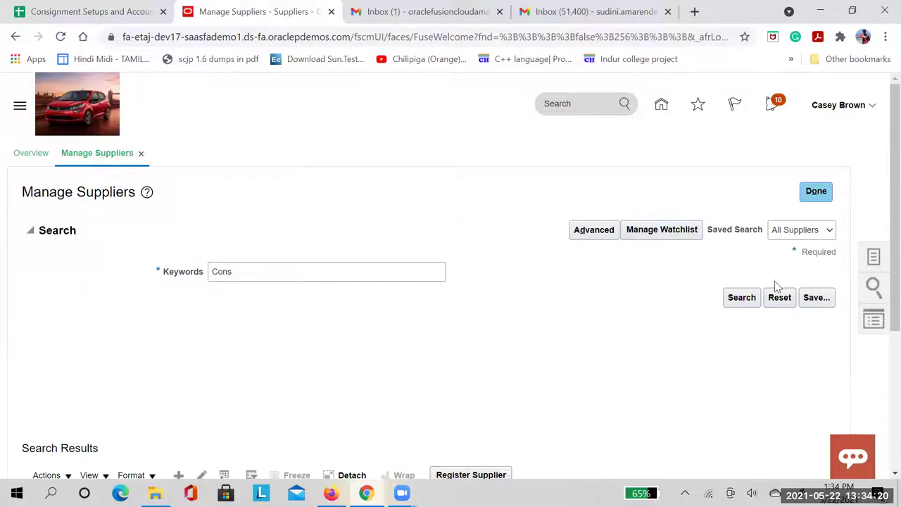
Step: Close the supplier search page and open Setup and Maintenance
scroll(613, 316, down, 3)
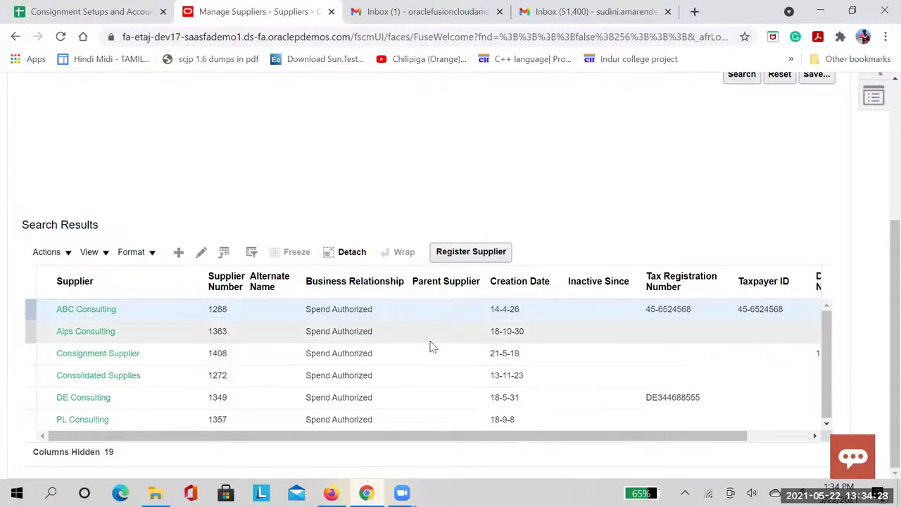
scroll(553, 310, up, 3)
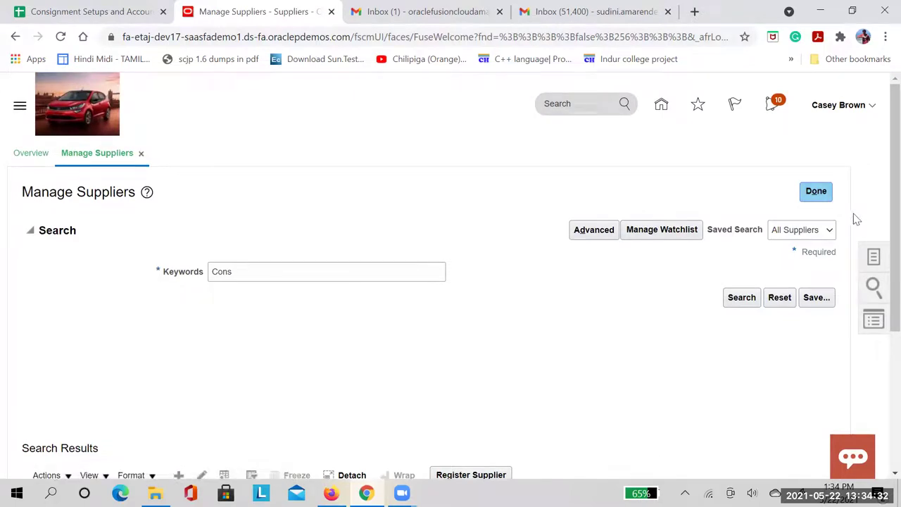
click(822, 192)
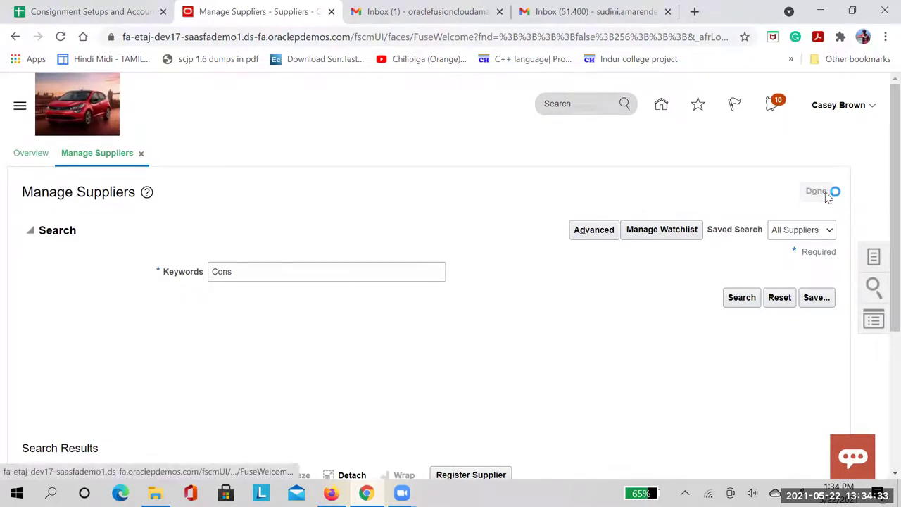
click(872, 107)
click(633, 316)
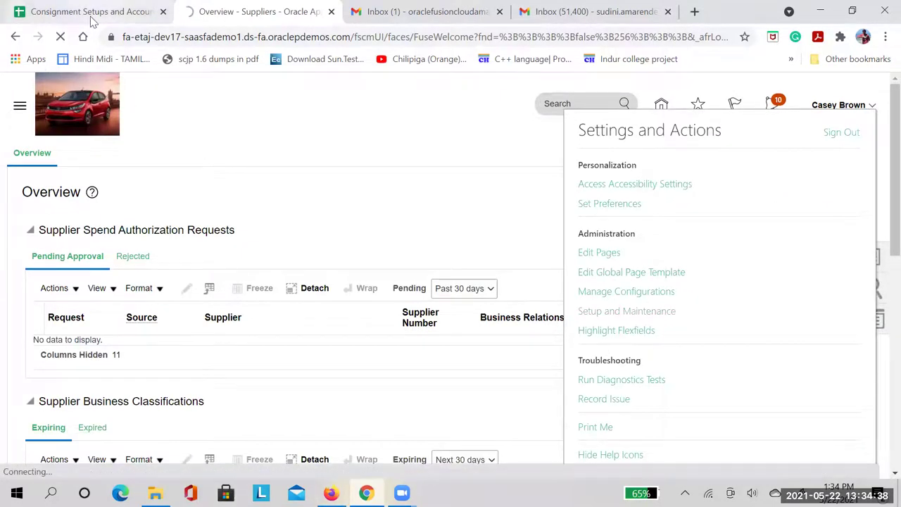
Step: Select the Document Styles entry in the Consignment Setups and Accounting spreadsheet and return to Oracle's Setup and Maintenance page
click(91, 17)
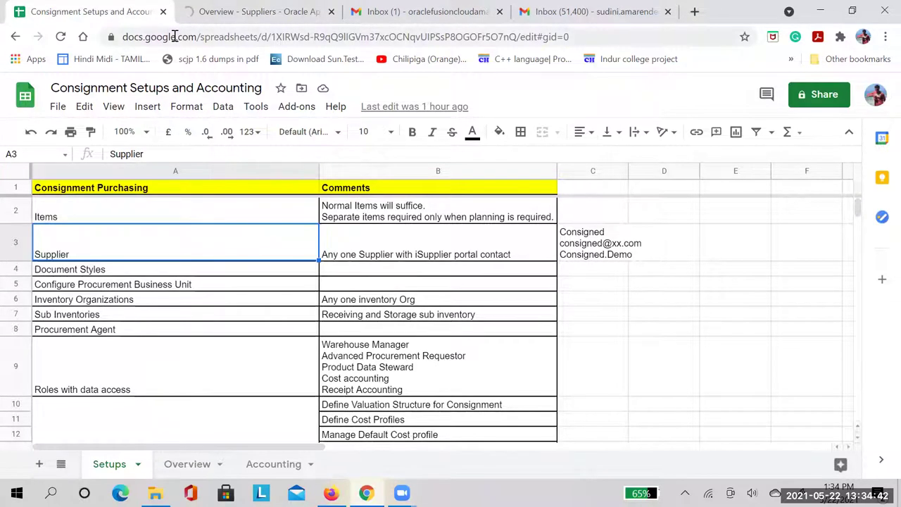
click(52, 272)
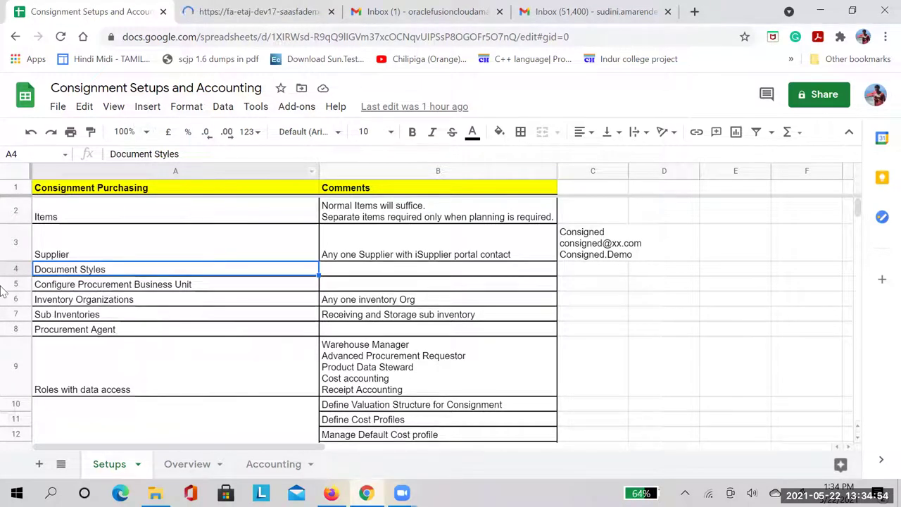
click(184, 20)
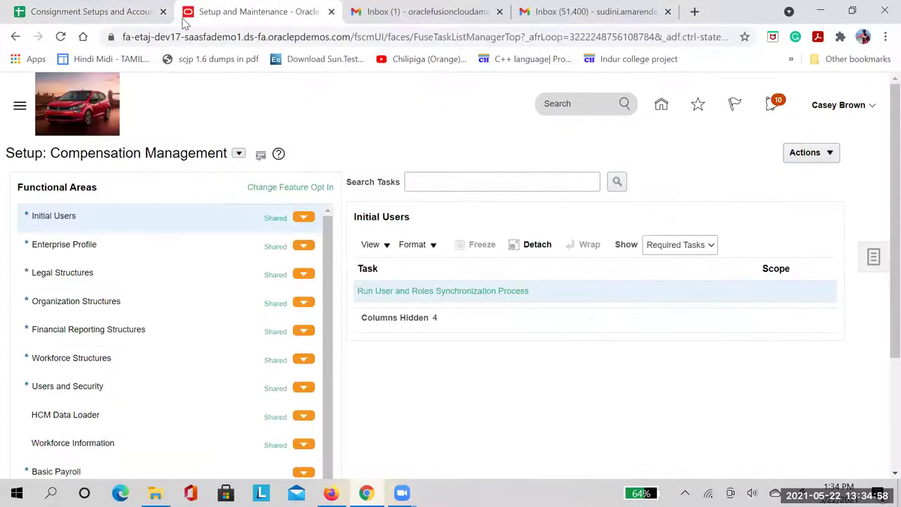
Step: Switch the setup offering to Procurement and look through its functional areas
click(240, 156)
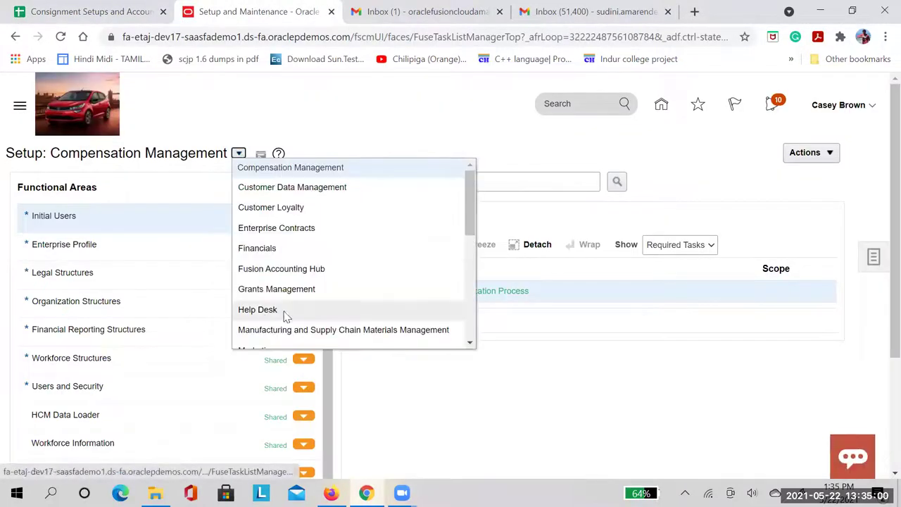
scroll(286, 310, down, 3)
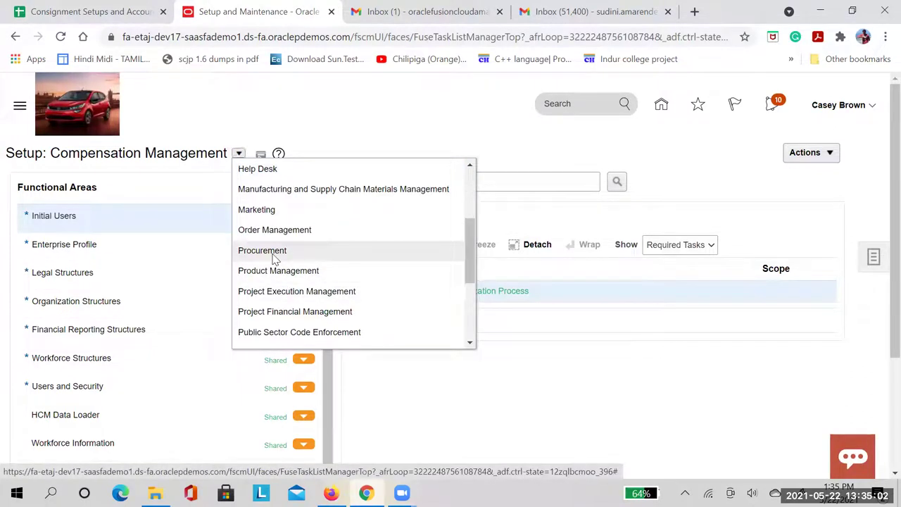
click(274, 254)
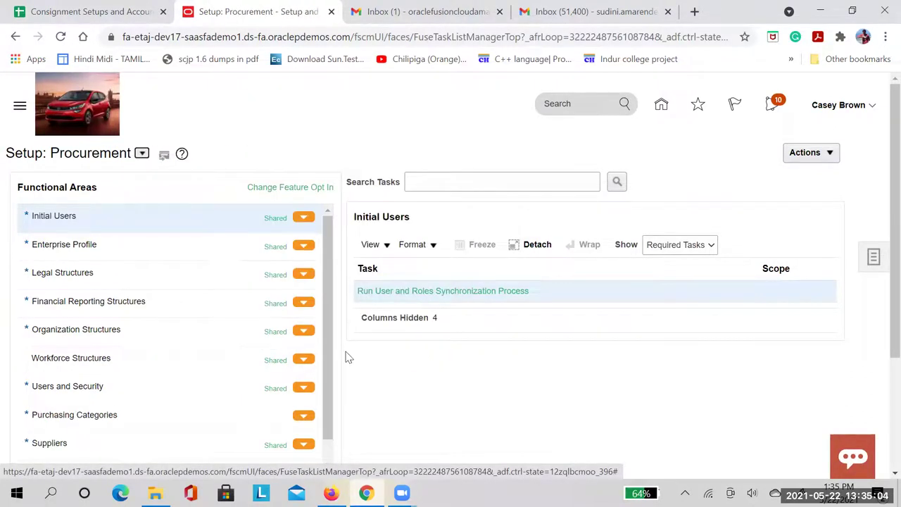
scroll(211, 306, down, 2)
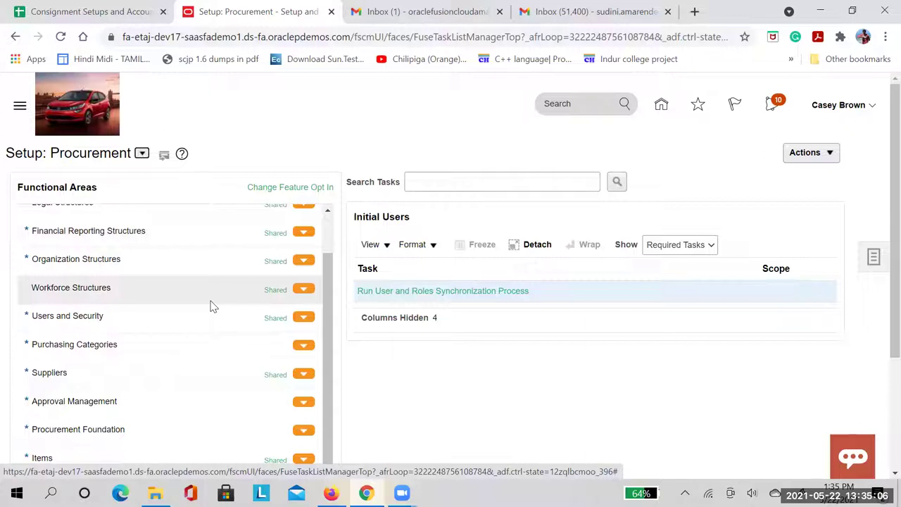
scroll(234, 393, down, 2)
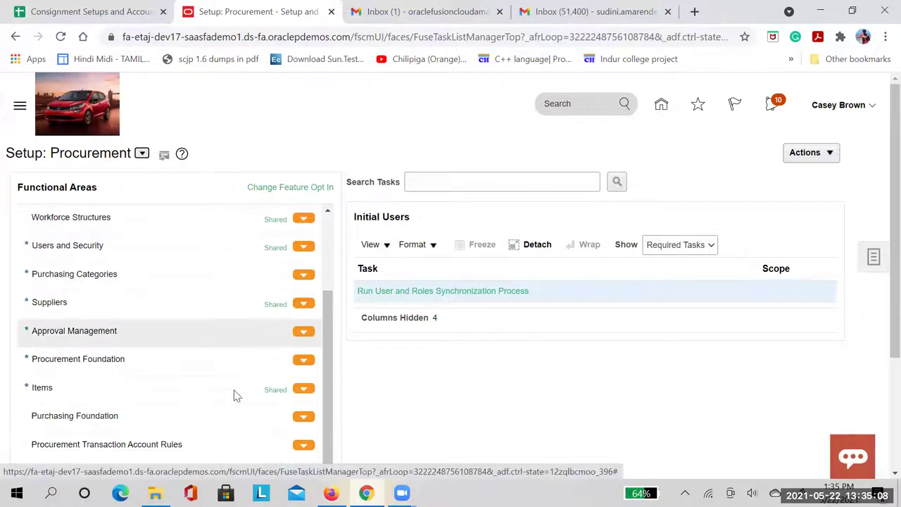
scroll(161, 371, down, 2)
Step: Search the setup tasks for "document" and open the Manage Document Styles task
click(430, 182)
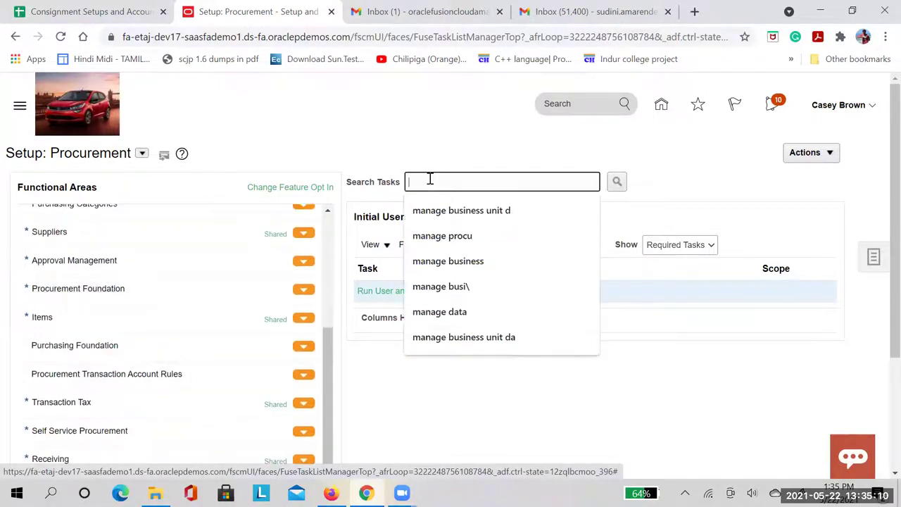
text(document)
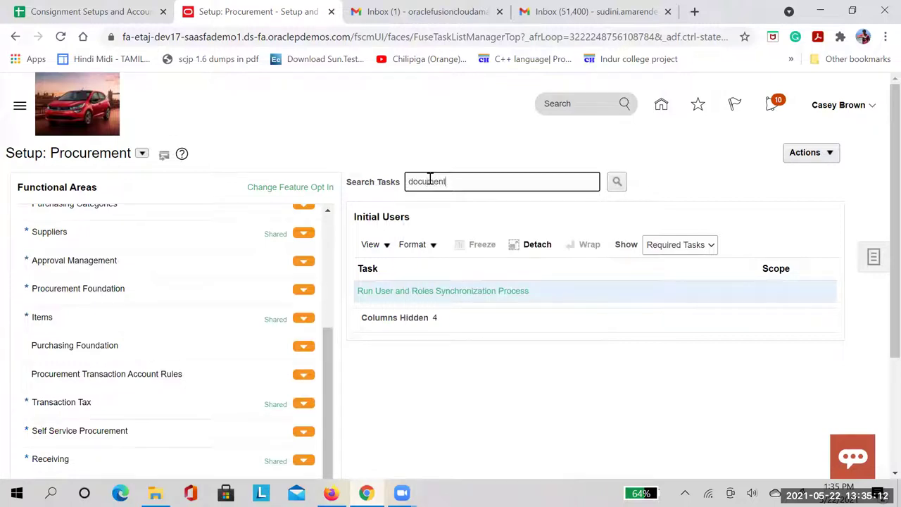
key(Return)
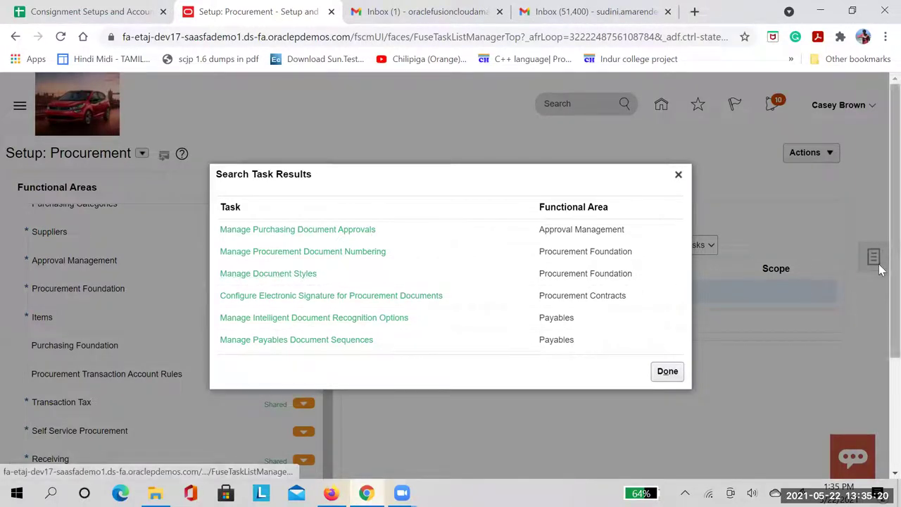
click(279, 274)
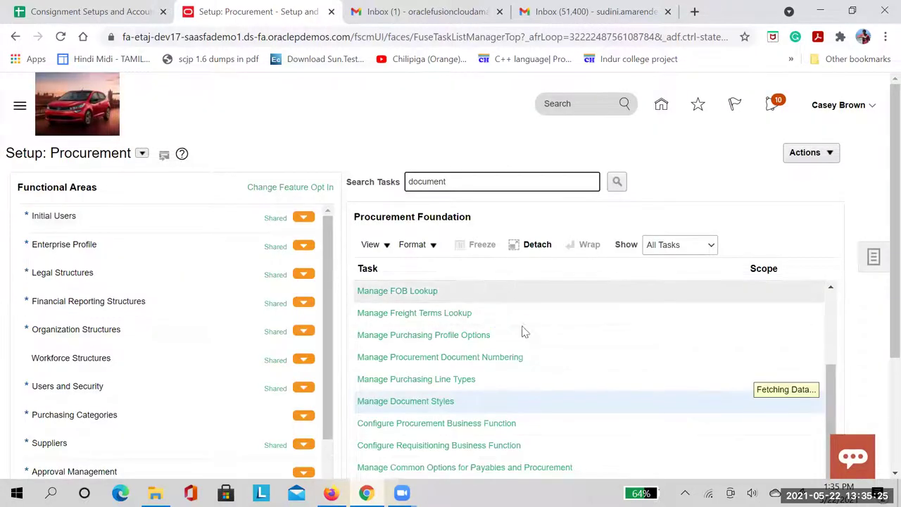
click(416, 348)
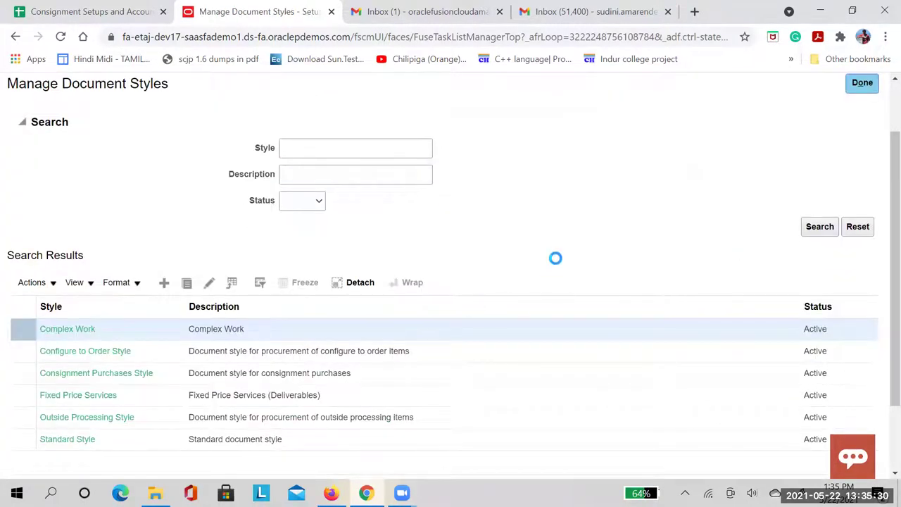
Step: Open the Consignment Purchases Style for editing from the list of document styles
scroll(556, 259, down, 1)
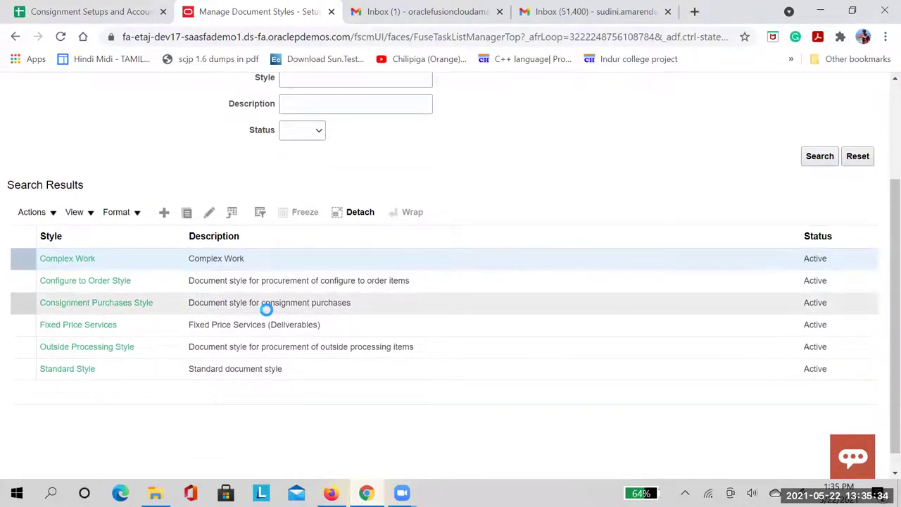
click(215, 304)
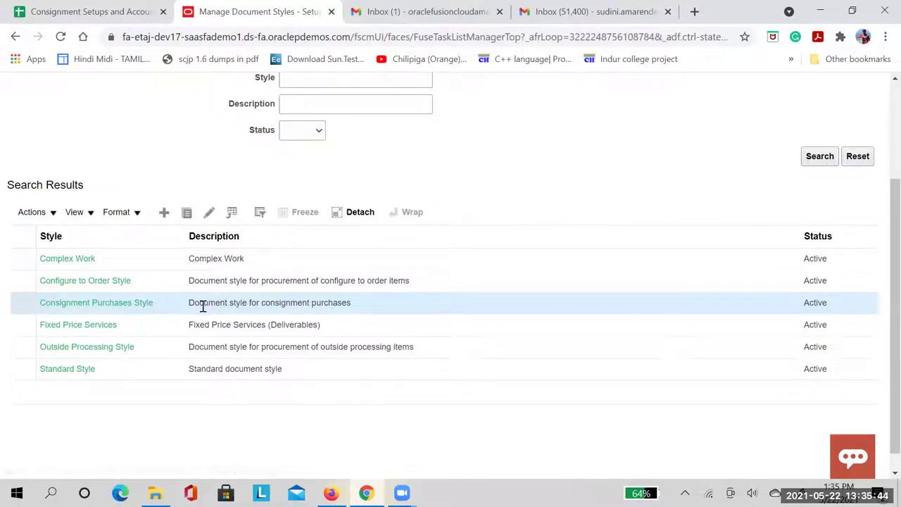
click(211, 219)
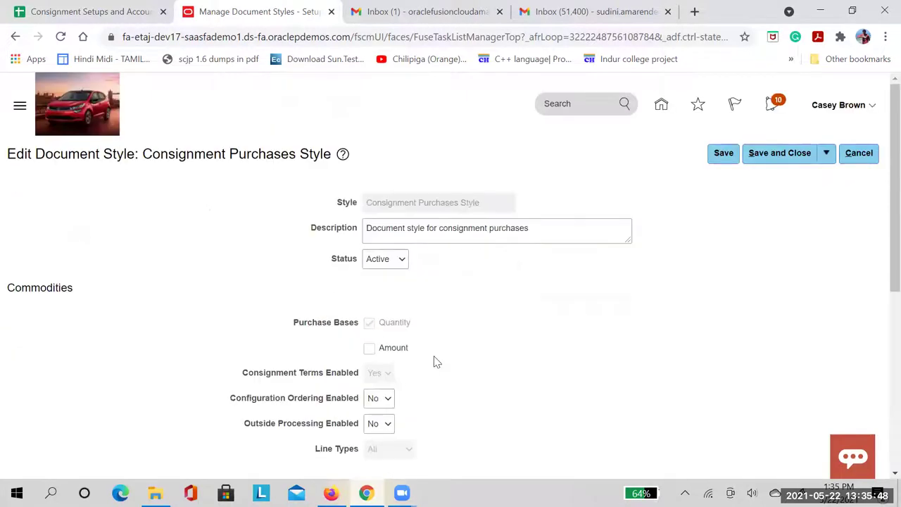
Step: Examine the document style's name, commodities, consignment terms, purchase order and blanket and contract purchase agreement settings
triple_click(407, 211)
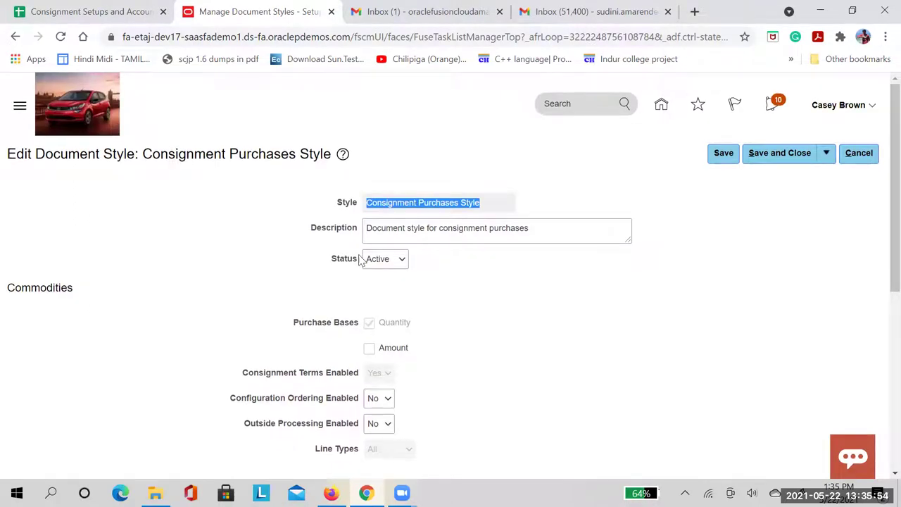
click(475, 296)
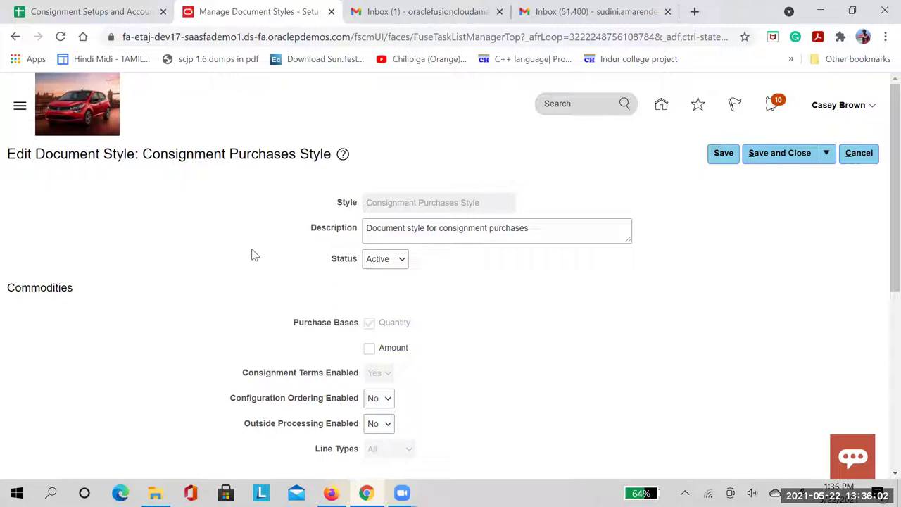
scroll(627, 287, down, 2)
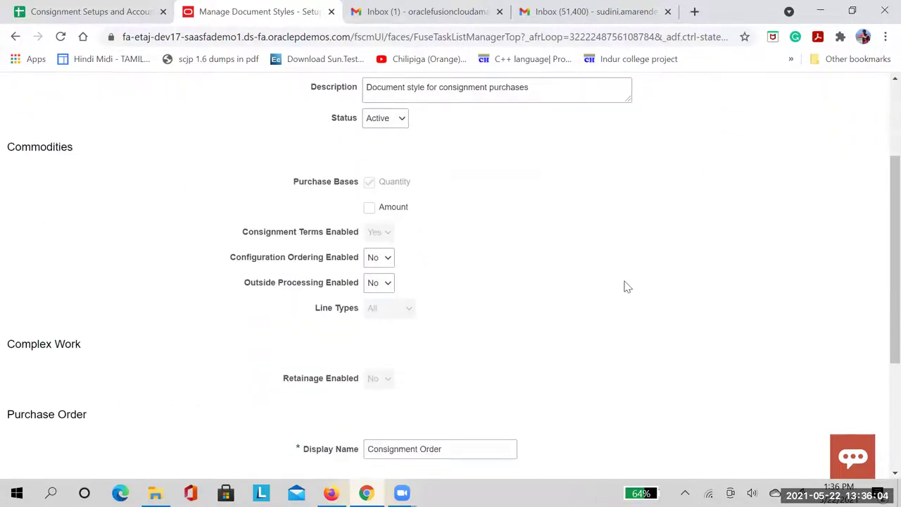
scroll(626, 286, up, 2)
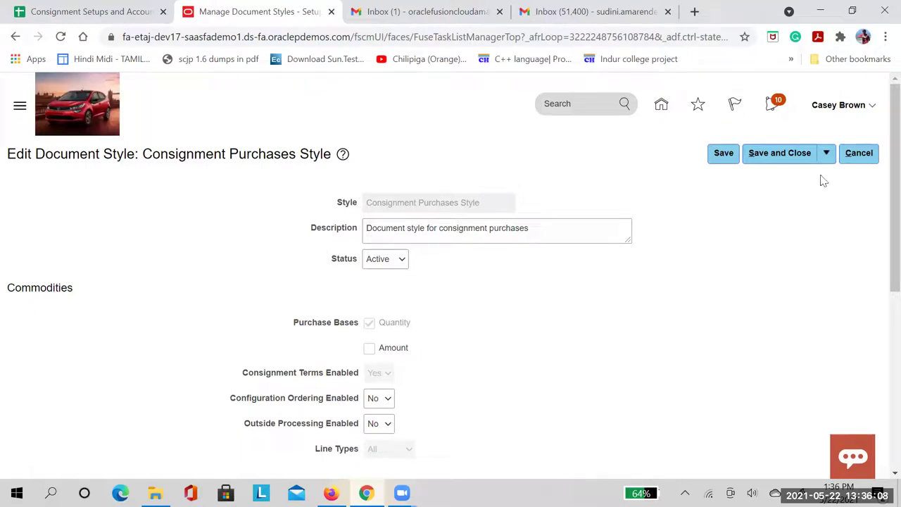
scroll(394, 326, down, 1)
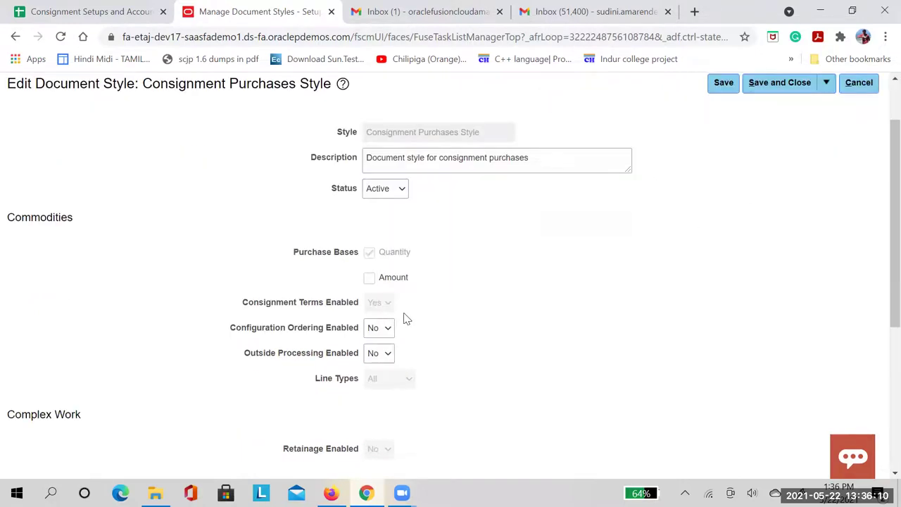
scroll(406, 319, down, 4)
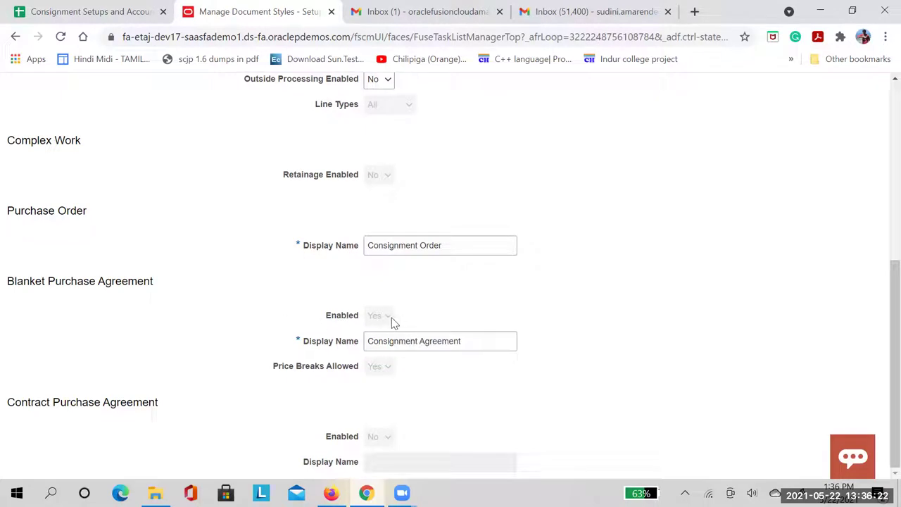
Step: Review the Consignment Purchases Style's description, commodities, complex work, purchase order and blanket purchase agreement settings
scroll(391, 317, up, 1)
scroll(392, 321, down, 1)
drag(133, 285, 3, 290)
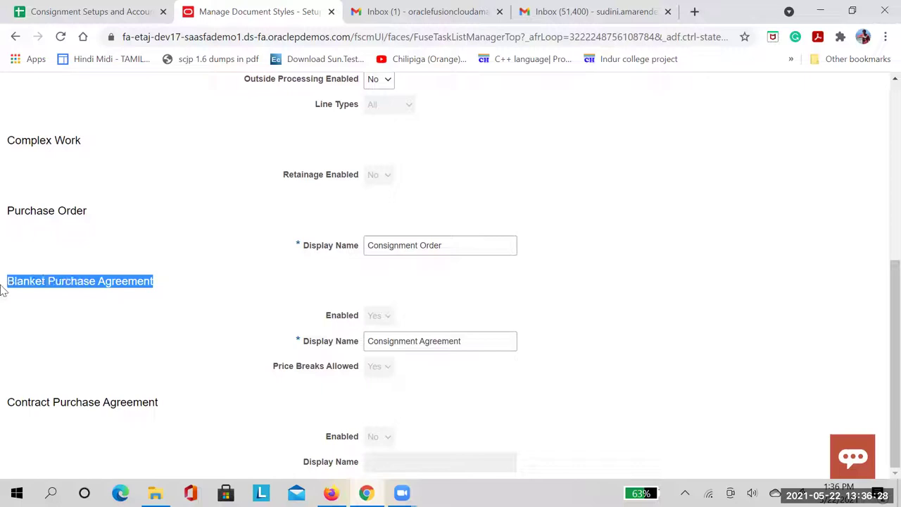
scroll(4, 292, up, 5)
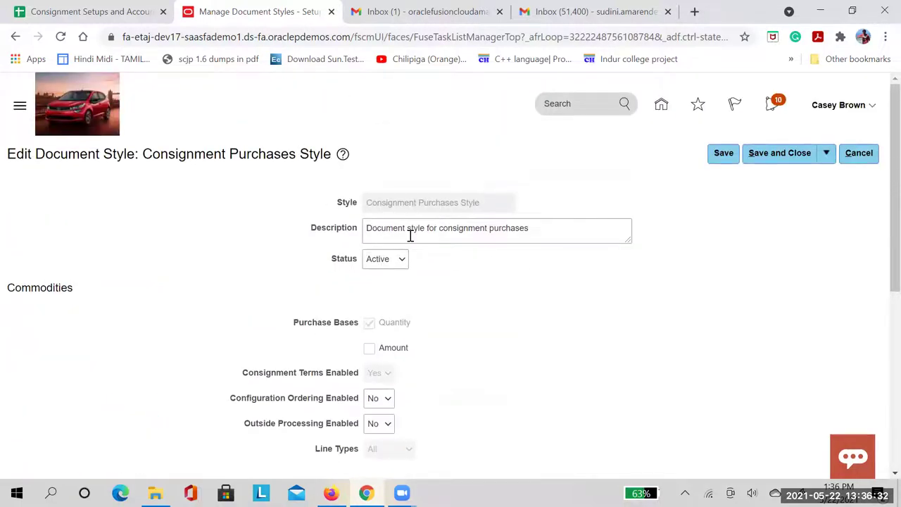
scroll(534, 223, down, 3)
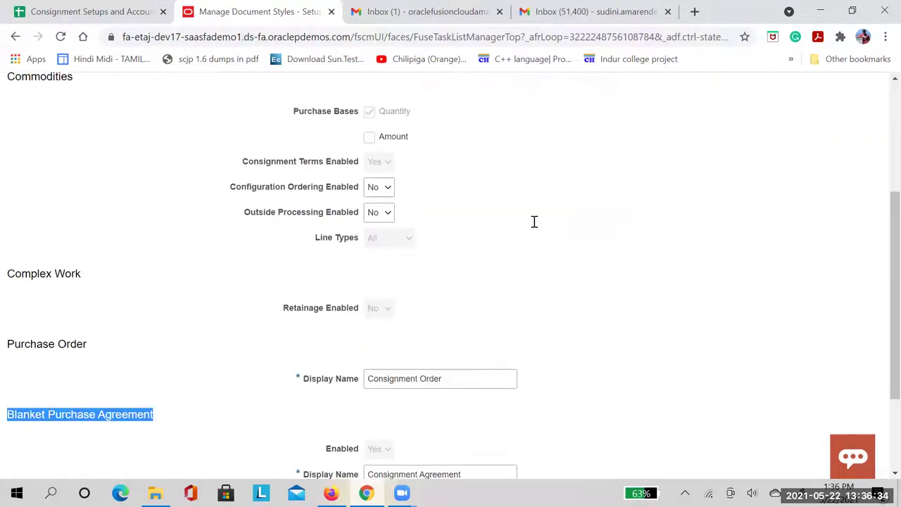
scroll(534, 227, down, 1)
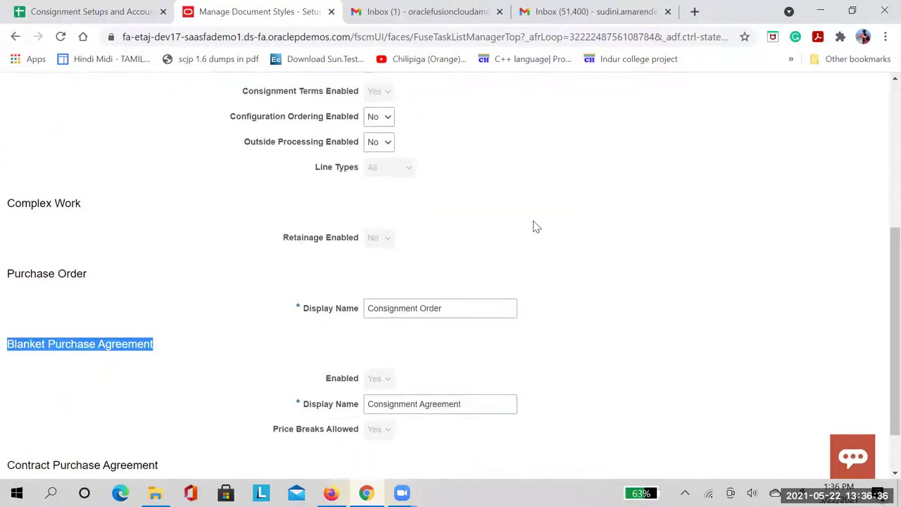
scroll(535, 226, up, 3)
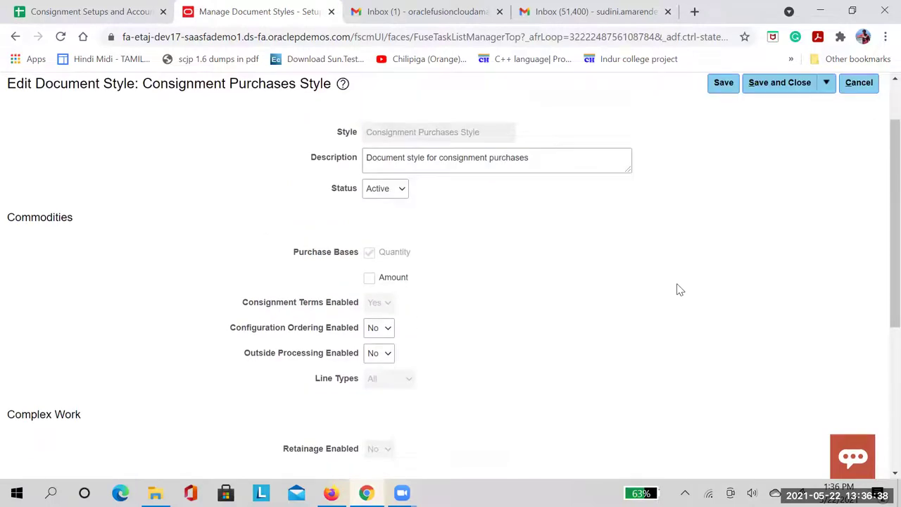
scroll(679, 290, down, 1)
scroll(679, 289, up, 3)
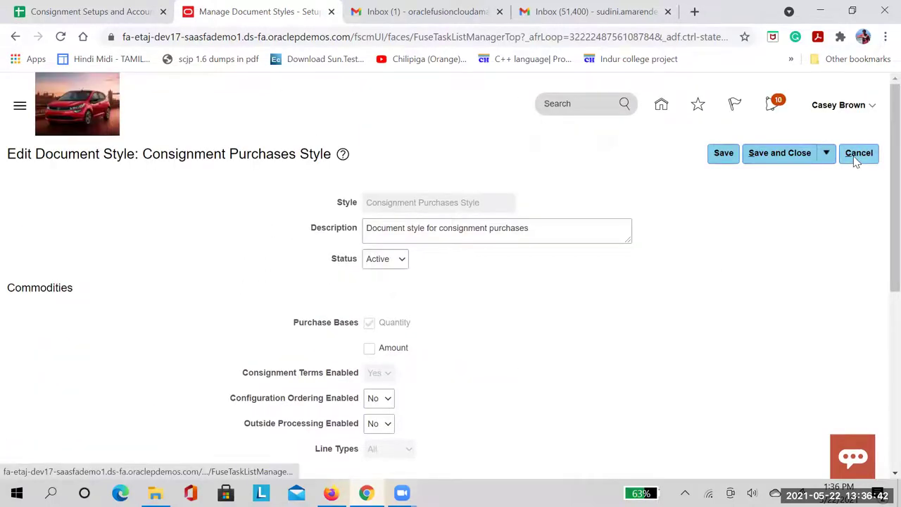
Step: Set the purchase order display name to ABC Consignment Order and the blanket purchase agreement display name to ABC Consignment Agreement
scroll(411, 338, down, 3)
click(373, 383)
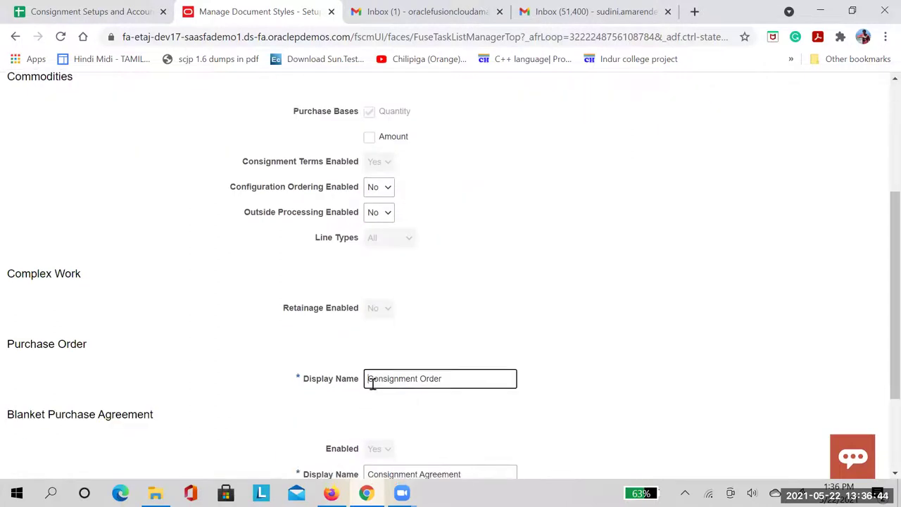
text(ABC)
scroll(613, 376, down, 2)
click(369, 341)
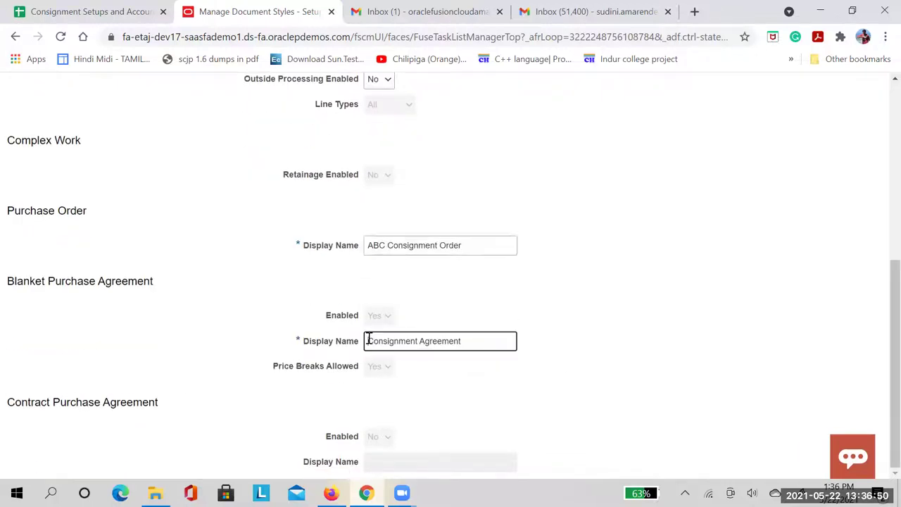
text(ABC)
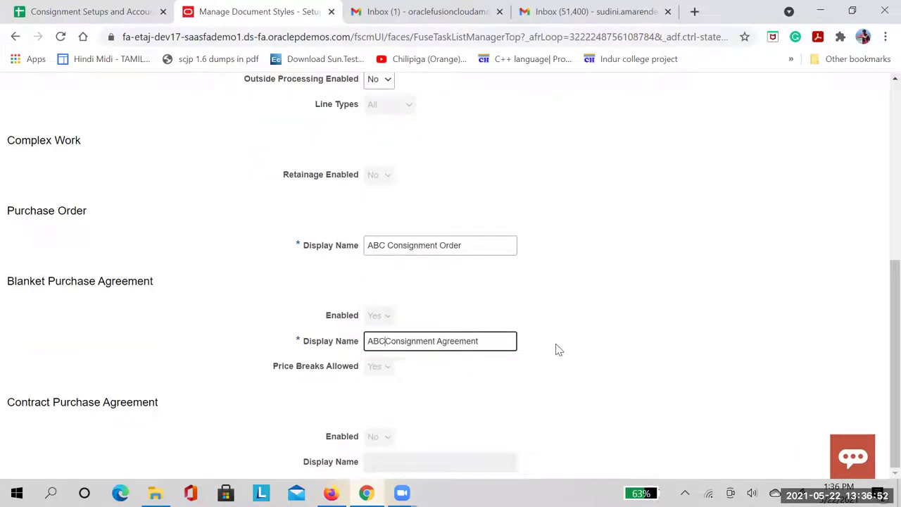
click(558, 350)
Step: Check the edited display names, and save and close the Consignment Purchases Style
scroll(559, 350, up, 5)
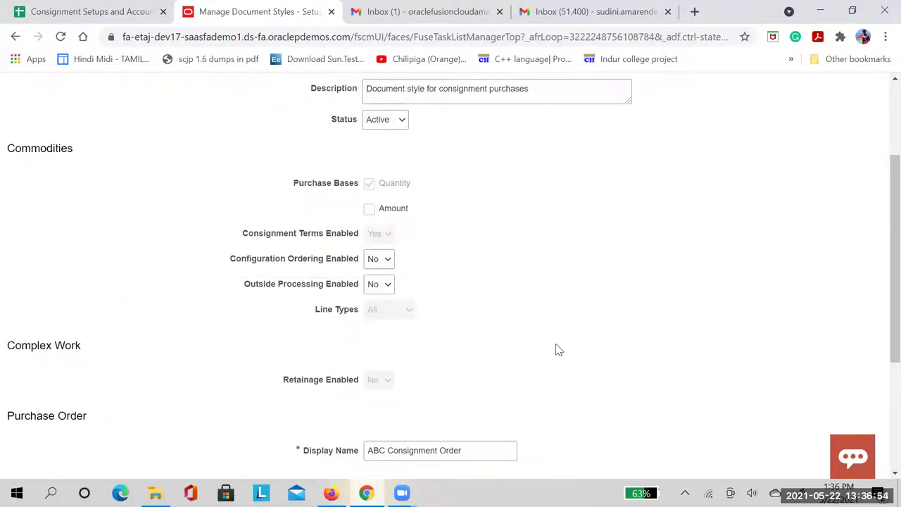
scroll(720, 233, down, 5)
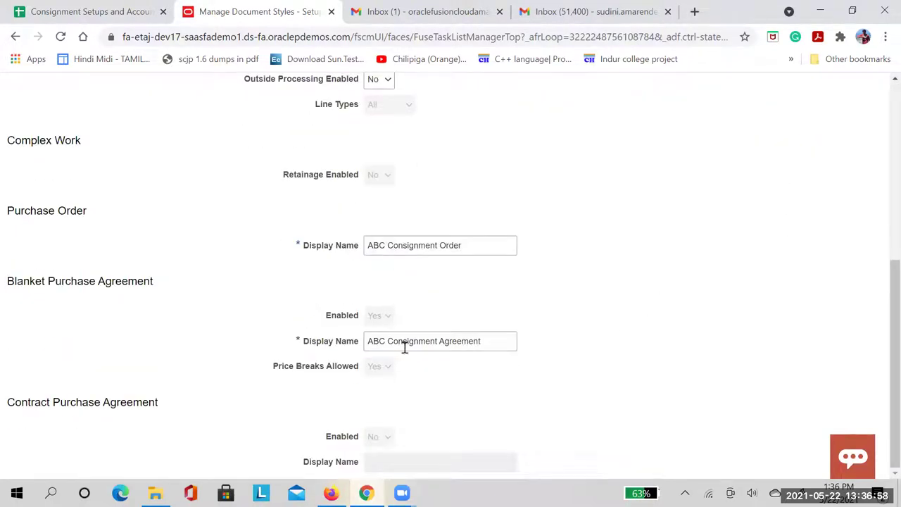
scroll(800, 278, up, 5)
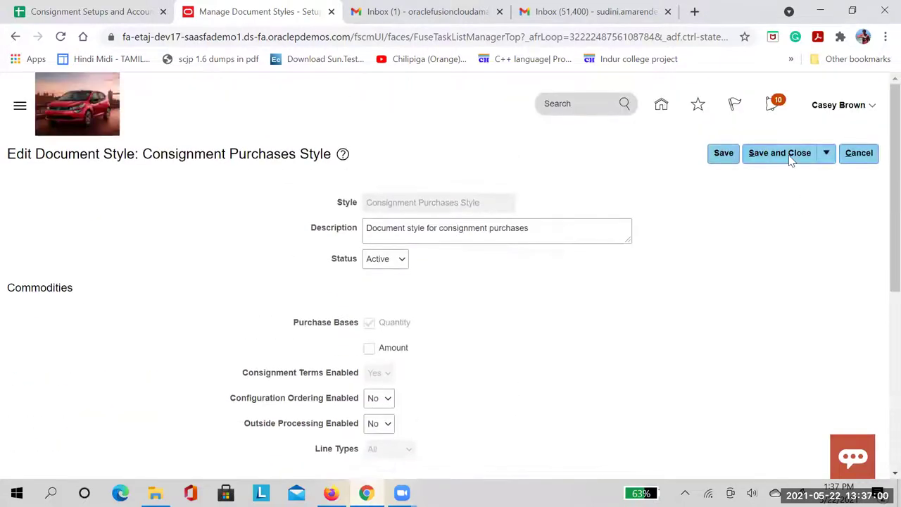
click(790, 158)
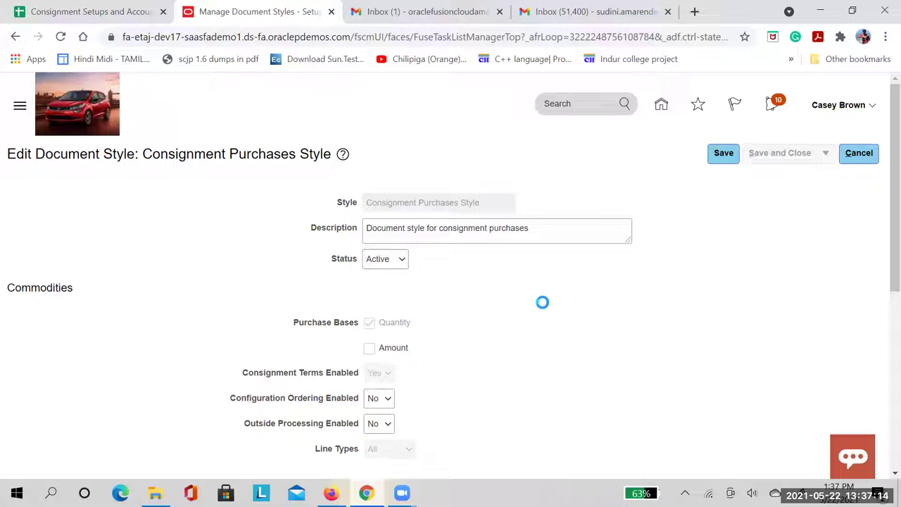
Step: Switch to the Consignment Setups and Accounting spreadsheet, select the Configure Procurement Business Unit entry in column A, and return to Oracle Fusion
click(111, 13)
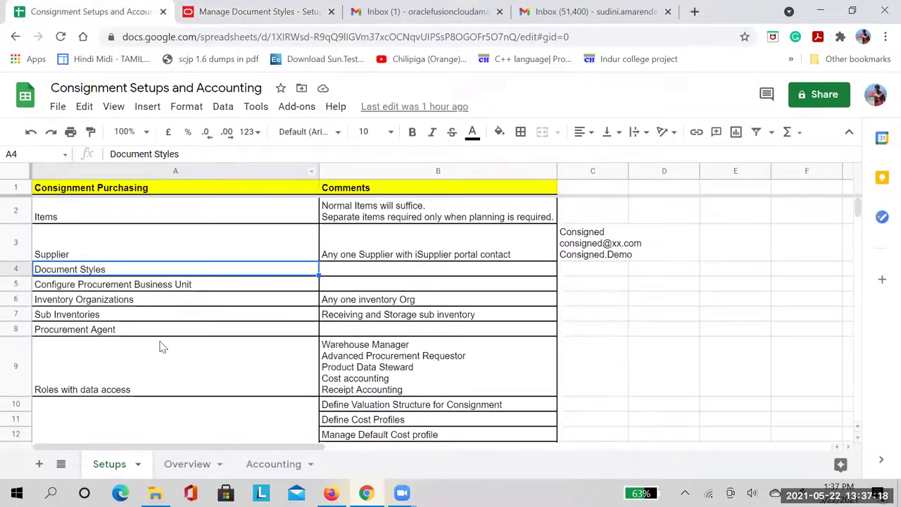
click(143, 289)
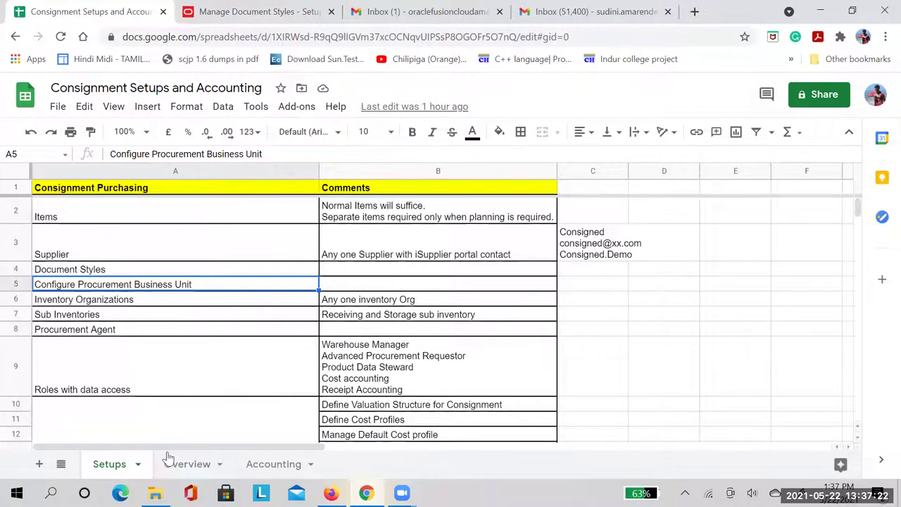
click(180, 14)
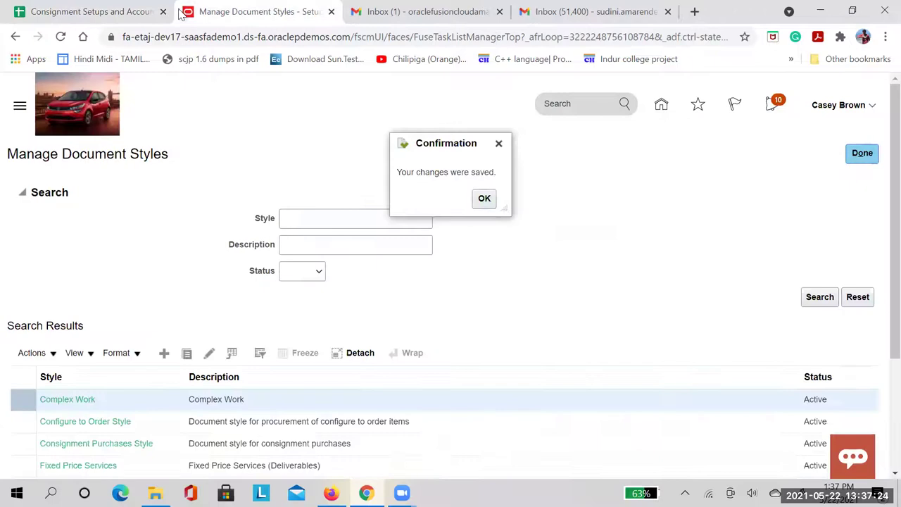
Step: Dismiss the save confirmation and finish the Manage Document Styles task to return to the Procurement setup
click(483, 199)
click(860, 155)
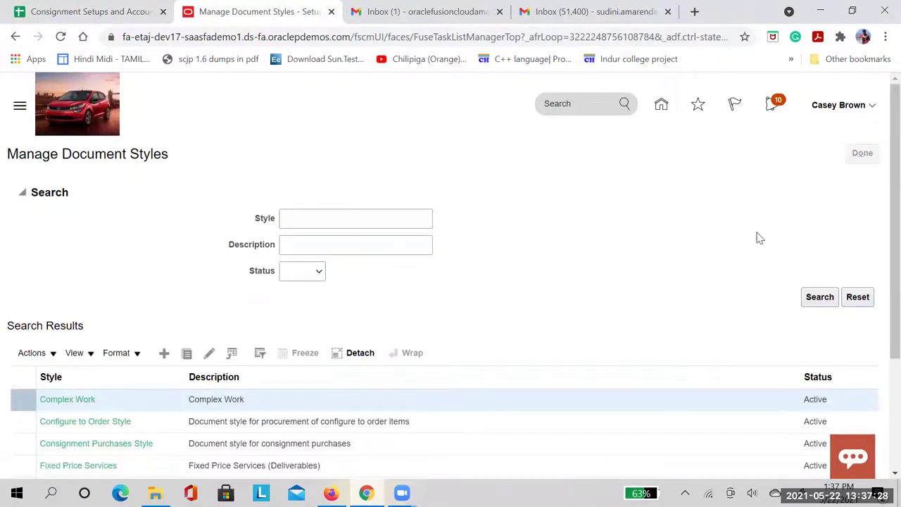
scroll(760, 238, down, 2)
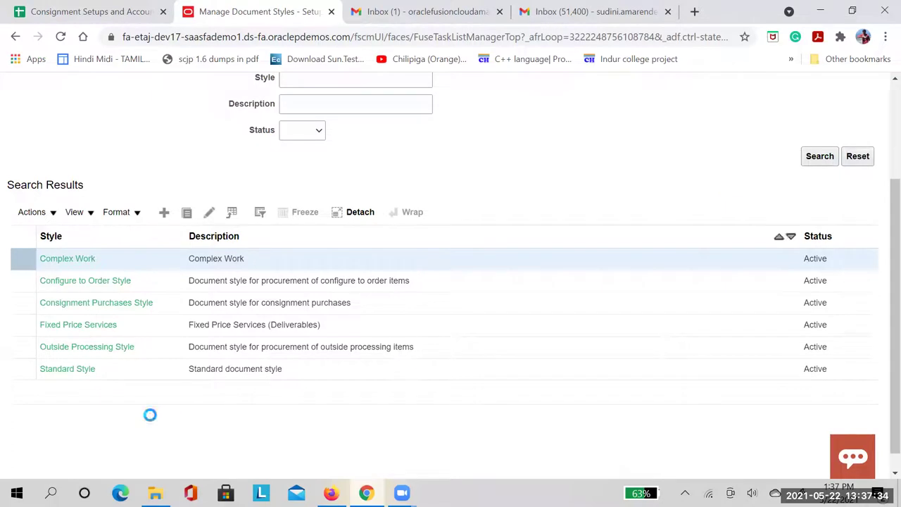
scroll(185, 261, up, 2)
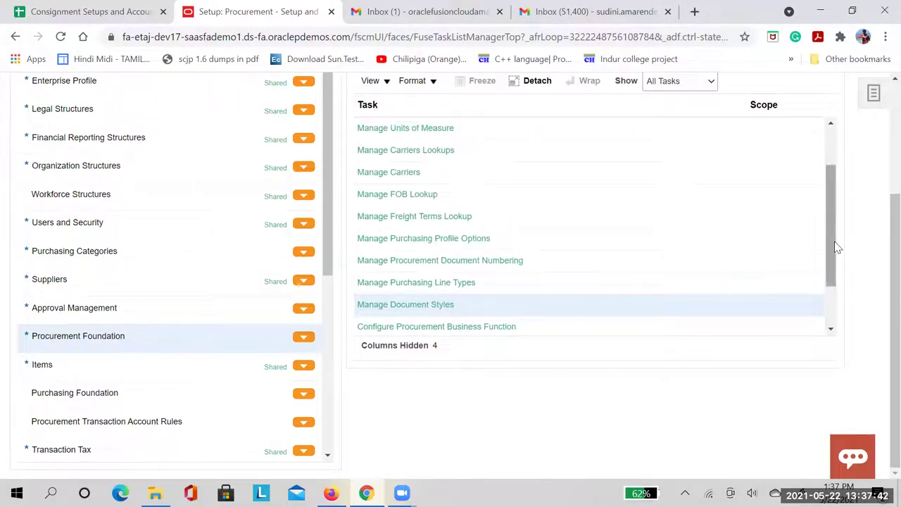
Step: Look through the Procurement Foundation and Purchasing Foundation setup tasks for the procurement business function configuration
drag(833, 249, 836, 305)
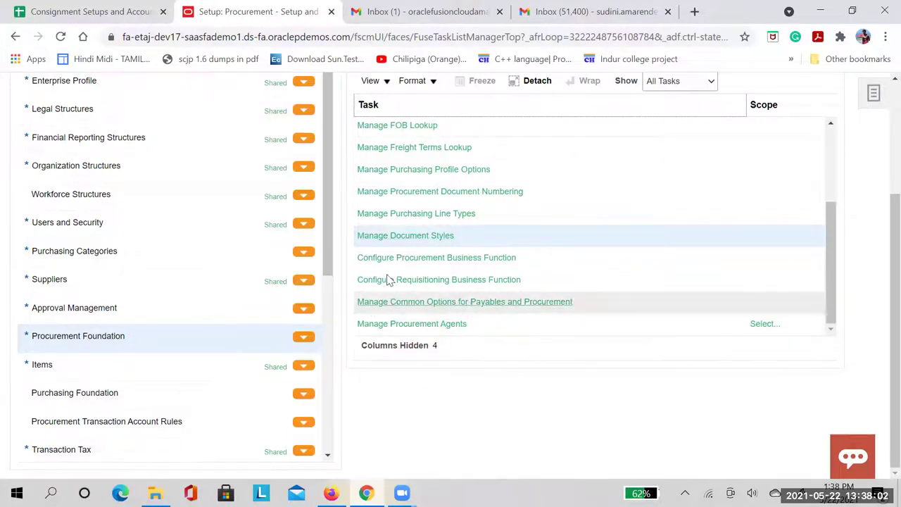
scroll(477, 246, up, 3)
scroll(477, 253, up, 3)
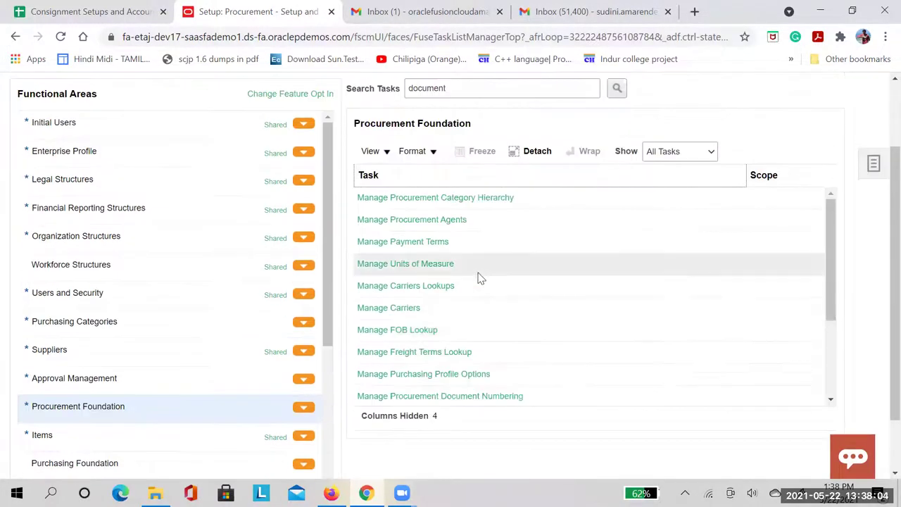
scroll(162, 289, down, 1)
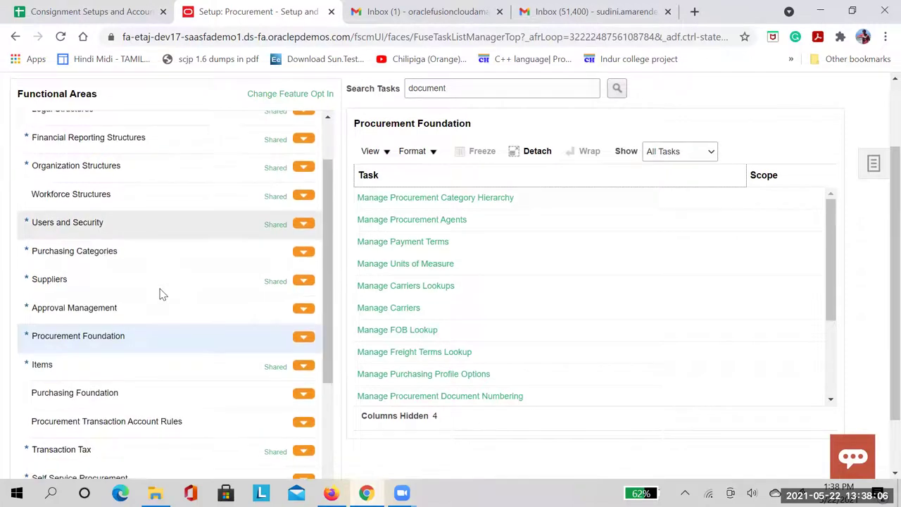
click(130, 396)
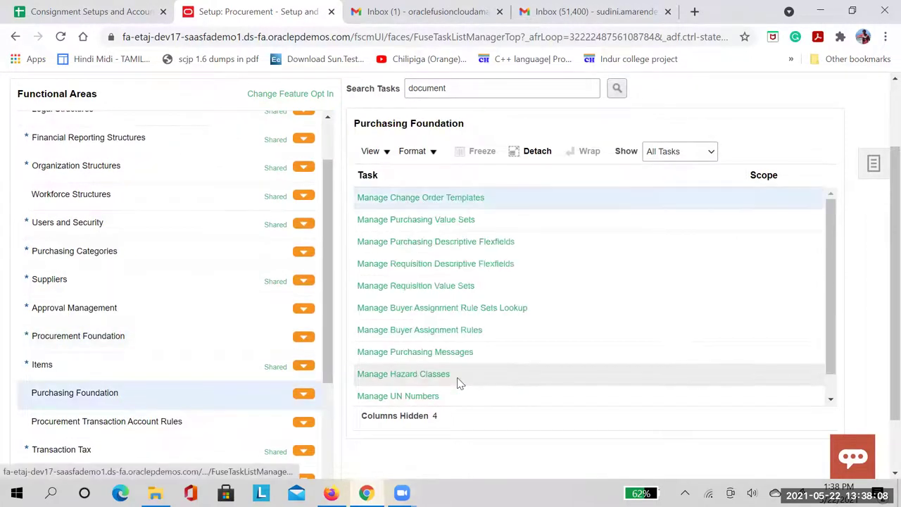
scroll(167, 418, down, 1)
scroll(147, 400, down, 2)
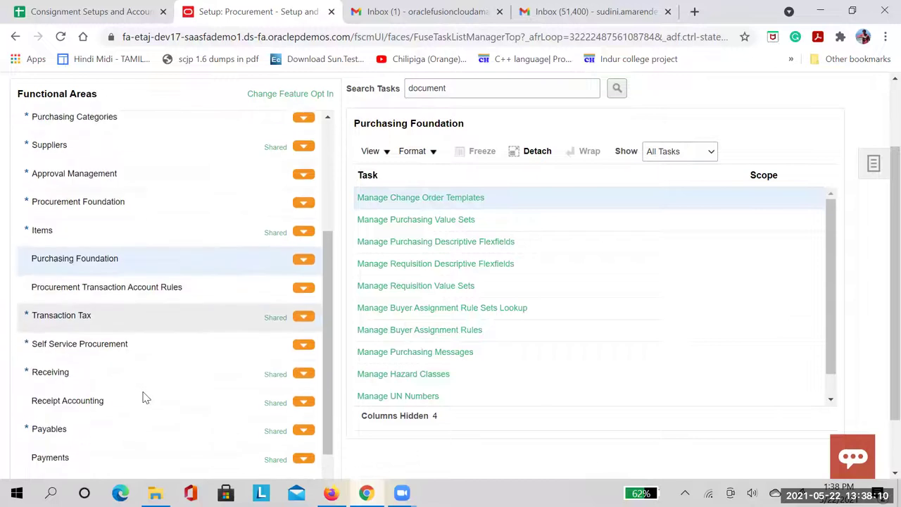
scroll(142, 396, up, 1)
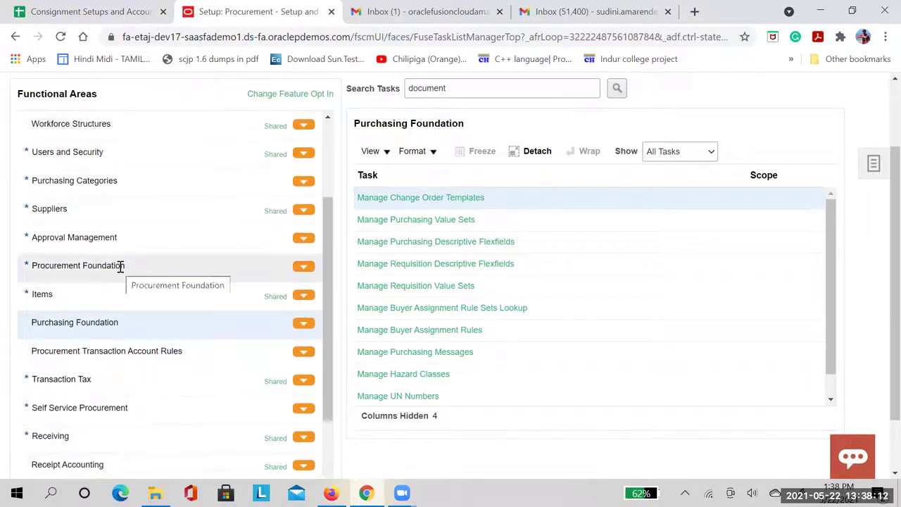
Step: Open the Configure Procurement Business Function task from the Procurement Foundation functional area
click(120, 265)
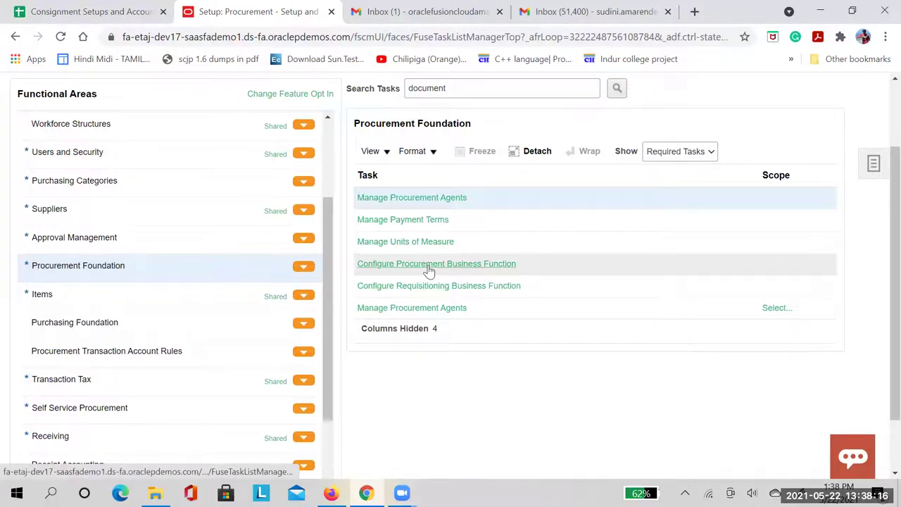
scroll(180, 238, up, 1)
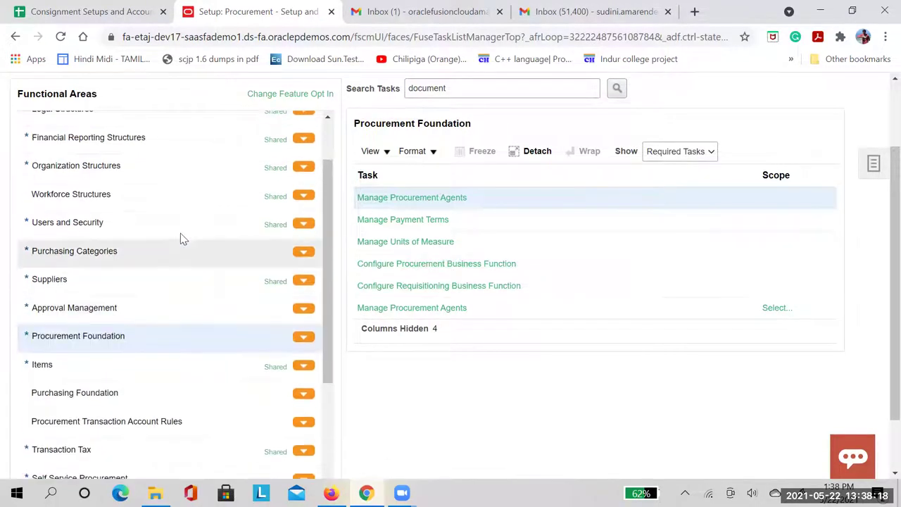
scroll(180, 238, up, 1)
scroll(161, 170, up, 1)
scroll(163, 302, down, 2)
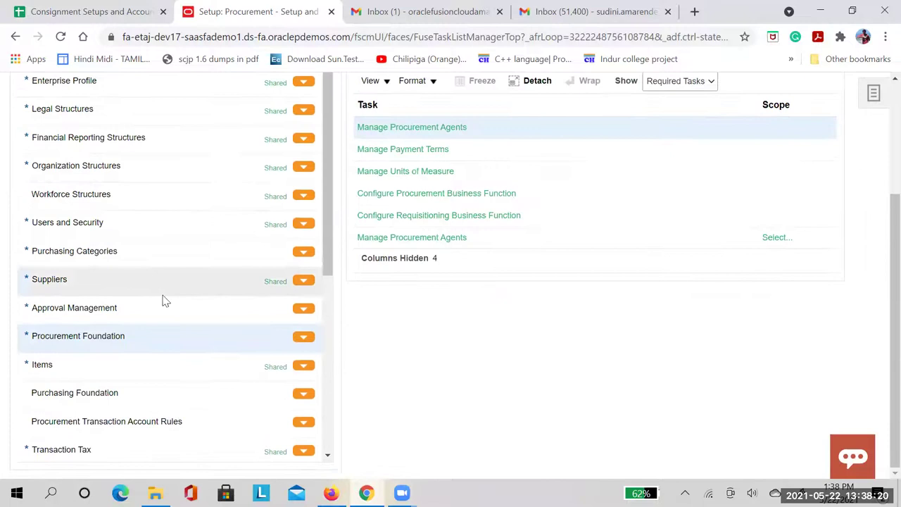
click(415, 201)
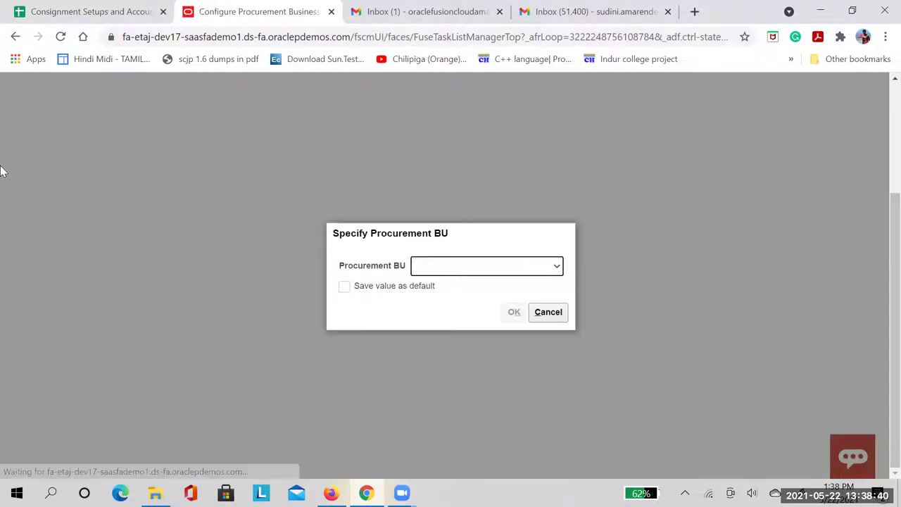
Step: Specify US1 Business Unit as the procurement BU and confirm the choice
click(537, 270)
scroll(511, 254, down, 2)
click(469, 267)
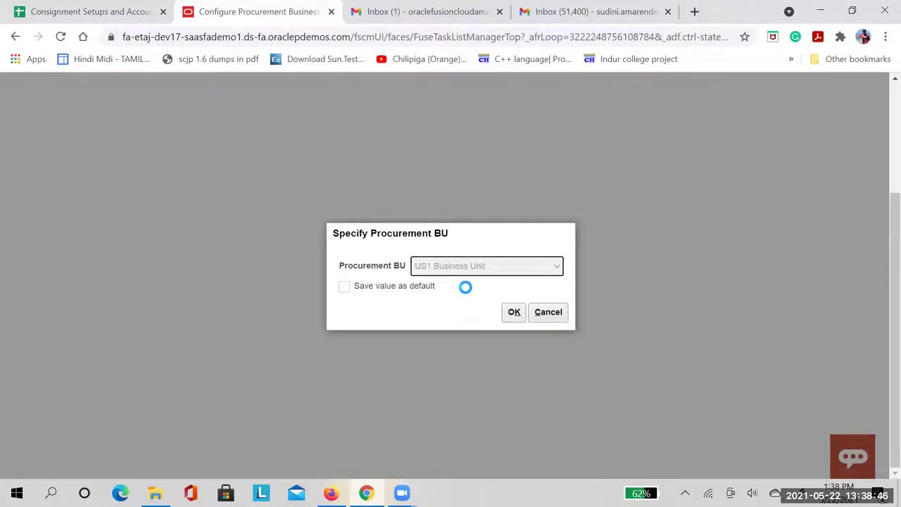
click(523, 318)
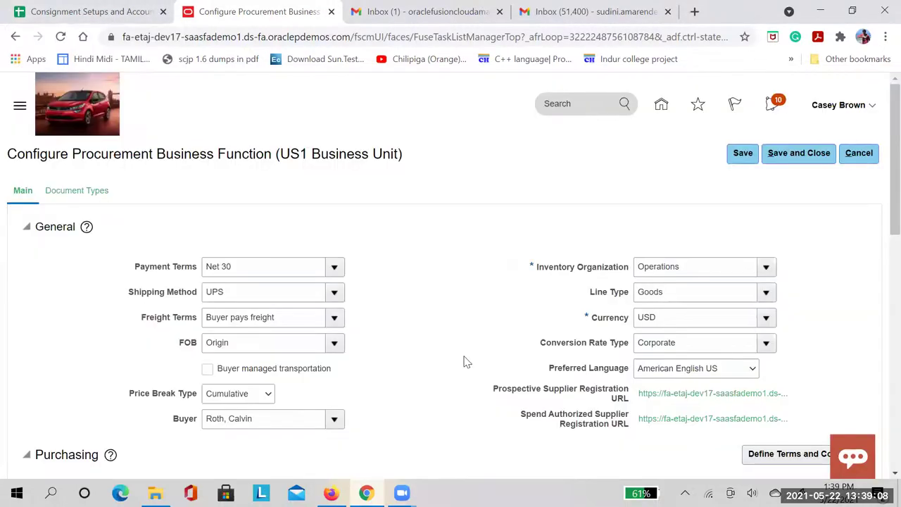
Step: Expand the Consignment Terms, examine their aging and consumption advice settings, and leave the business function configuration without saving
scroll(464, 362, down, 8)
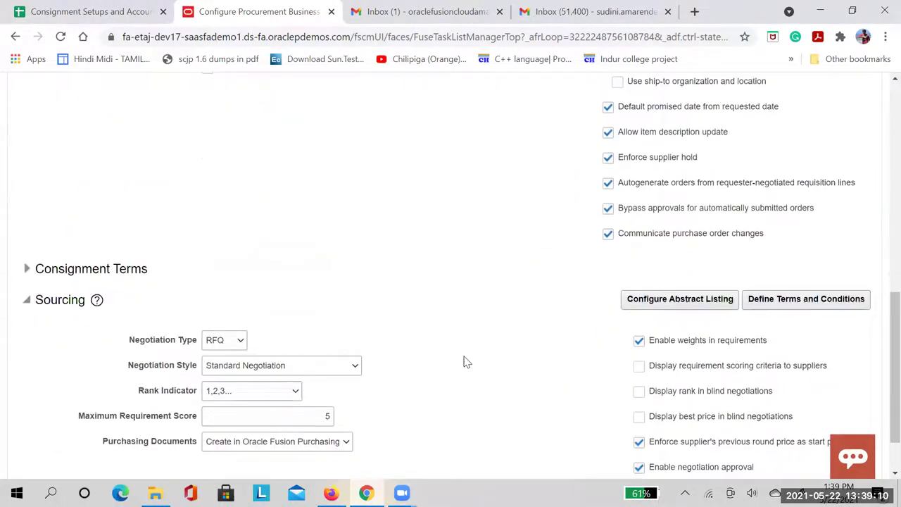
scroll(463, 362, down, 1)
click(37, 205)
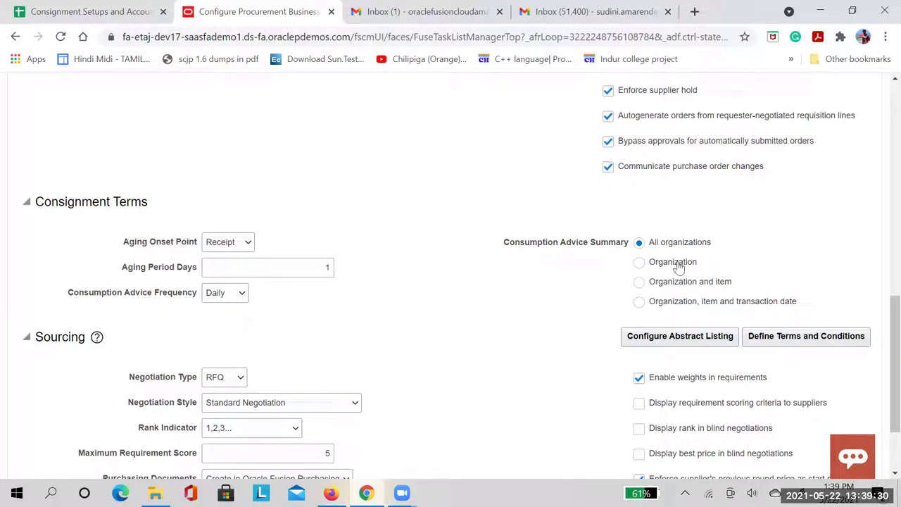
scroll(485, 291, down, 1)
scroll(487, 292, up, 1)
scroll(485, 292, up, 9)
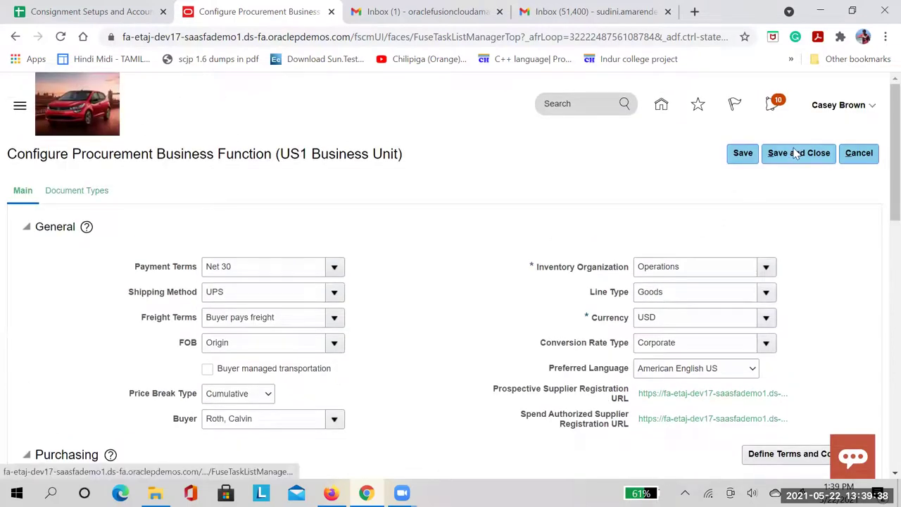
click(850, 156)
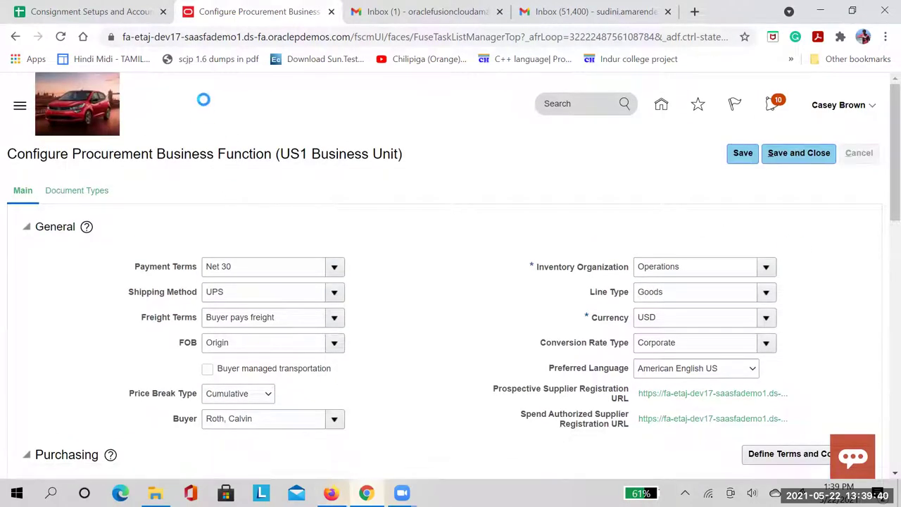
Step: Find the Inventory Organizations entry in the Consignment Setups and Accounting sheet and return to the Procurement setup page
click(124, 17)
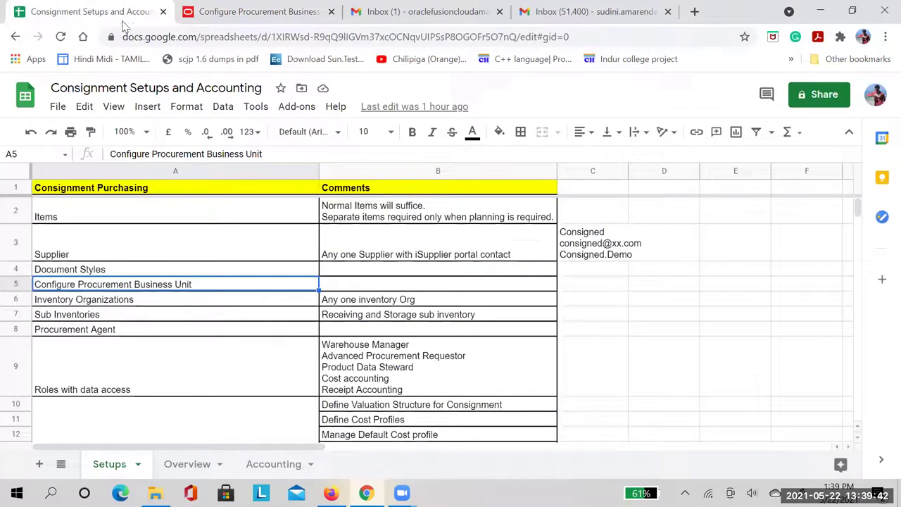
click(170, 303)
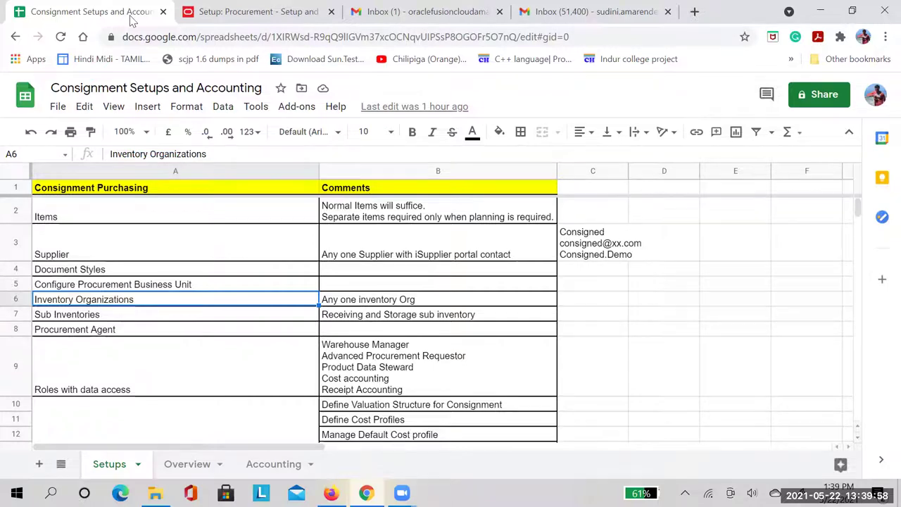
key(ctrl+Tab)
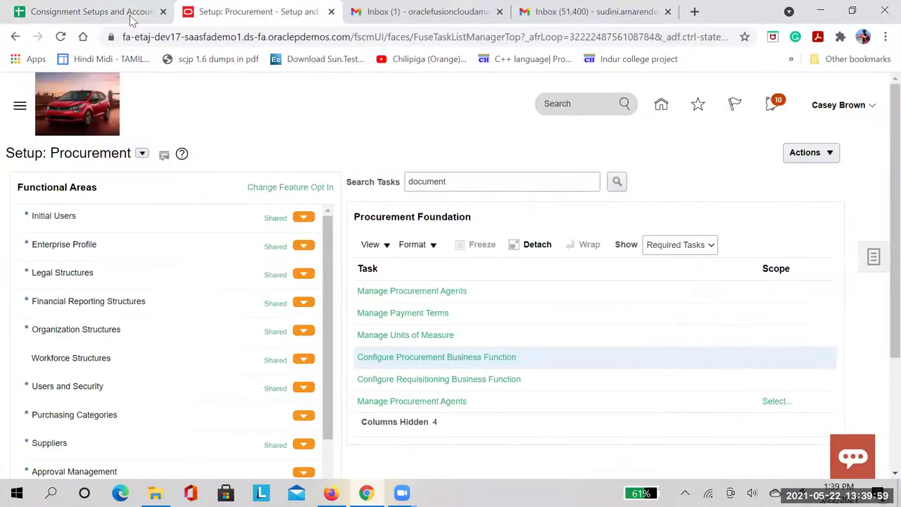
Step: Try to open Manage Inventory Organizations from the Facilities area of the Manufacturing and Supply Chain Materials Management offering, and go back
click(142, 153)
click(176, 278)
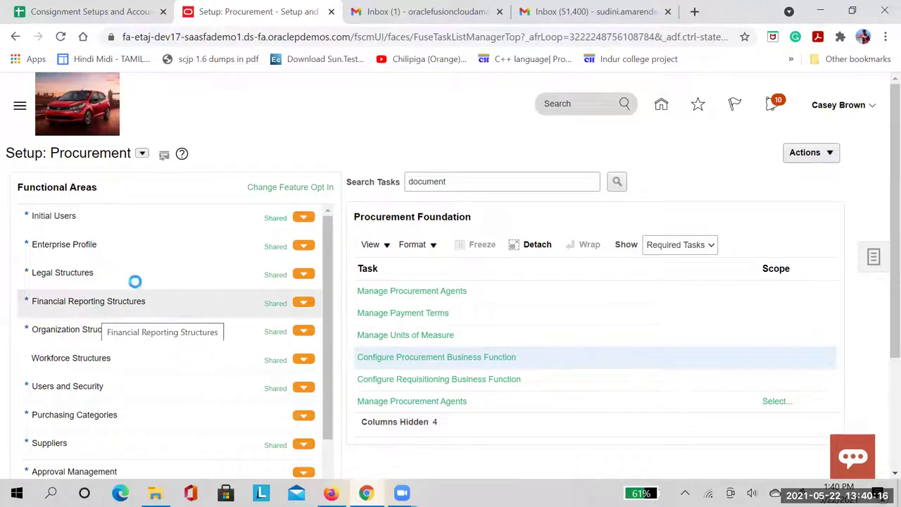
scroll(123, 364, down, 1)
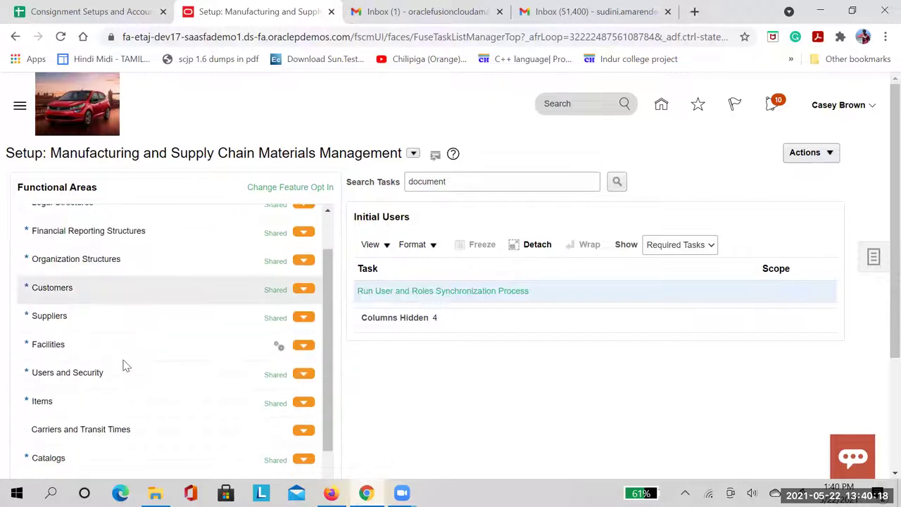
click(123, 357)
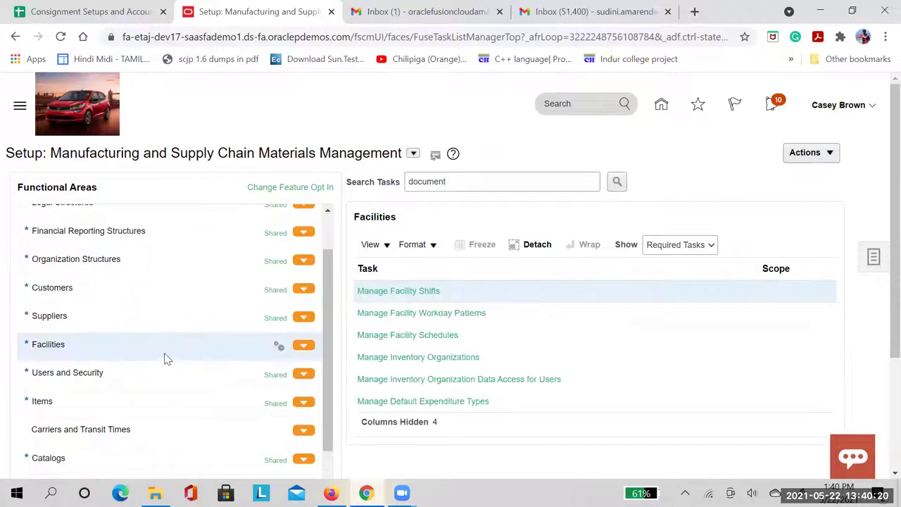
click(429, 357)
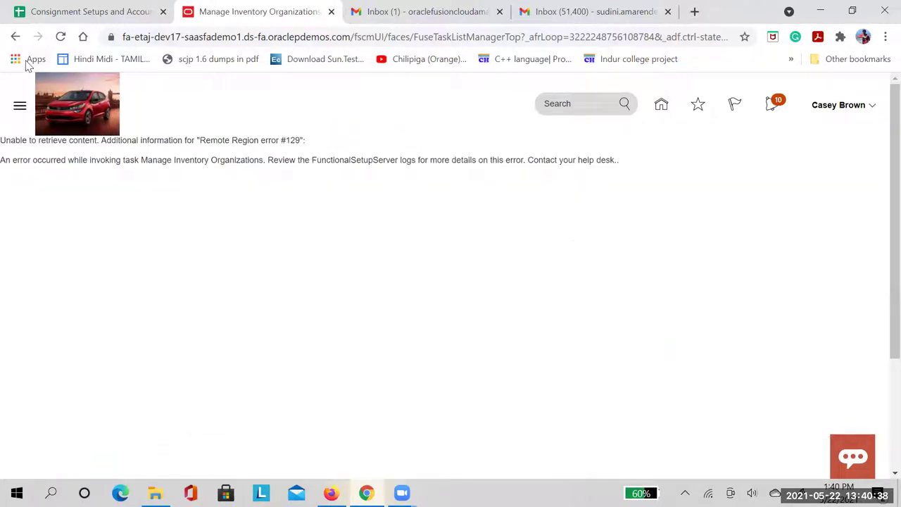
click(16, 37)
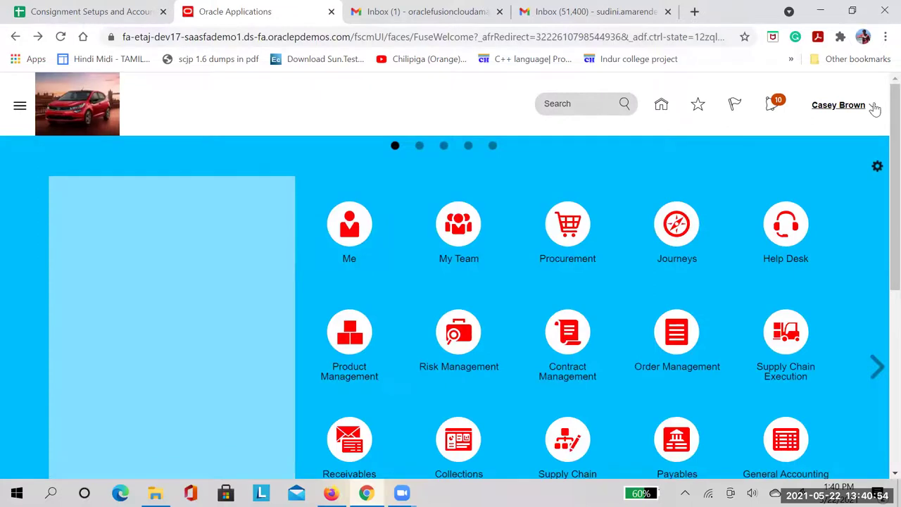
Step: Reopen Setup and Maintenance and switch the setup offering to Manufacturing and Supply Chain Materials Management
click(870, 109)
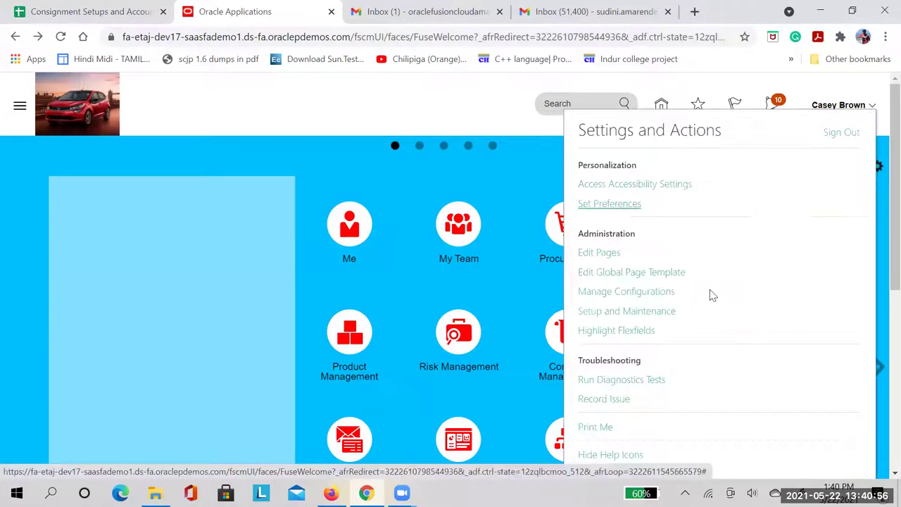
click(639, 311)
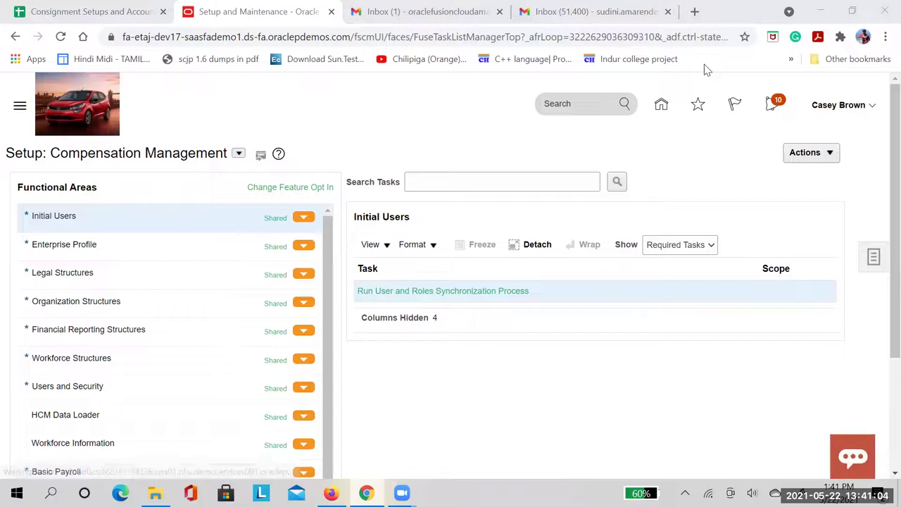
click(238, 154)
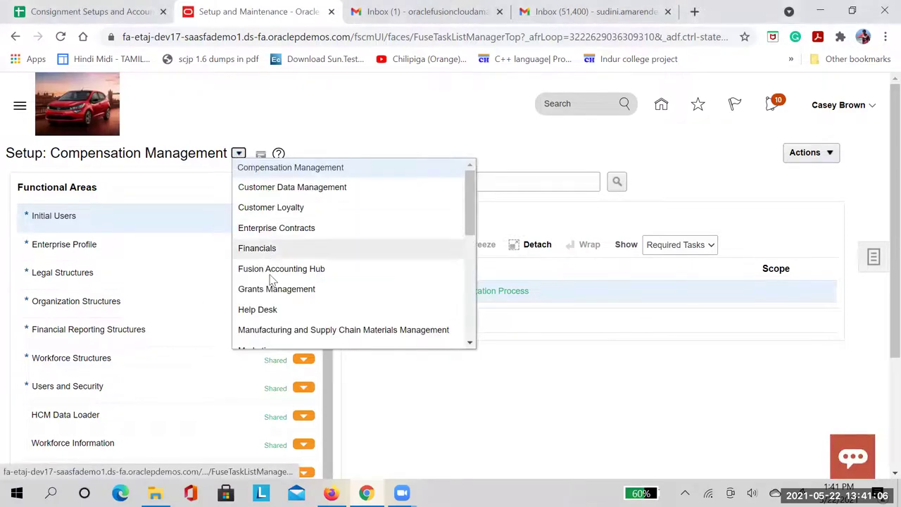
click(273, 331)
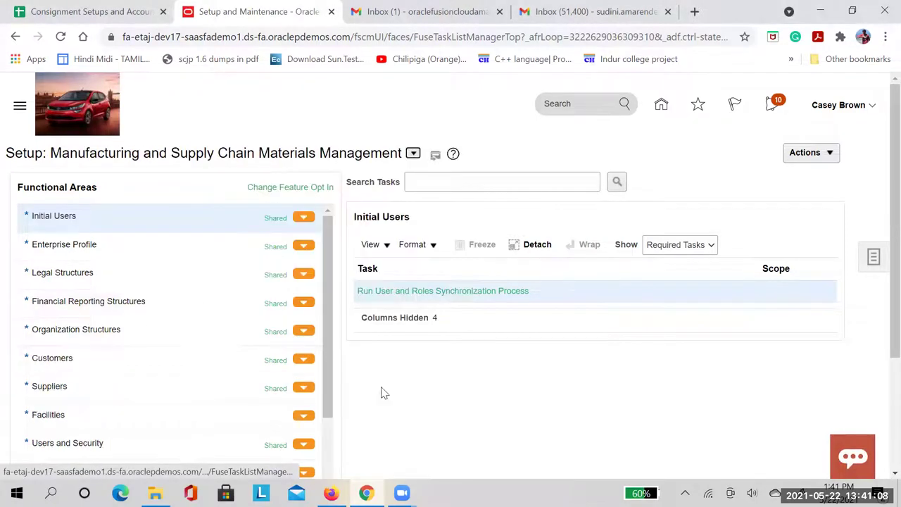
Step: Retry the Manage Inventory Organizations task in the Facilities functional area and leave the page
scroll(126, 335, down, 2)
click(90, 281)
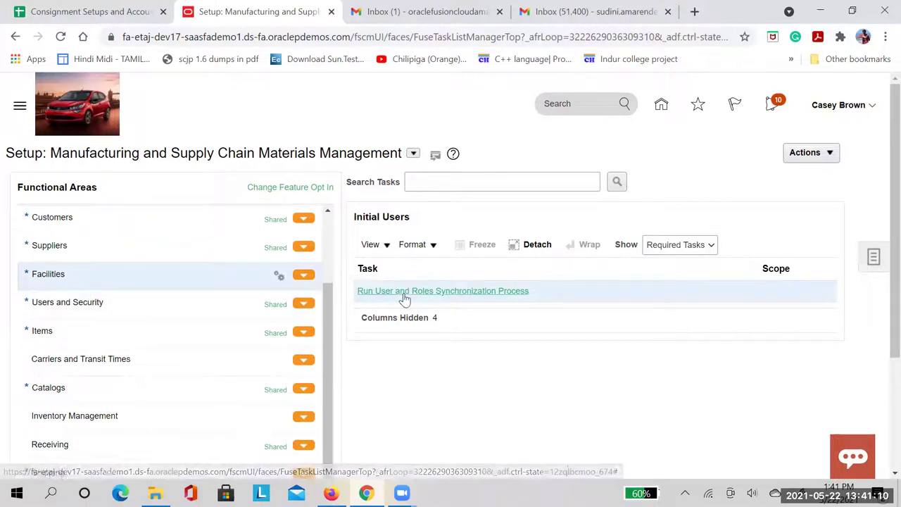
click(405, 358)
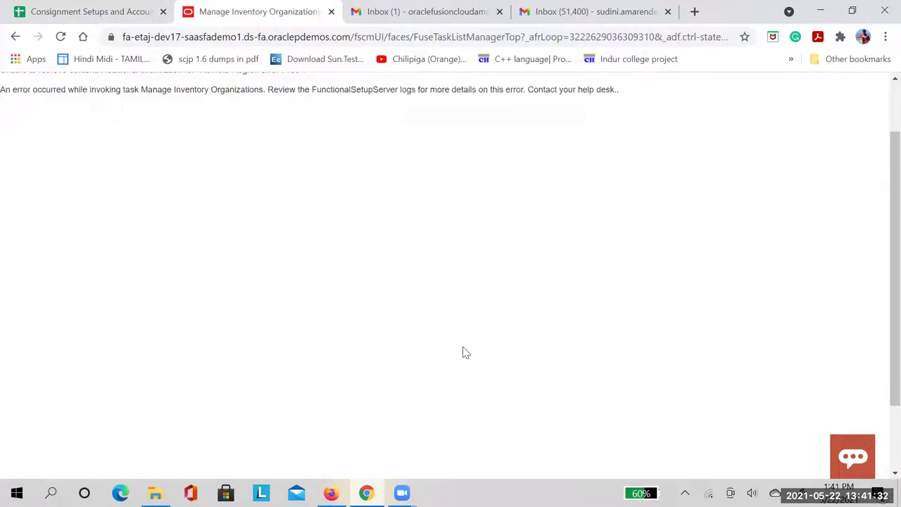
scroll(358, 300, up, 1)
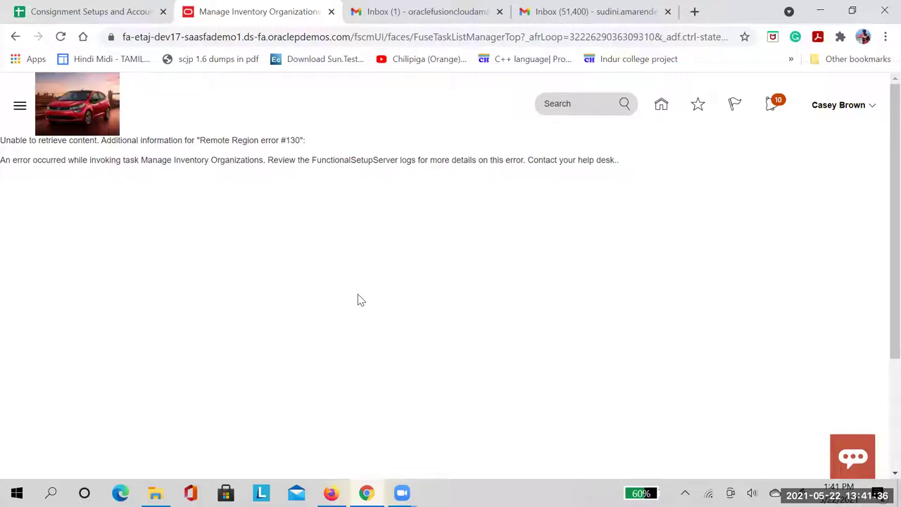
click(14, 36)
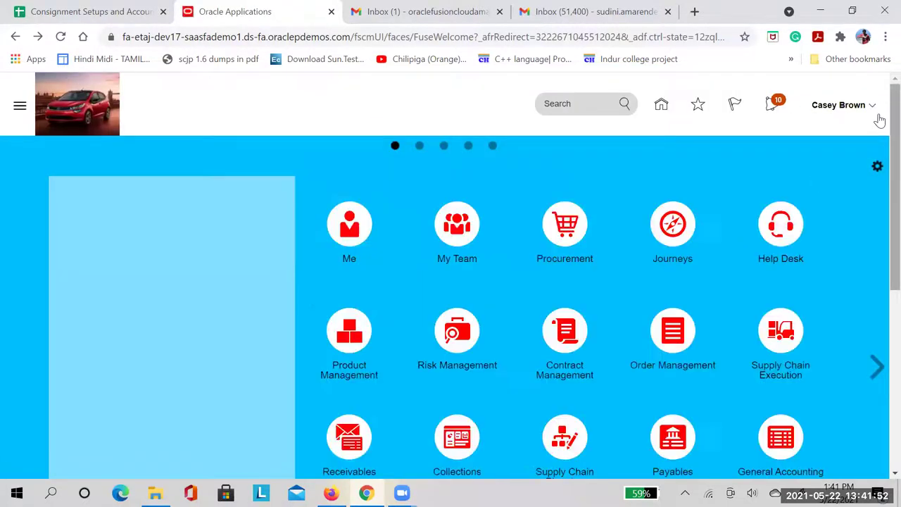
Step: Search the Setup and Maintenance tasks for "manage inven" and try to open Manage Inventory Organizations from the results
click(873, 107)
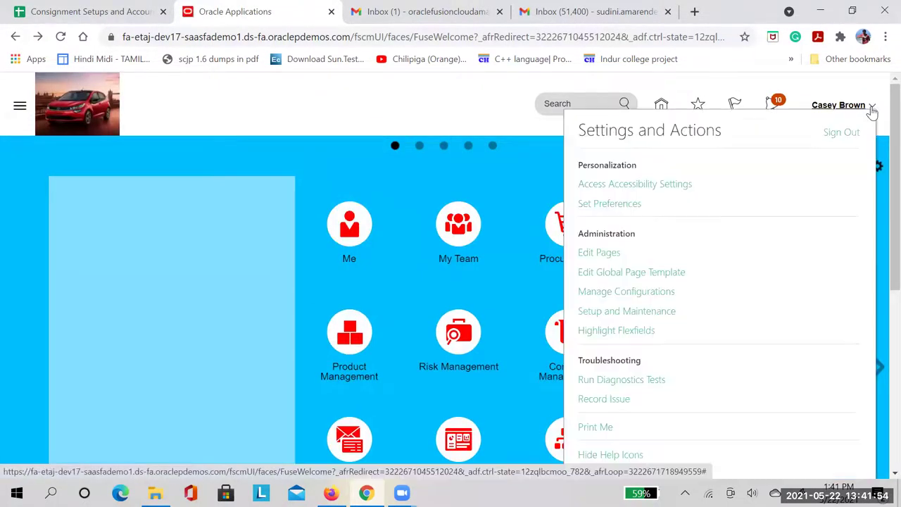
scroll(833, 115, down, 3)
scroll(648, 176, up, 1)
click(642, 172)
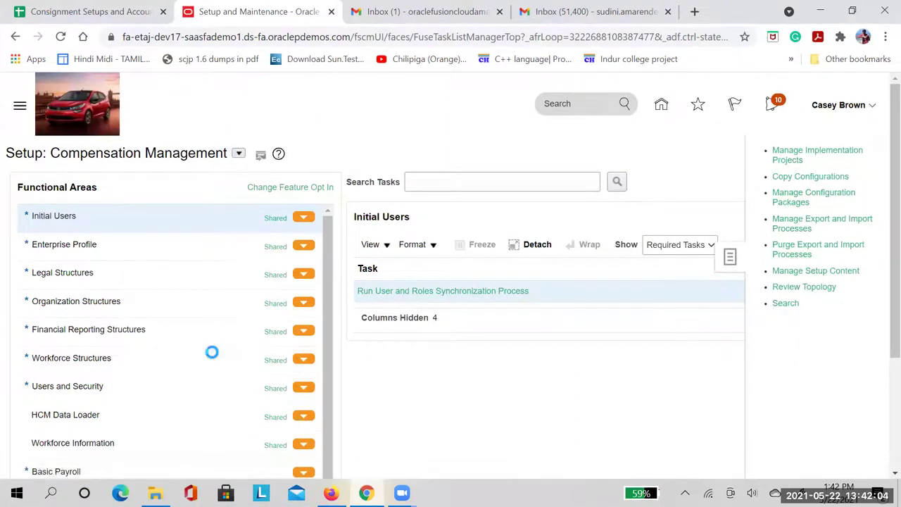
click(249, 179)
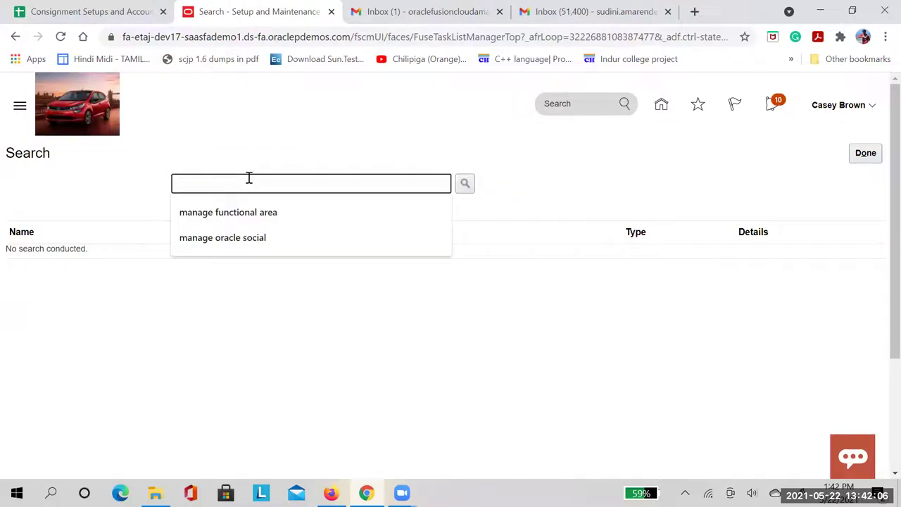
text(inven)
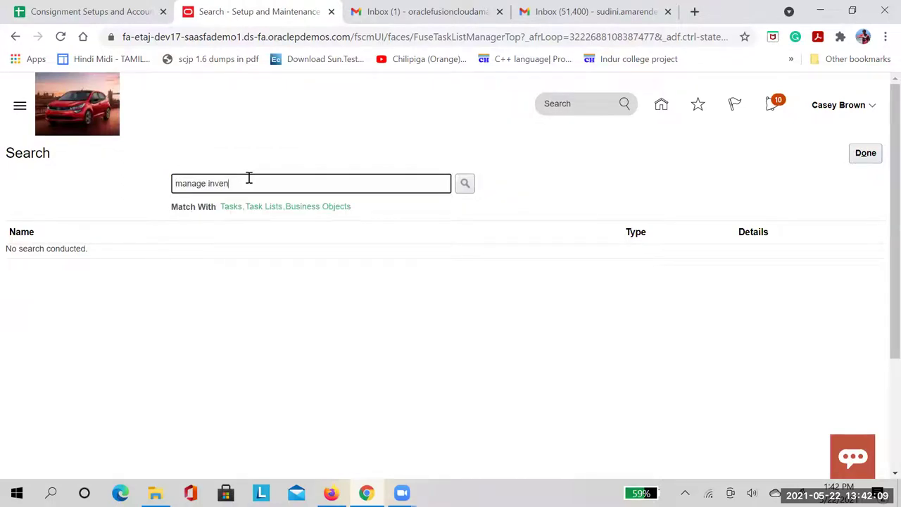
key(Return)
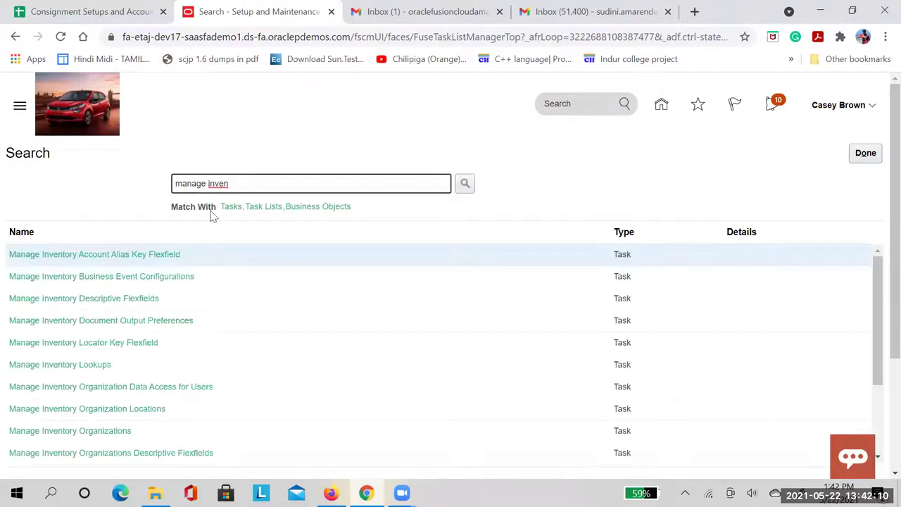
click(105, 430)
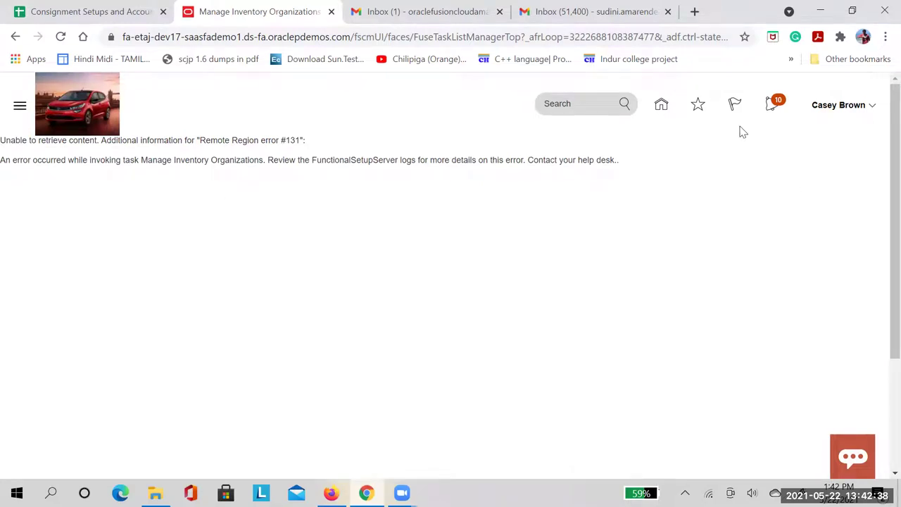
Step: Leave the Manage Inventory Organizations page for Setup and Maintenance
click(873, 110)
click(627, 312)
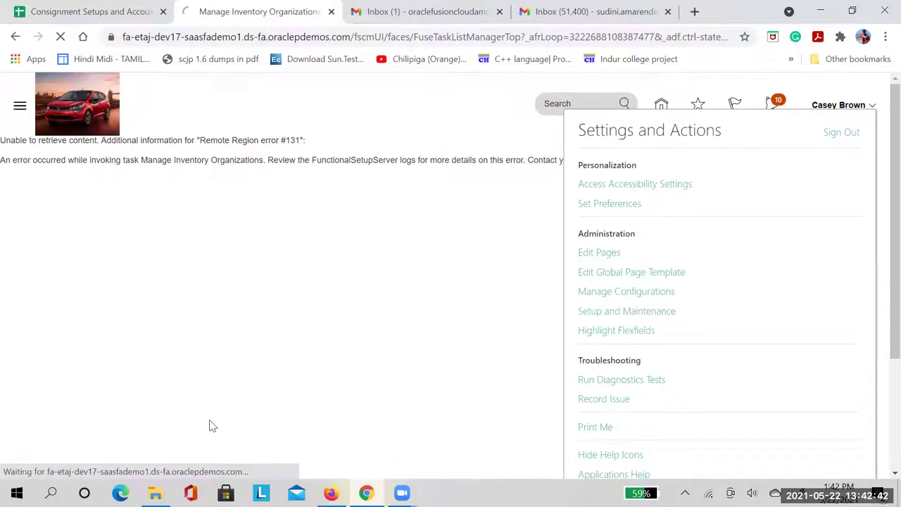
Step: Review the Inventory Organizations, Sub Inventories and Procurement Agent rows with their comments in the Consignment Setups and Accounting sheet
click(70, 12)
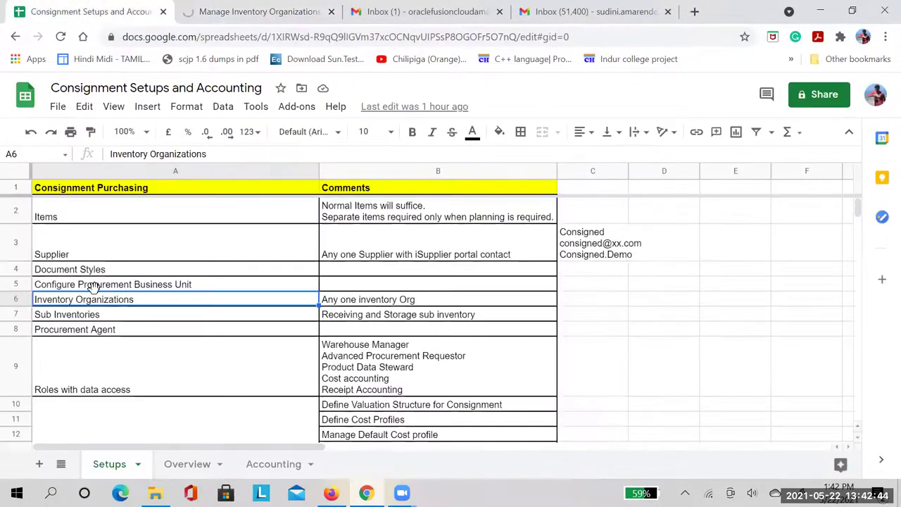
click(17, 300)
click(584, 302)
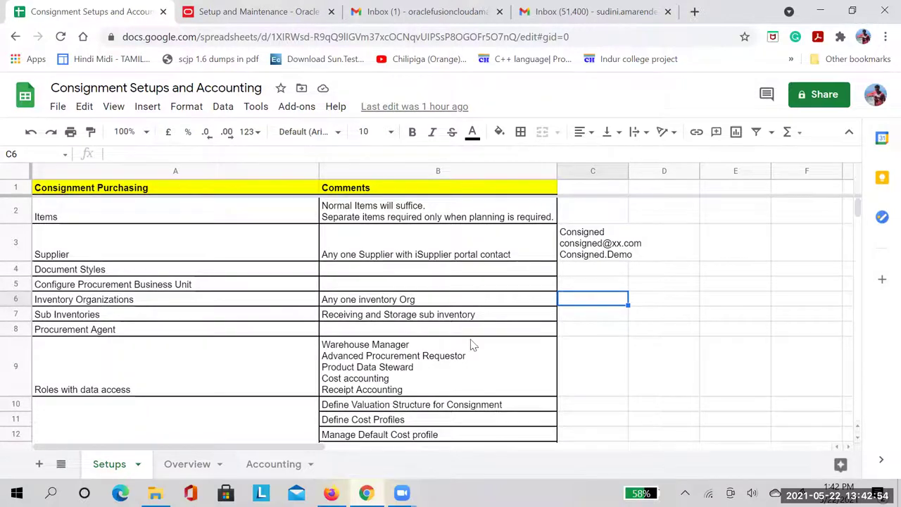
click(14, 314)
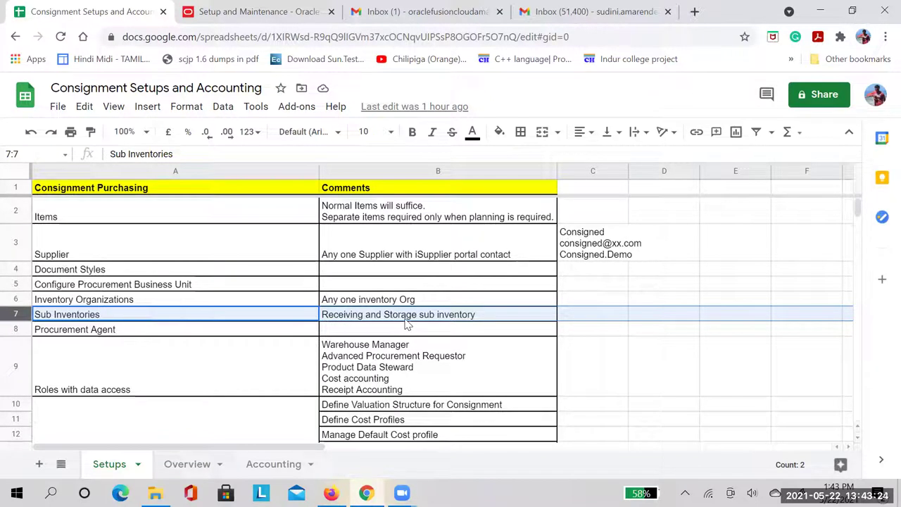
click(481, 321)
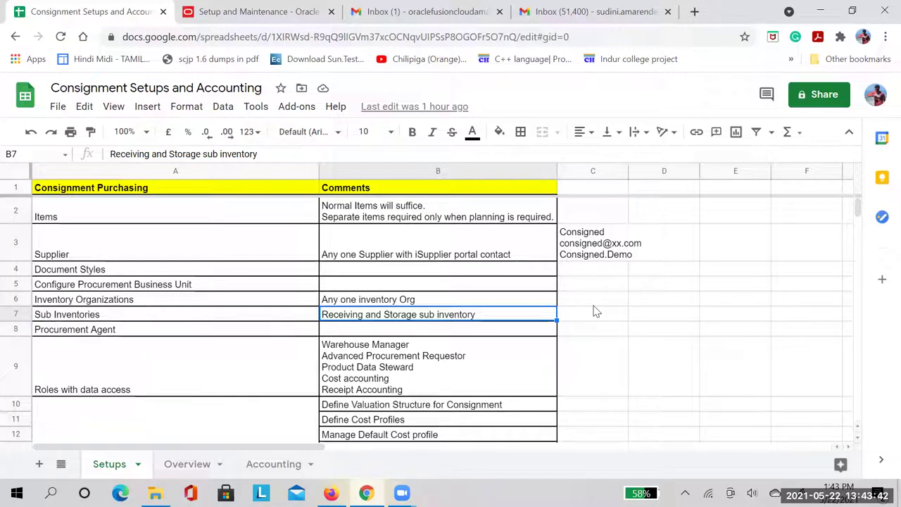
click(17, 329)
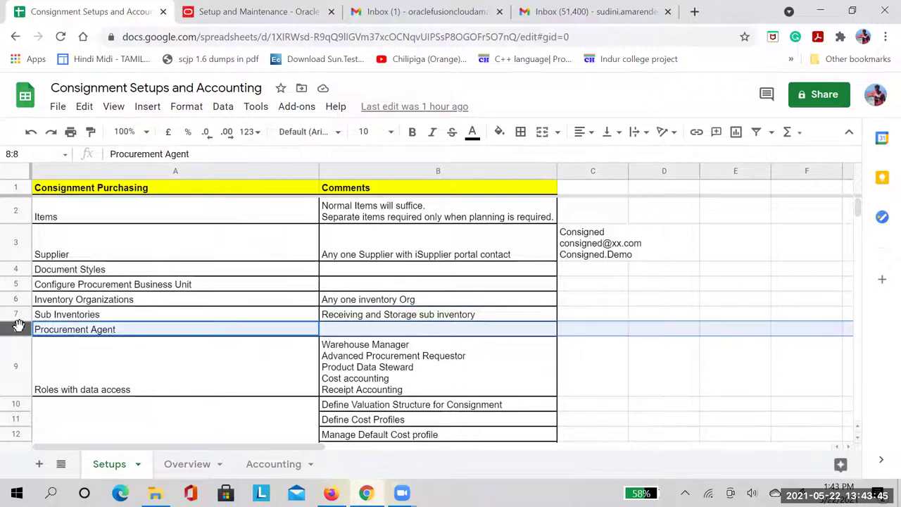
Step: Return to Oracle Setup and Maintenance and choose the Manufacturing and Supply Chain Materials Management offering
click(185, 13)
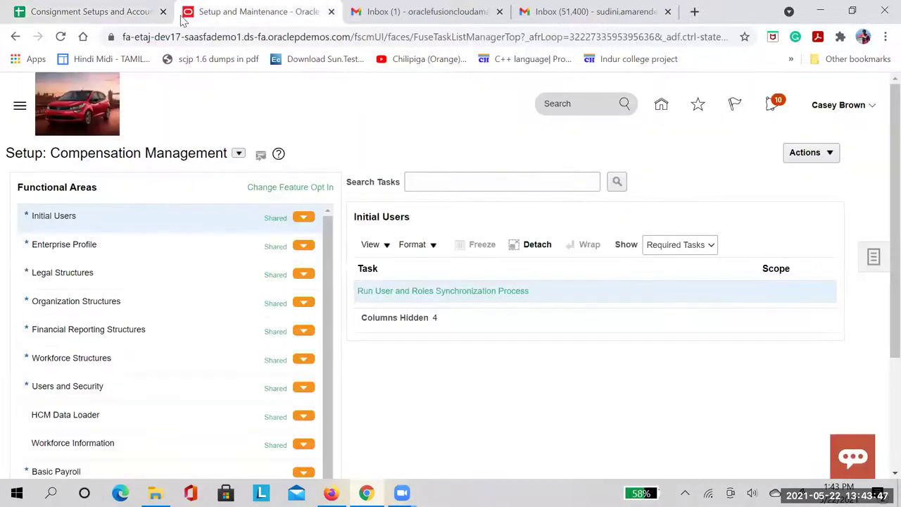
click(239, 153)
scroll(280, 285, down, 1)
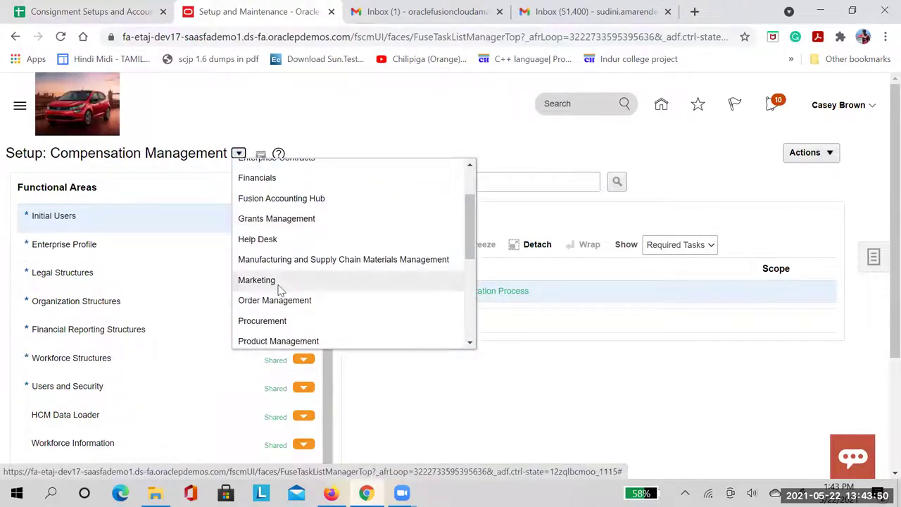
click(288, 262)
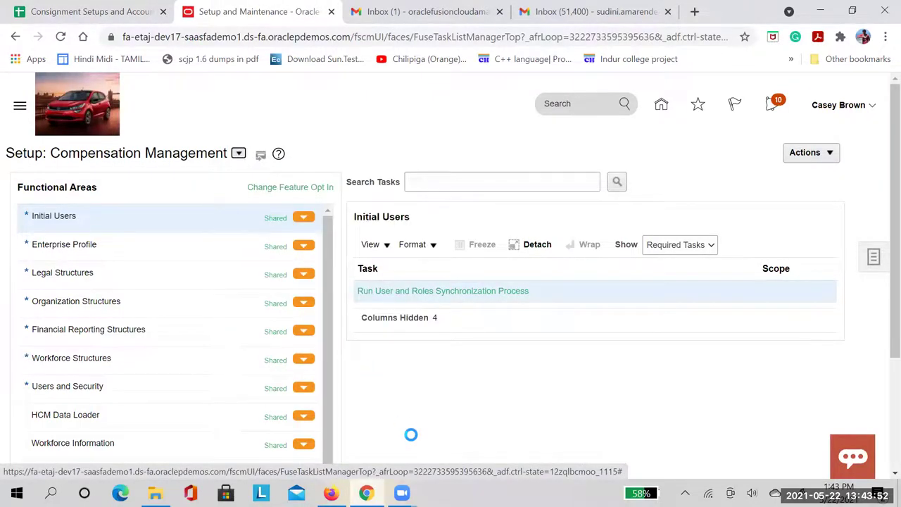
Step: Open the Manage Subinventories and Locators task from the Inventory Management functional area
scroll(151, 336, down, 2)
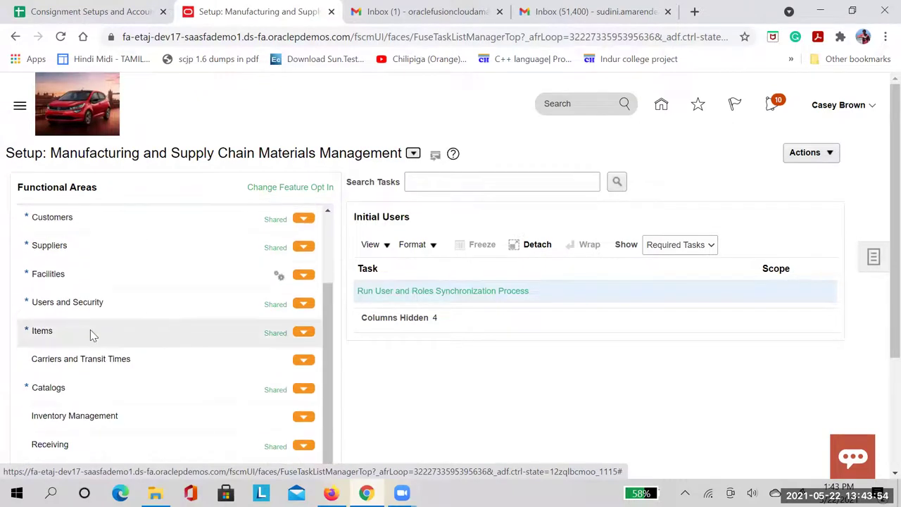
click(75, 420)
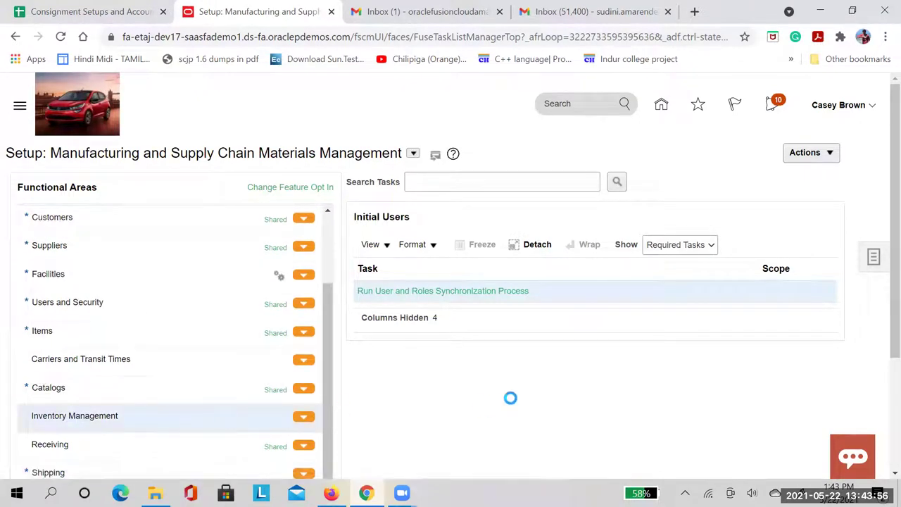
scroll(505, 394, down, 2)
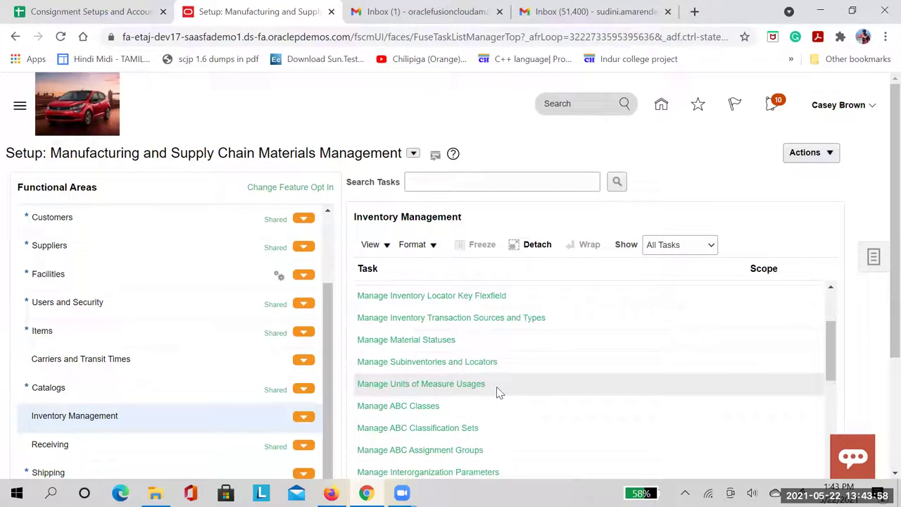
click(370, 363)
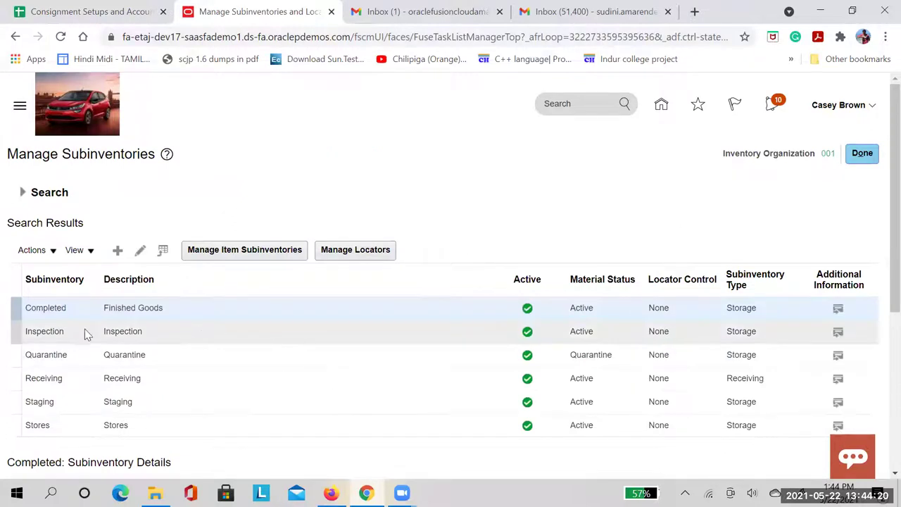
Step: Create a subinventory in inventory organization 001, entering Consigned as both its name and description
scroll(161, 372, down, 1)
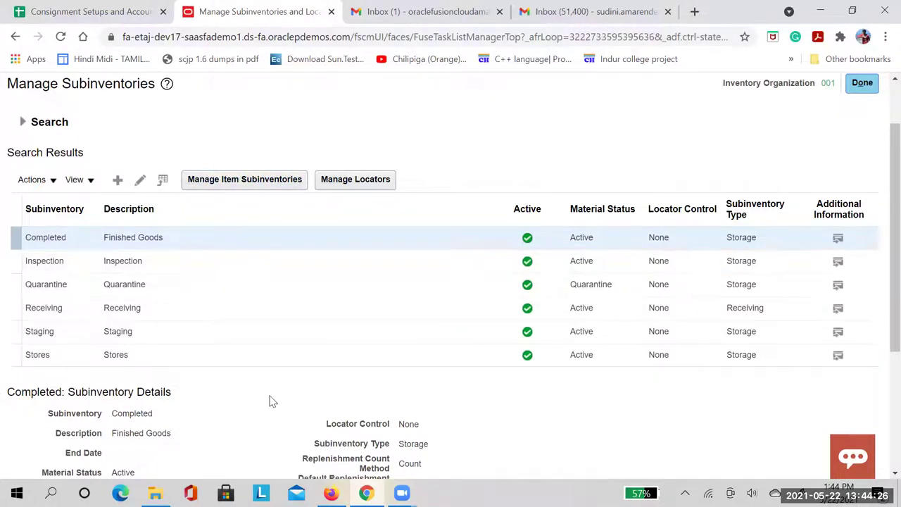
click(118, 180)
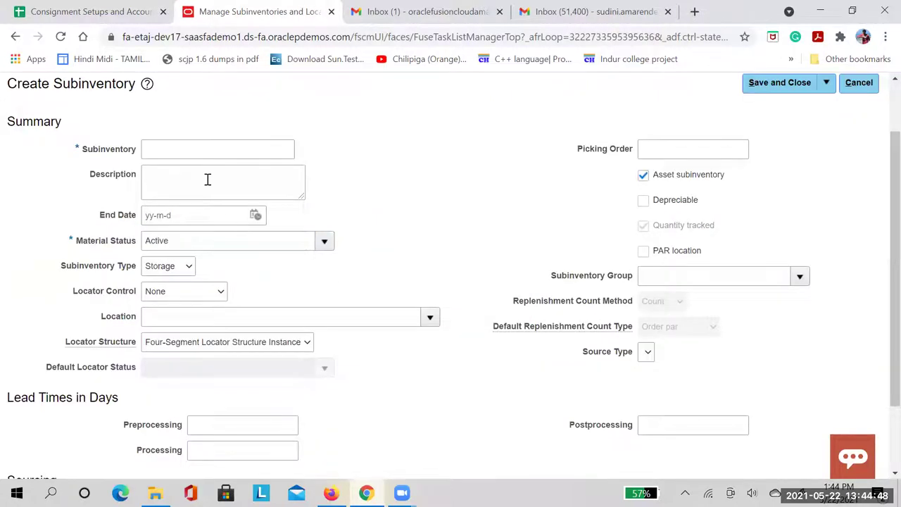
click(188, 149)
text(Consign)
key(Tab)
key(shift+Tab)
key(ctrl+c)
click(194, 188)
key(ctrl+v)
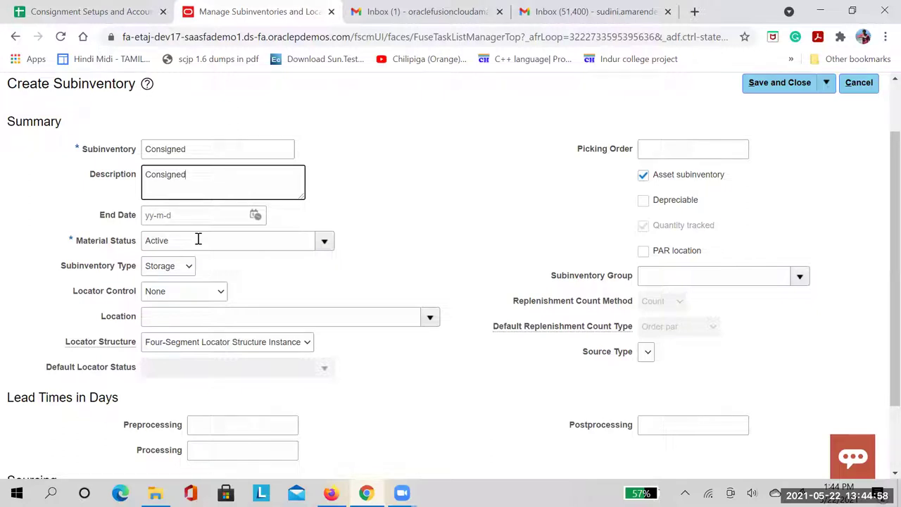
Step: Review the remaining fields of the Consigned subinventory, then save and close it
scroll(198, 240, down, 1)
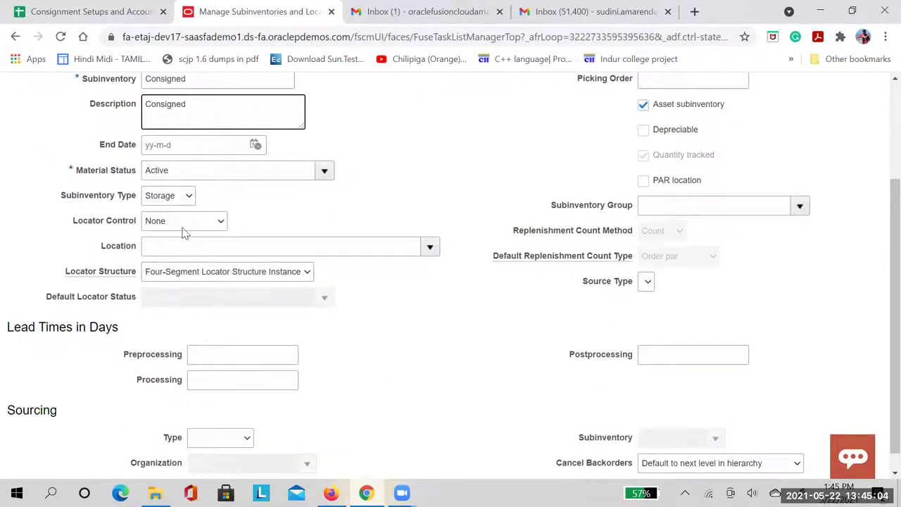
scroll(348, 313, down, 1)
scroll(366, 310, up, 3)
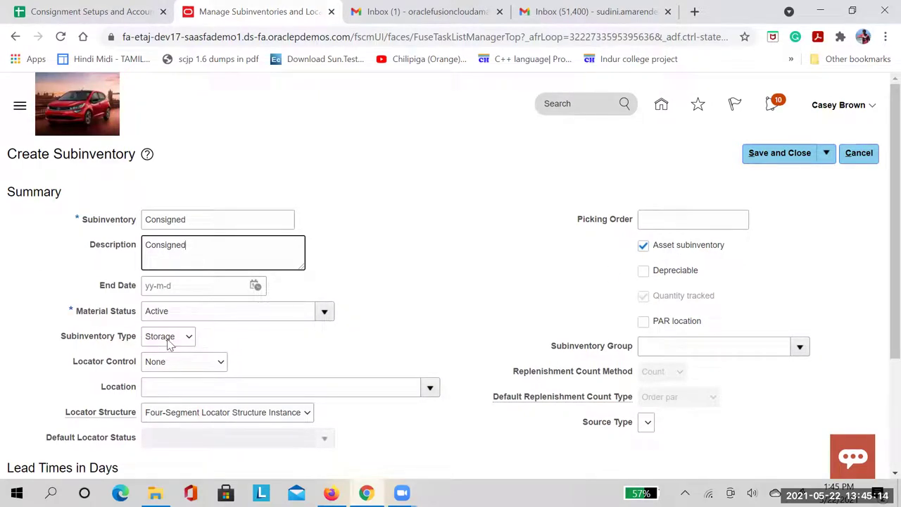
click(797, 164)
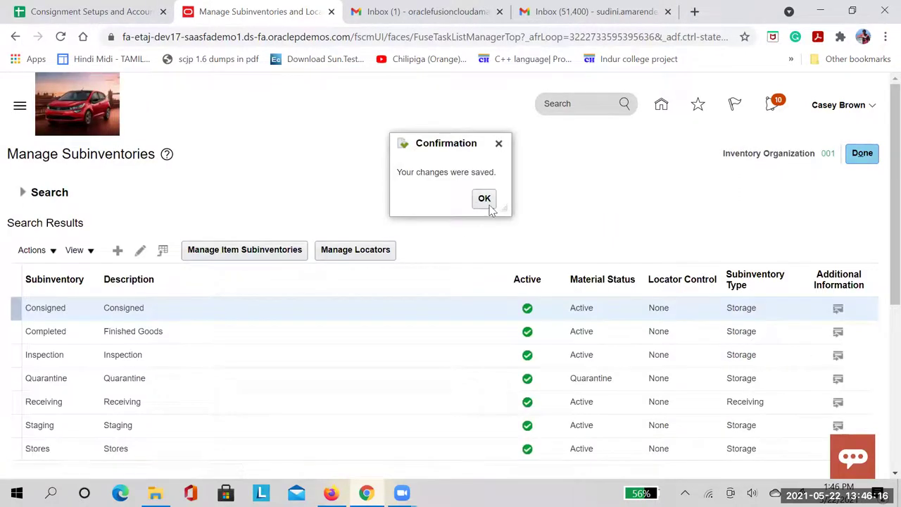
click(491, 203)
Step: Show the details of the Receiving subinventory and leave the Manage Subinventories page
scroll(491, 203, down, 2)
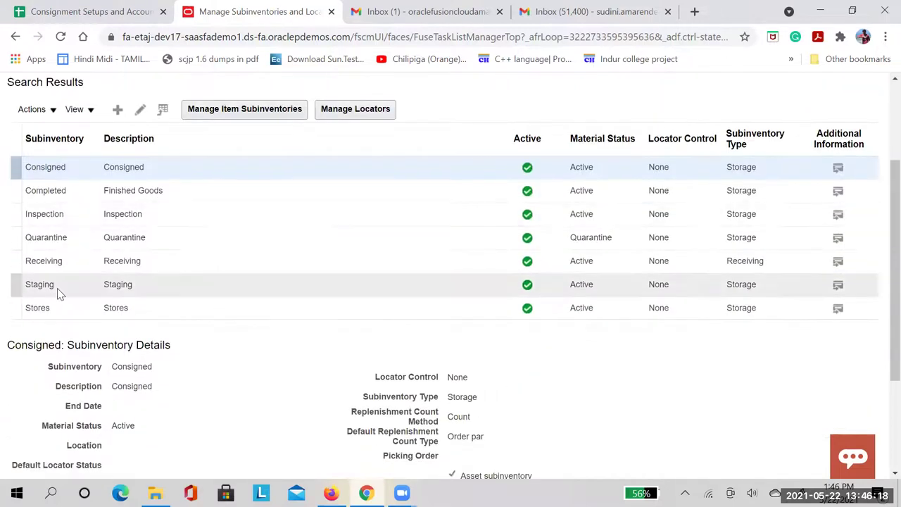
click(175, 262)
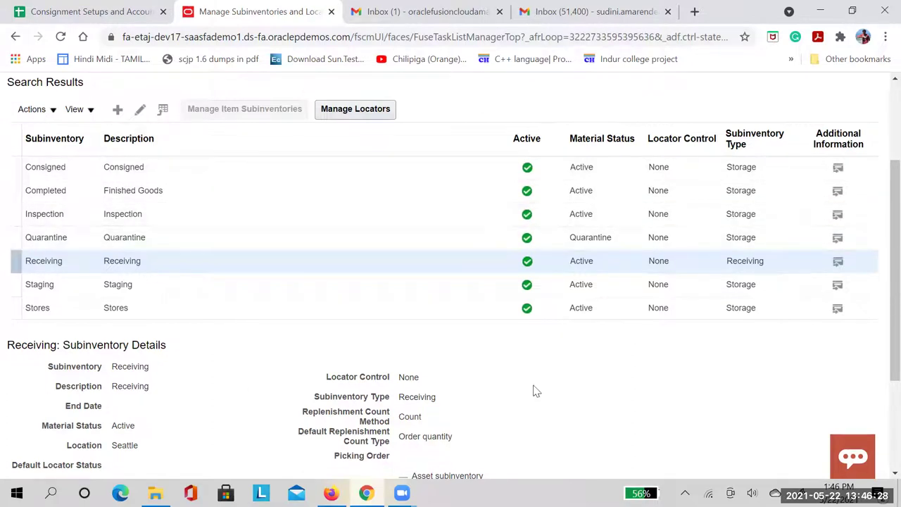
scroll(529, 376, up, 2)
click(860, 154)
Step: Switch the Setup and Maintenance page to the Procurement offering
click(141, 21)
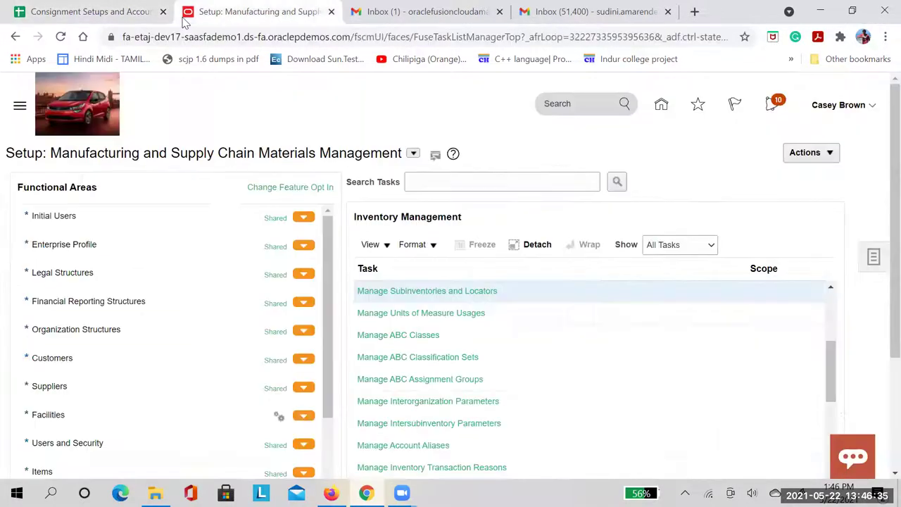
click(187, 22)
click(413, 153)
scroll(453, 310, down, 2)
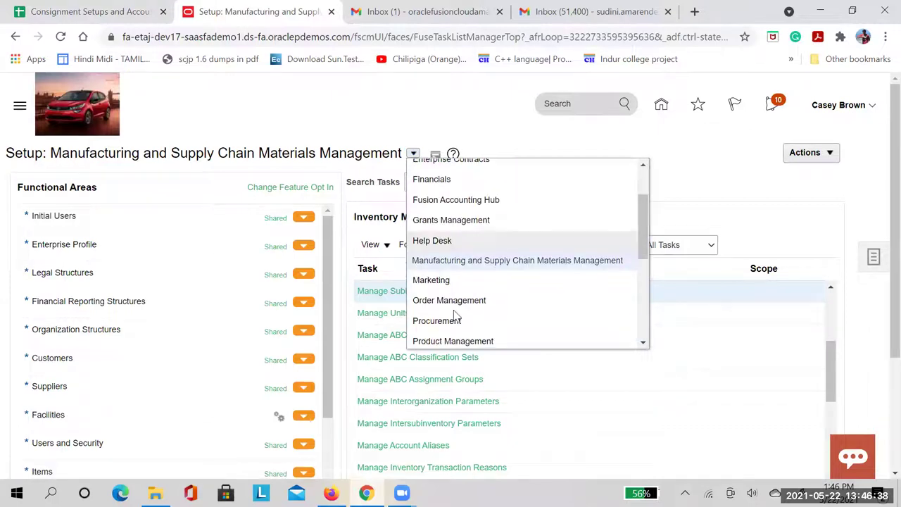
click(444, 324)
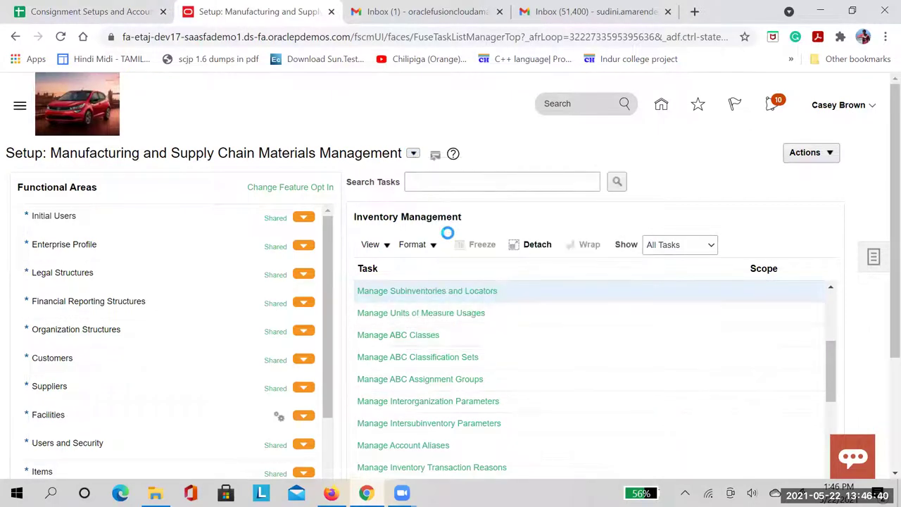
Step: Search the setup tasks for "procurement age" and open Manage Procurement Agents from the Procurement Foundation functional area
click(447, 183)
text(procurement)
key(Return)
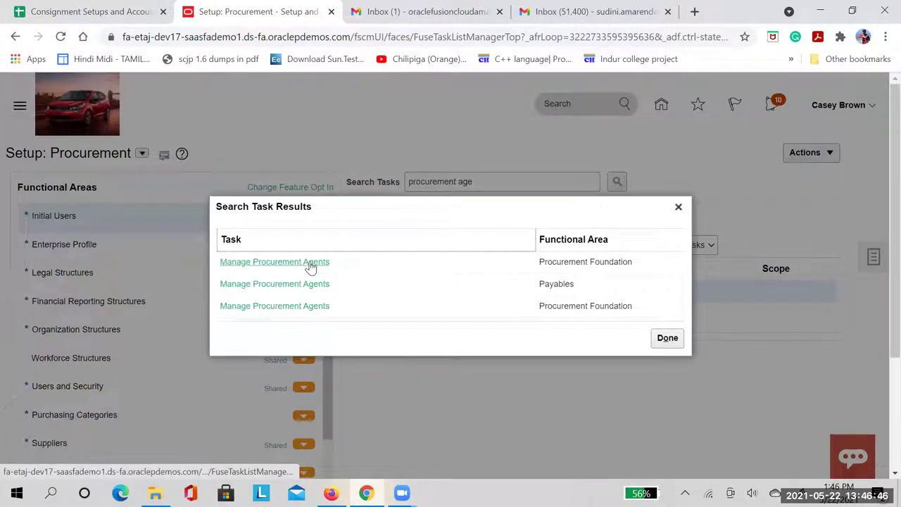
click(326, 262)
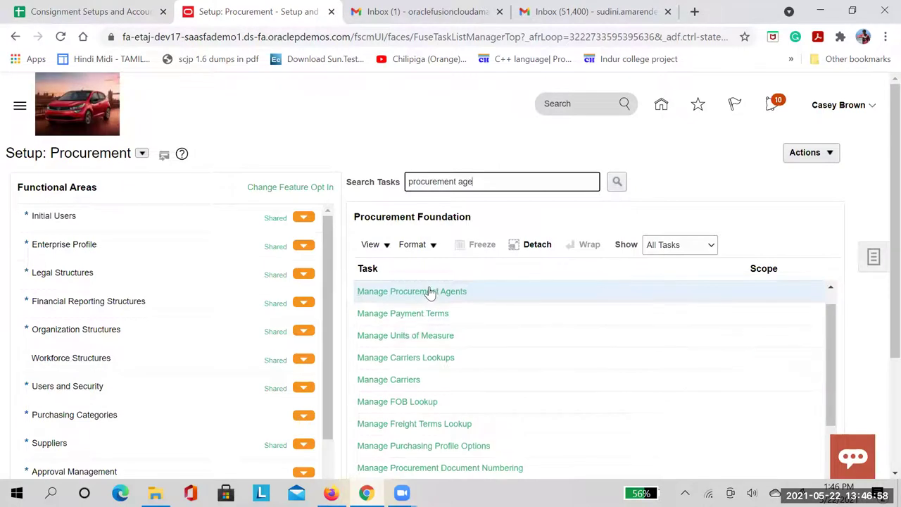
click(430, 292)
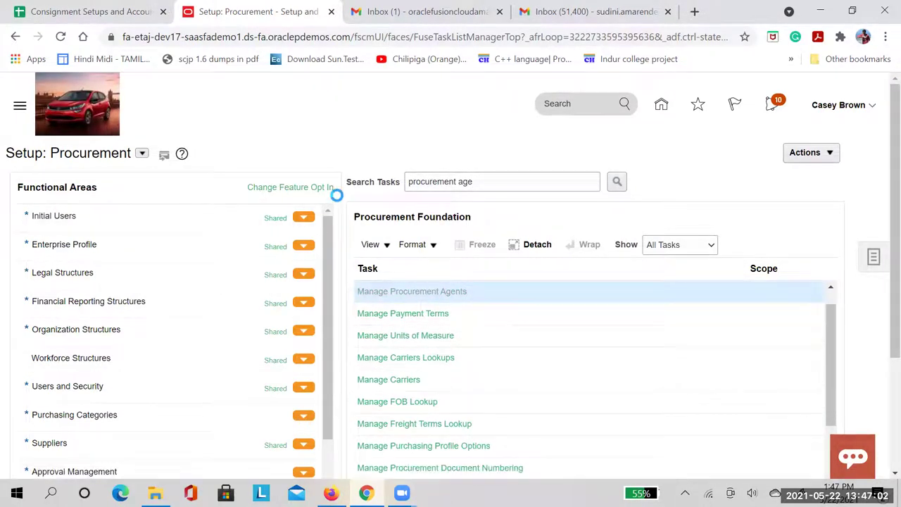
Step: Open the signed-in user's procurement agent record for US1 Business Unit for editing
scroll(213, 304, down, 2)
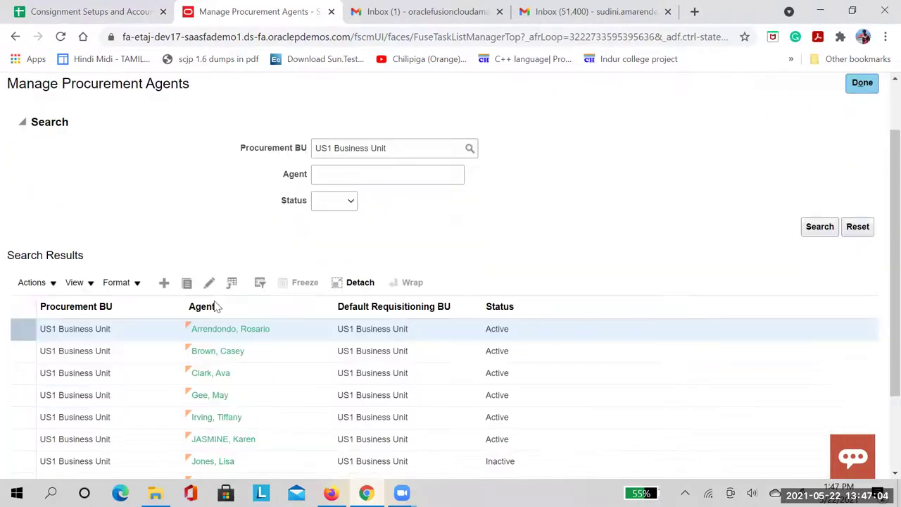
click(268, 354)
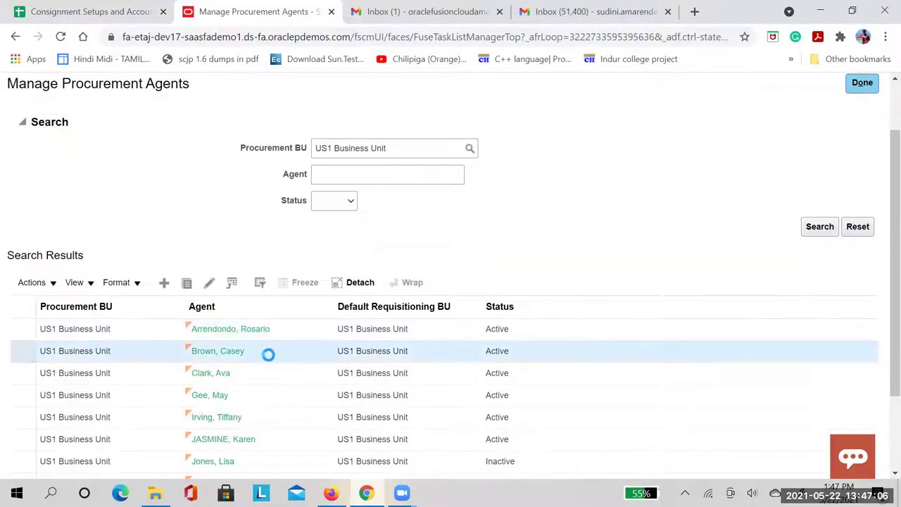
click(211, 287)
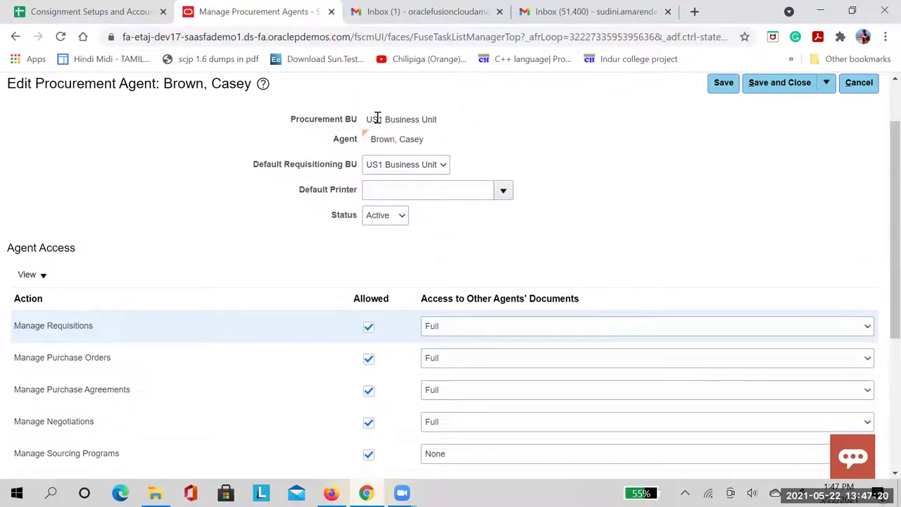
Step: Review the allowed actions and document access levels under Agent Access, then save and close the agent record
scroll(591, 183, down, 1)
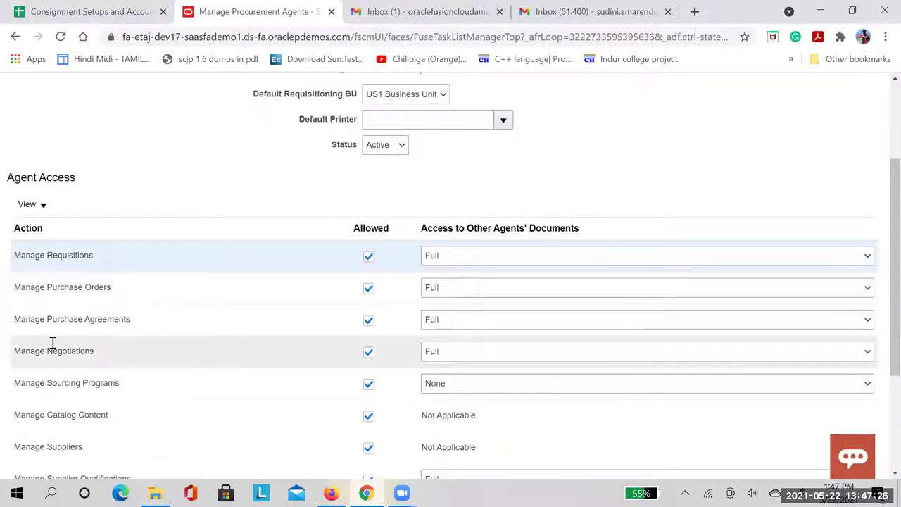
scroll(336, 329, down, 1)
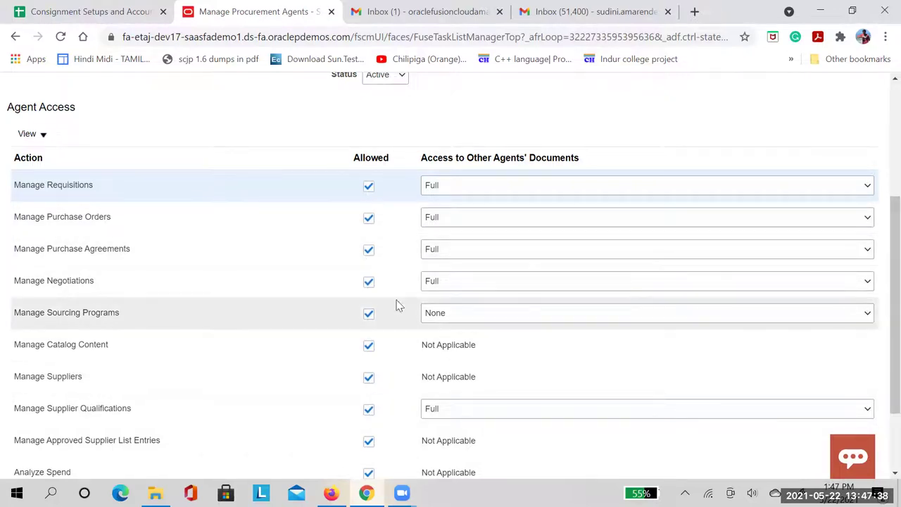
scroll(759, 198, up, 3)
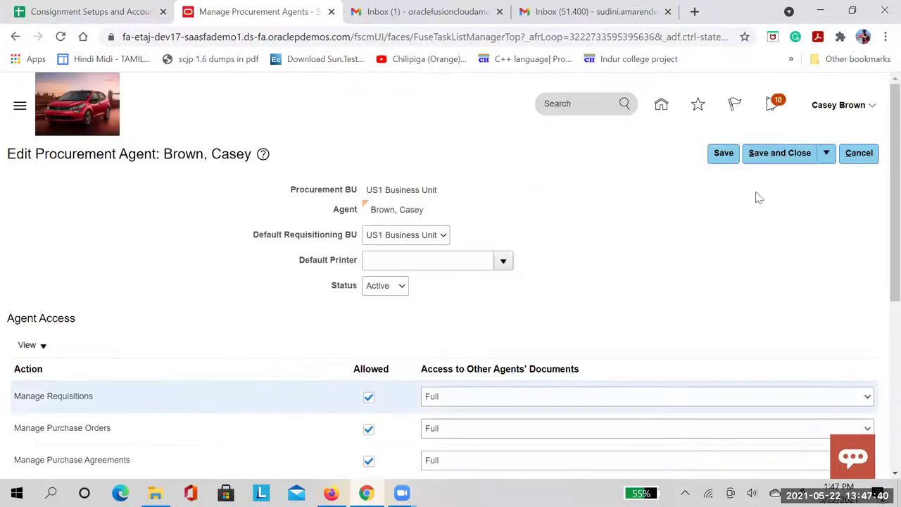
click(792, 153)
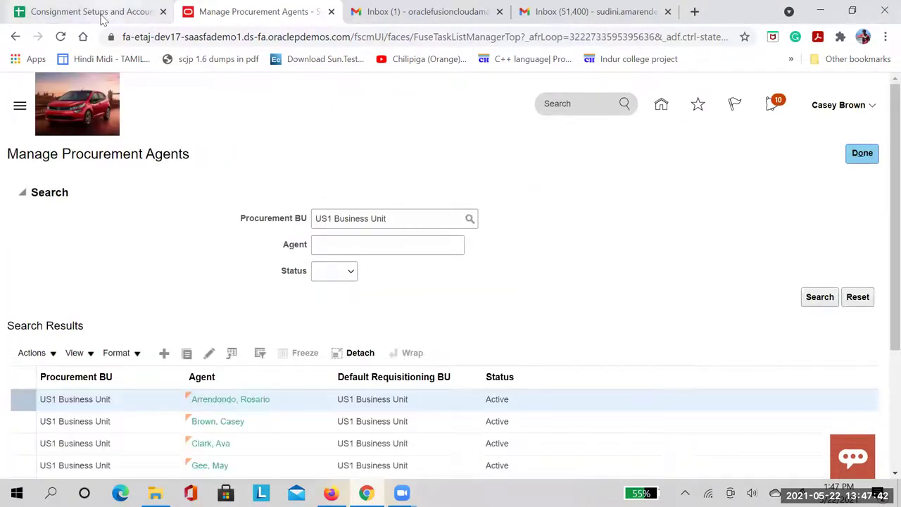
Step: Switch to the Consignment Setups and Accounting sheet and review the Roles with data access row with its comments
click(101, 15)
scroll(131, 397, down, 2)
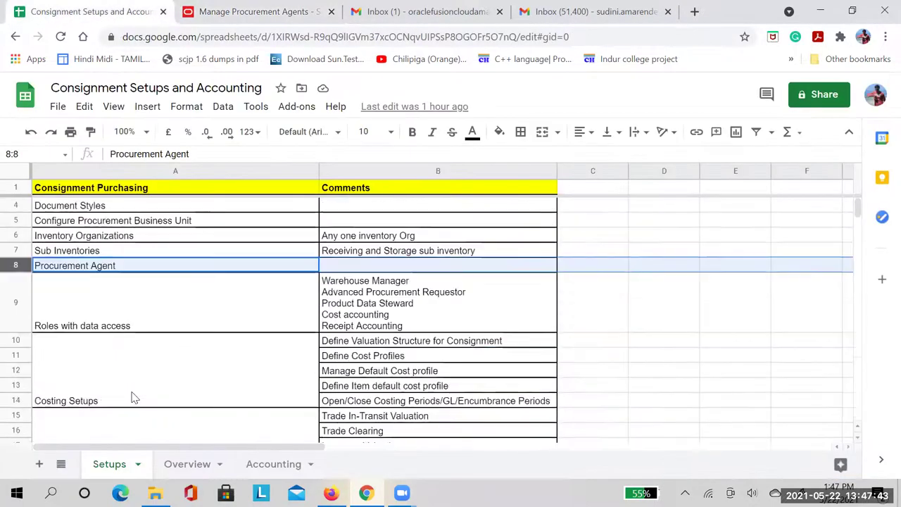
click(73, 321)
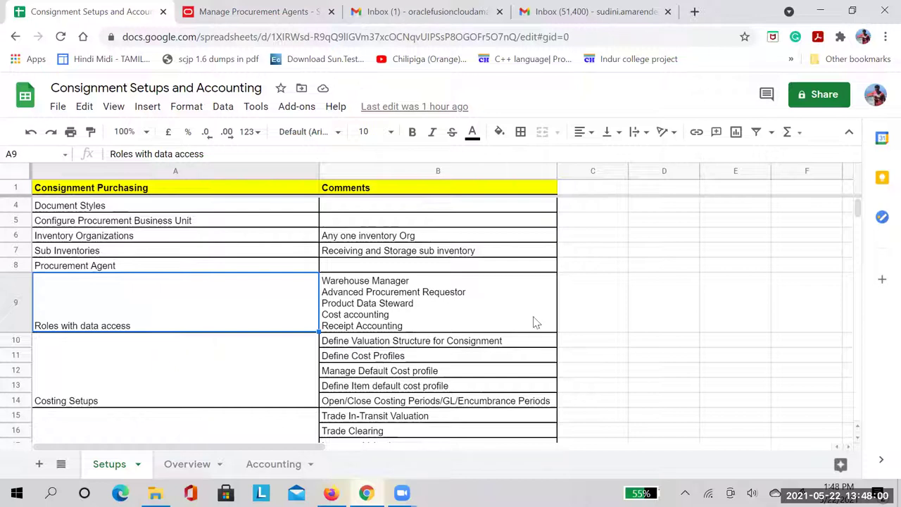
Step: Return to Oracle Fusion, leave Manage Procurement Agents and open the Users page of the Security Console from the favorites
click(180, 20)
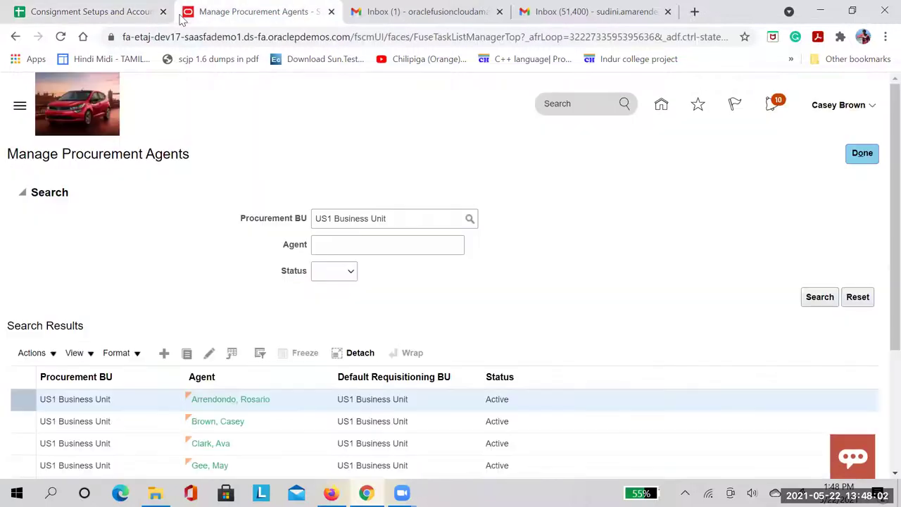
click(855, 155)
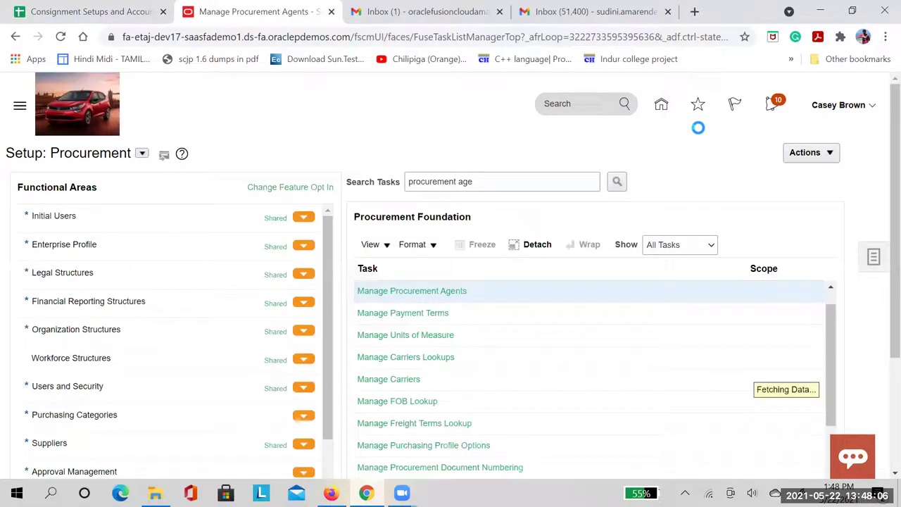
click(699, 107)
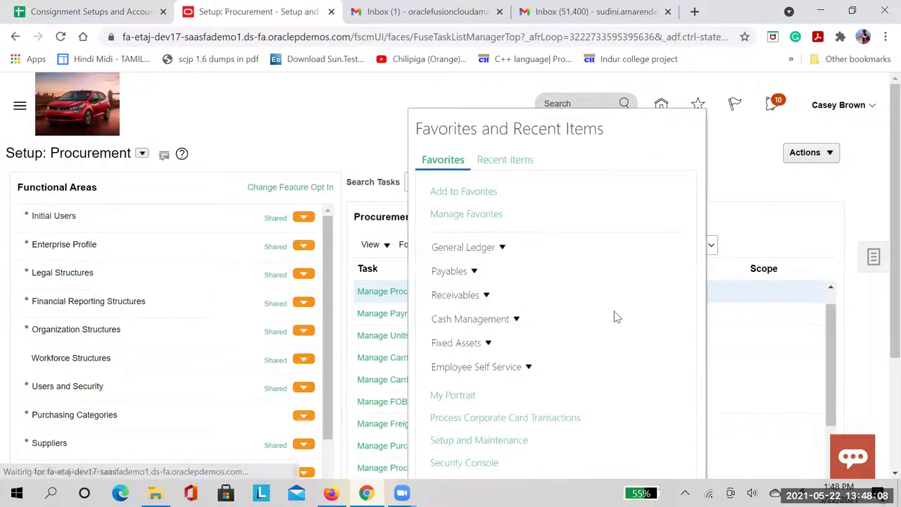
scroll(615, 317, down, 2)
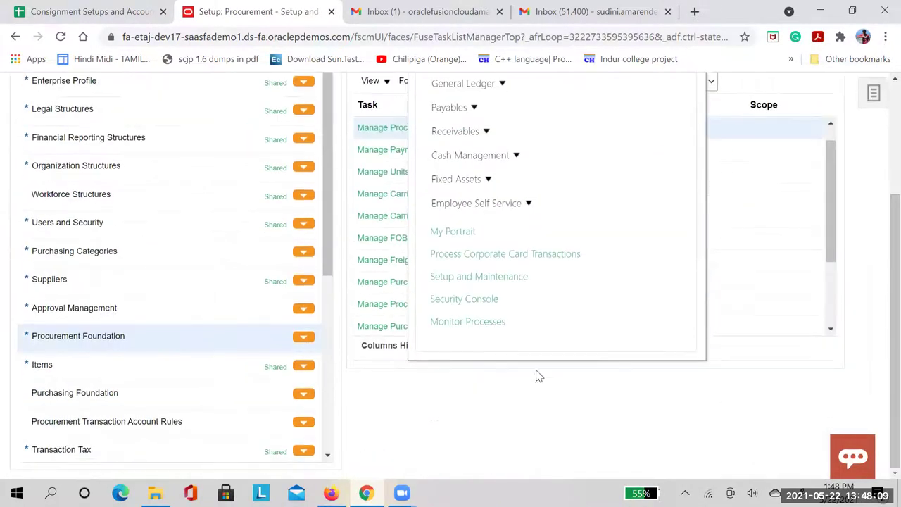
click(78, 37)
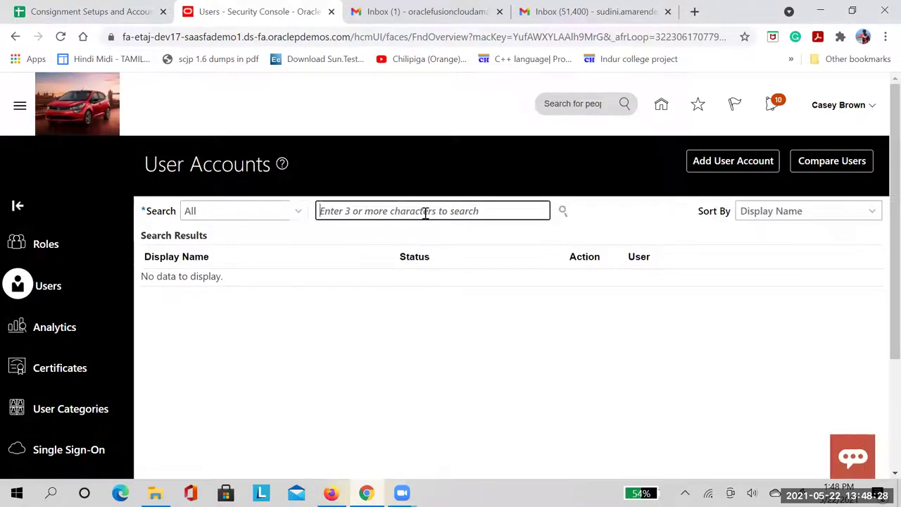
Step: Search the user accounts by the signed-in user's first name and open that user's account
text(casey)
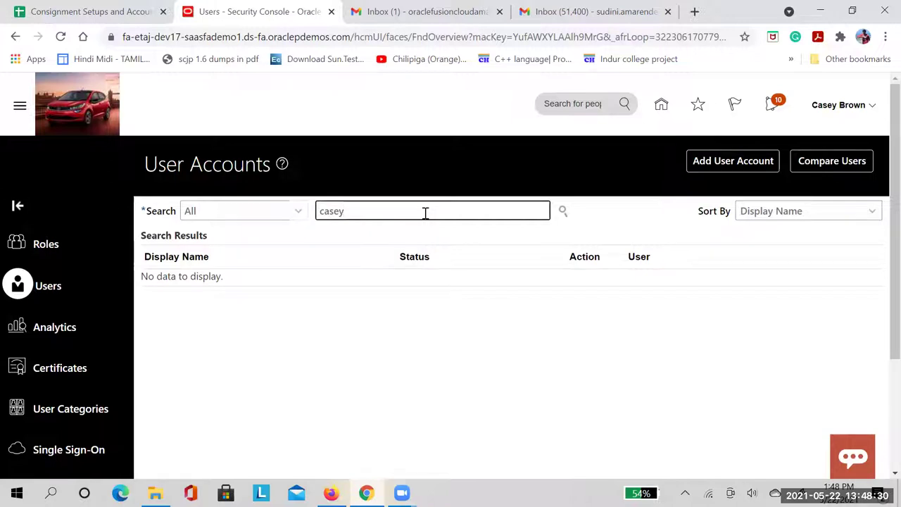
key(Return)
click(177, 397)
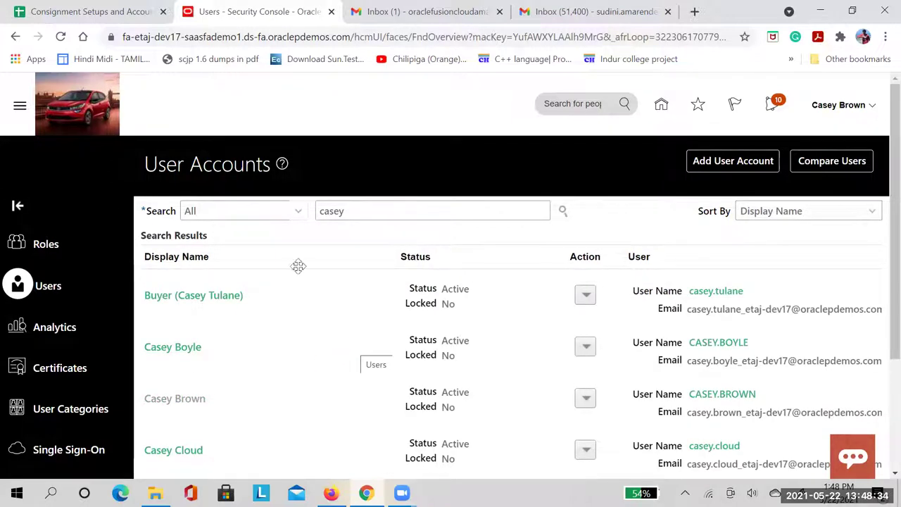
Step: Review the required roles in the sheet and the roles assigned to the user account, then open the account for editing
click(97, 11)
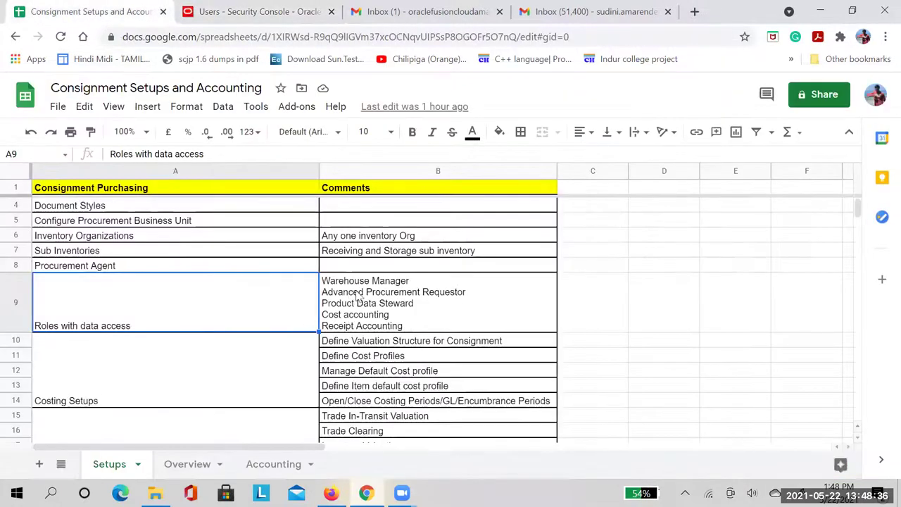
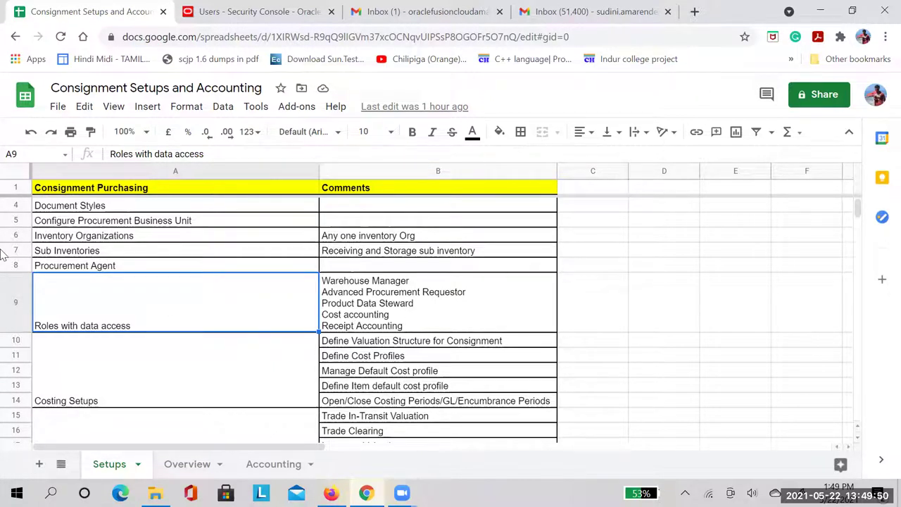
click(184, 11)
scroll(344, 318, down, 3)
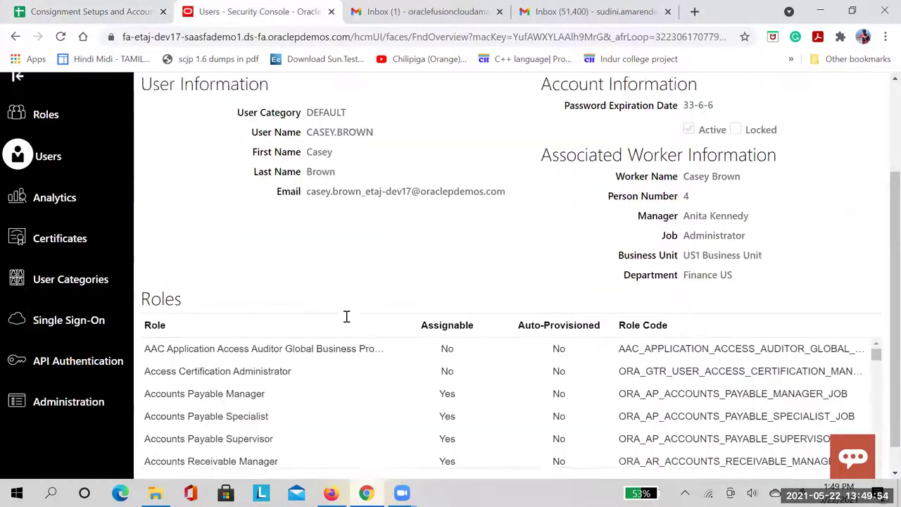
scroll(422, 395, down, 3)
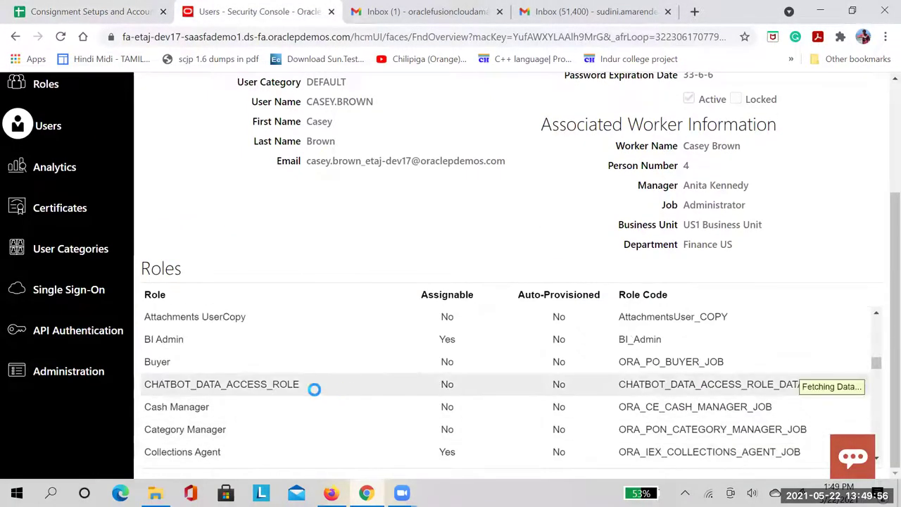
scroll(314, 390, up, 5)
click(765, 165)
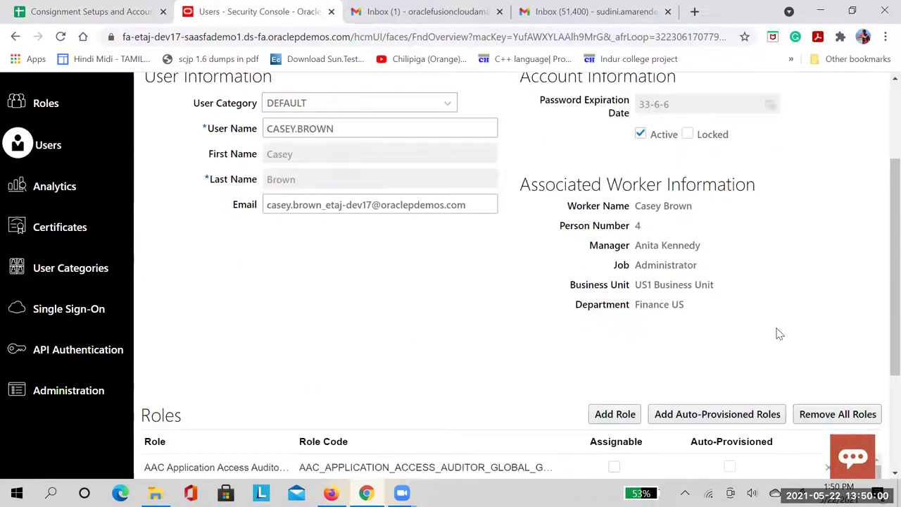
Step: Search the roles available for the user account for Cost Accountant and close the search without adding a membership
scroll(774, 336, down, 2)
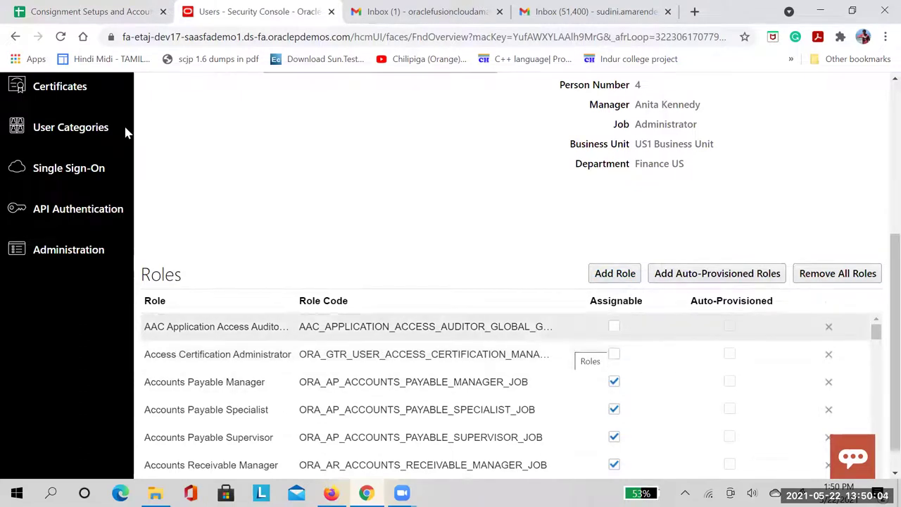
click(614, 273)
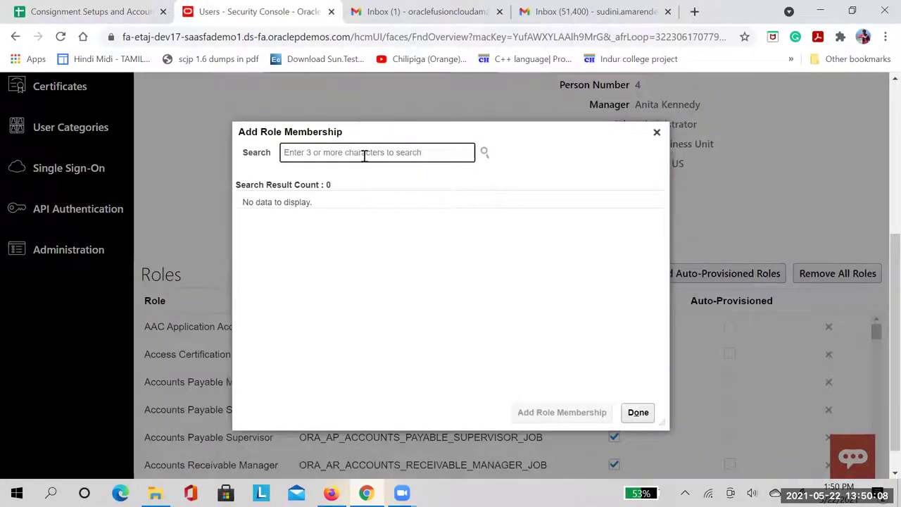
text(cost acc)
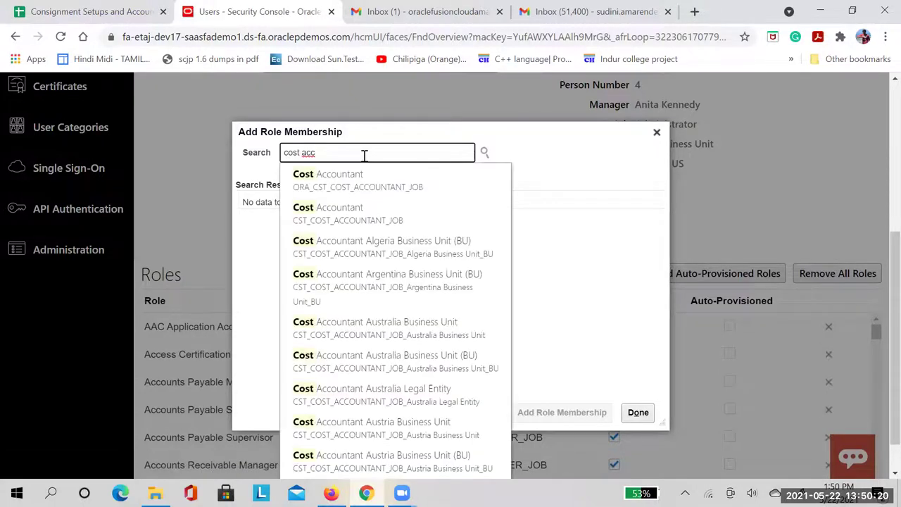
click(361, 178)
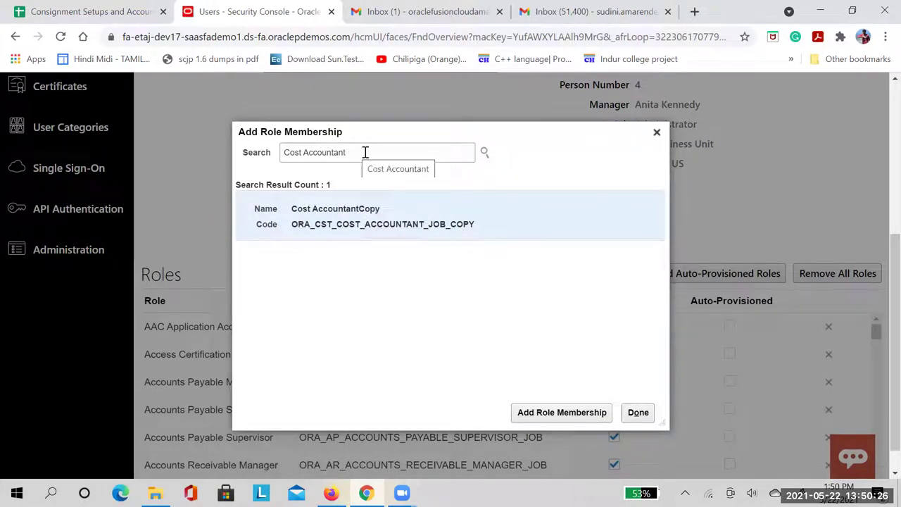
click(638, 416)
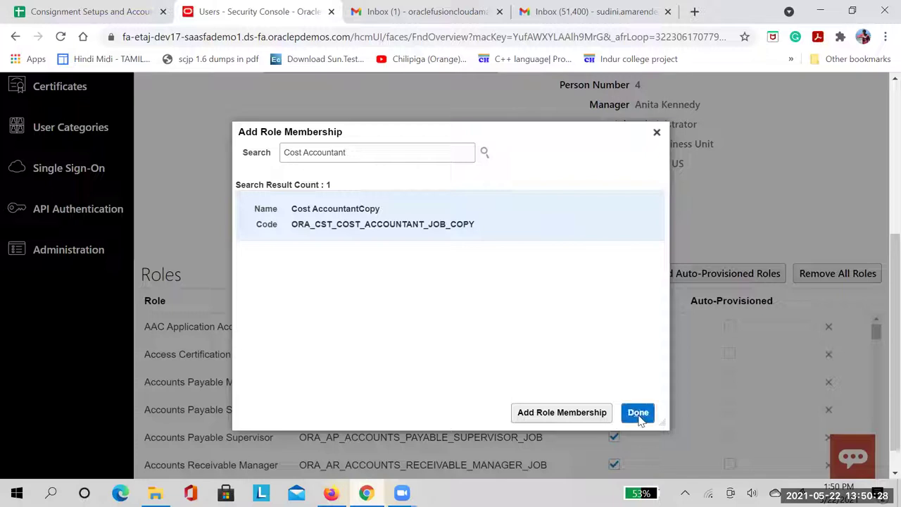
Step: Locate the Cost Accountant role in the user's assigned roles and cancel editing the account
scroll(643, 352, down, 5)
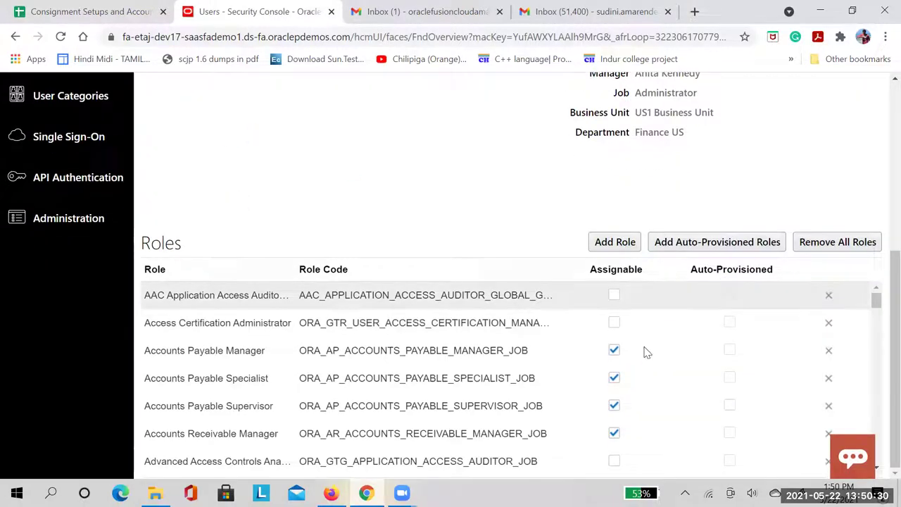
scroll(239, 388, down, 3)
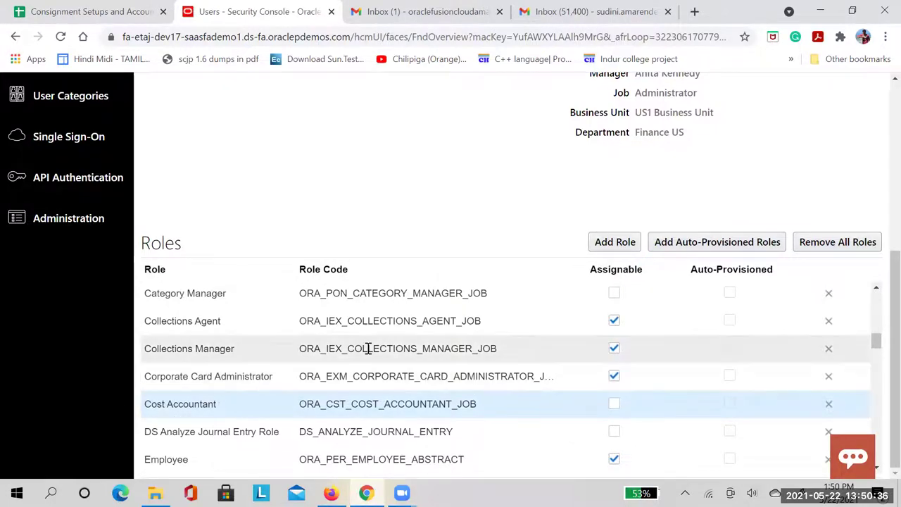
scroll(507, 249, up, 5)
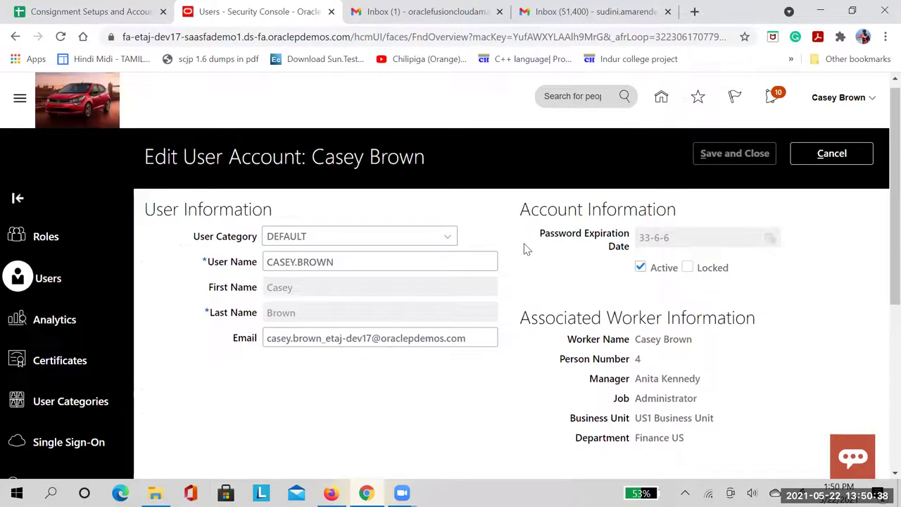
click(819, 169)
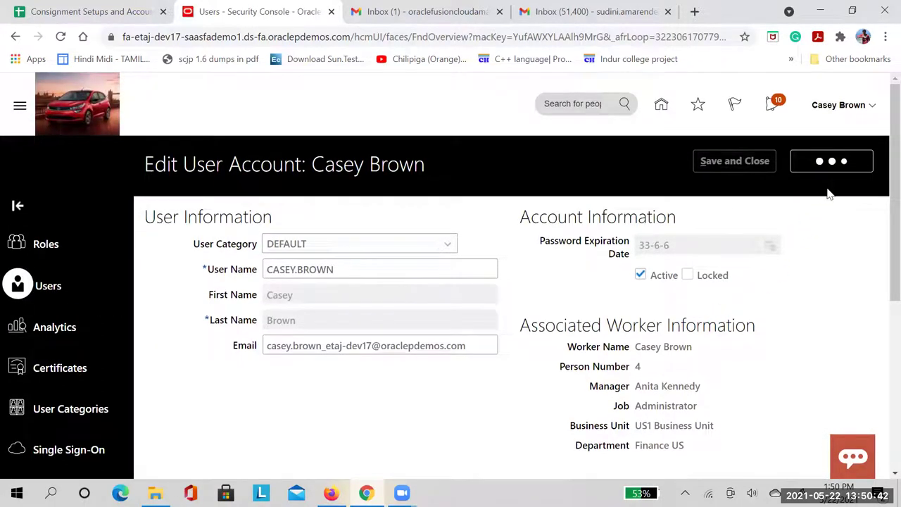
Step: Open Setup and Maintenance, checking the Roles with data access row in the setups sheet while it loads
click(873, 105)
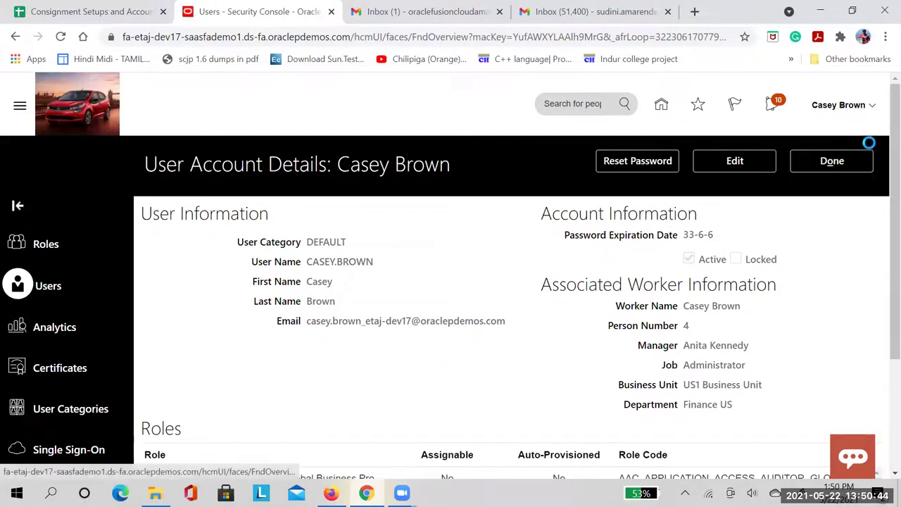
click(626, 312)
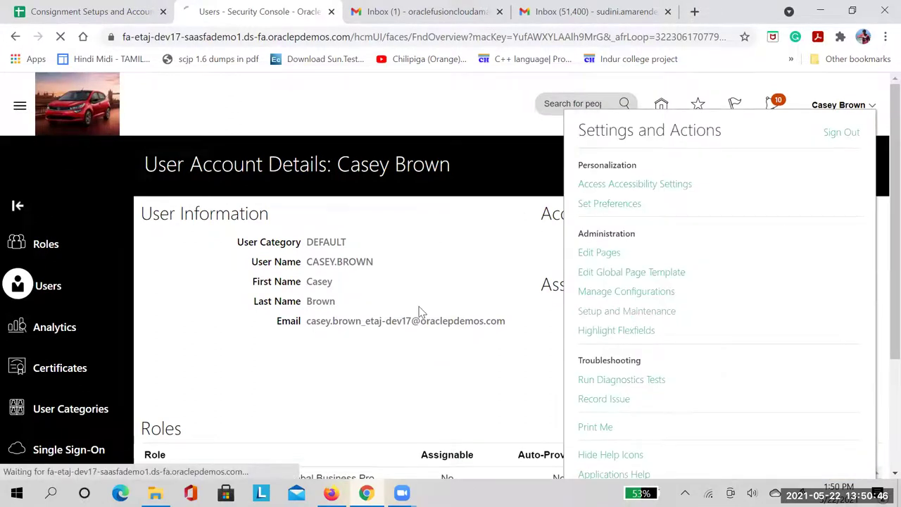
click(75, 18)
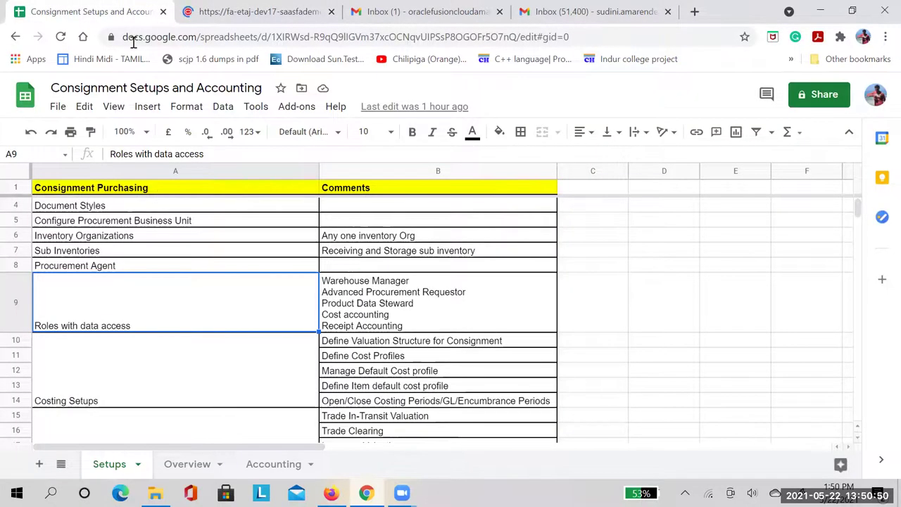
click(186, 17)
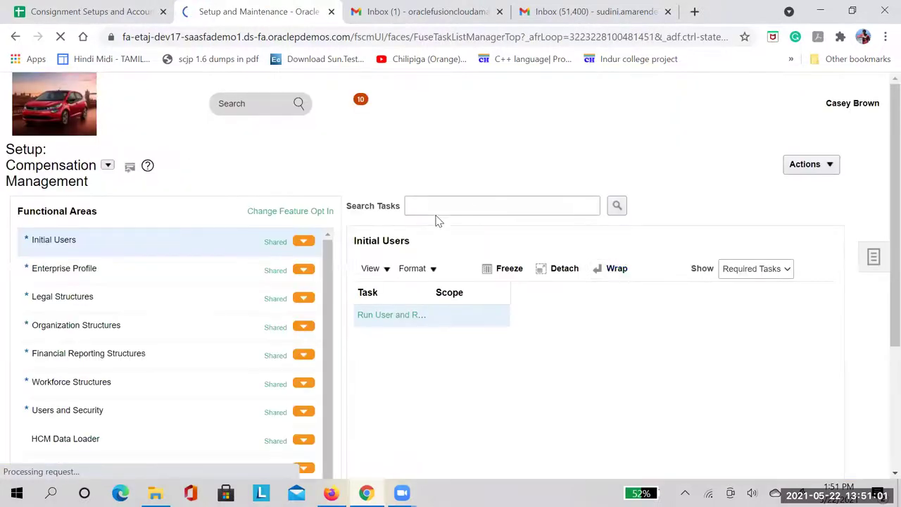
Step: Switch the setup offering from Compensation Management to Procurement
click(436, 182)
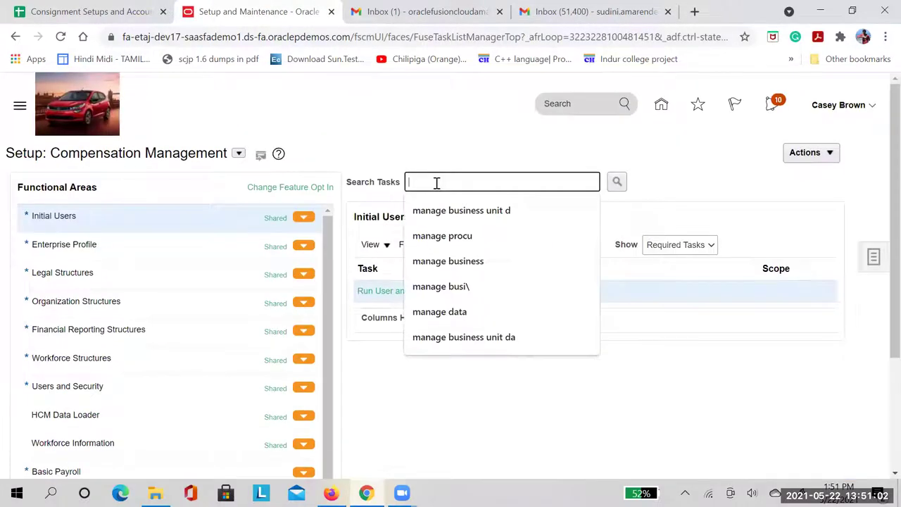
click(239, 153)
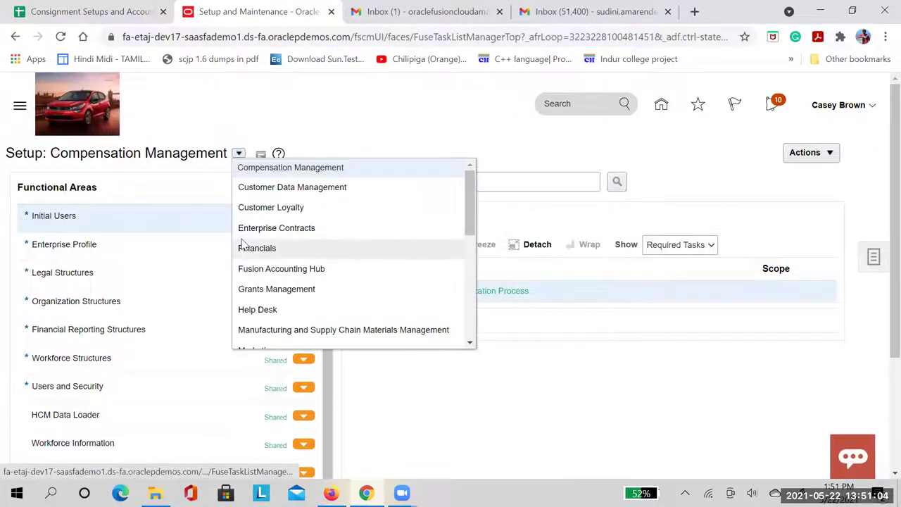
scroll(274, 292, down, 3)
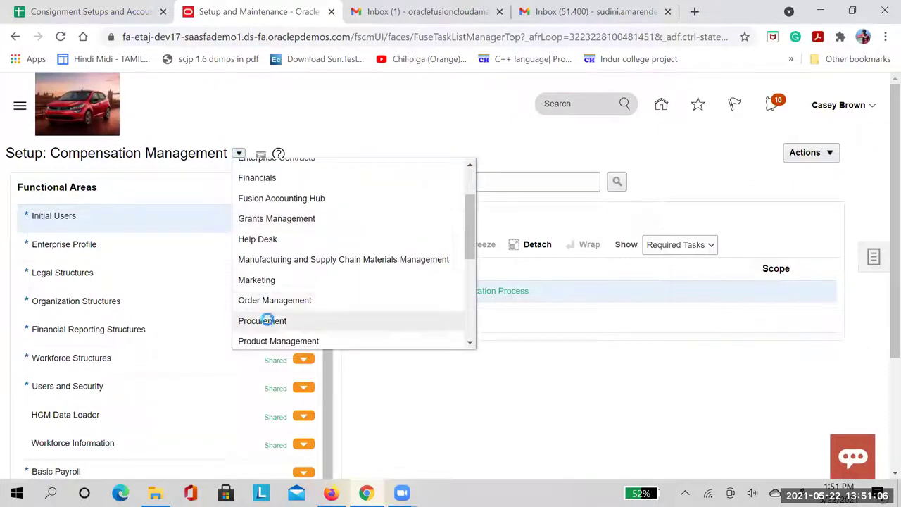
click(264, 320)
Step: Search the setup tasks for "manage business unit d" and open Manage Business Unit Data Access for Users under Users and Security
click(455, 182)
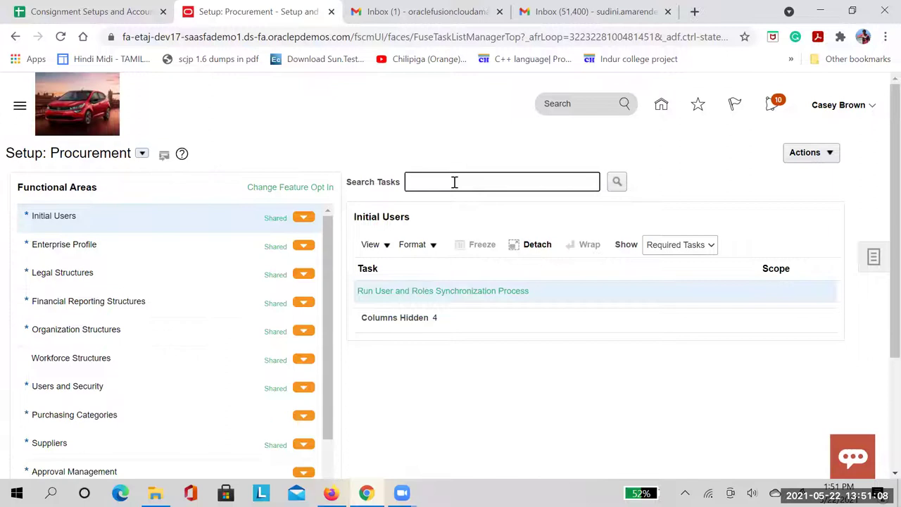
text(manage)
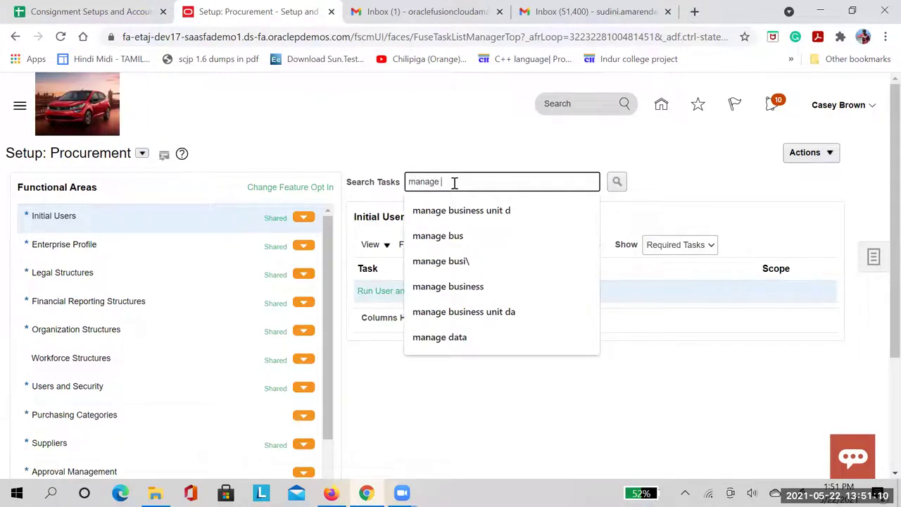
click(463, 211)
click(617, 183)
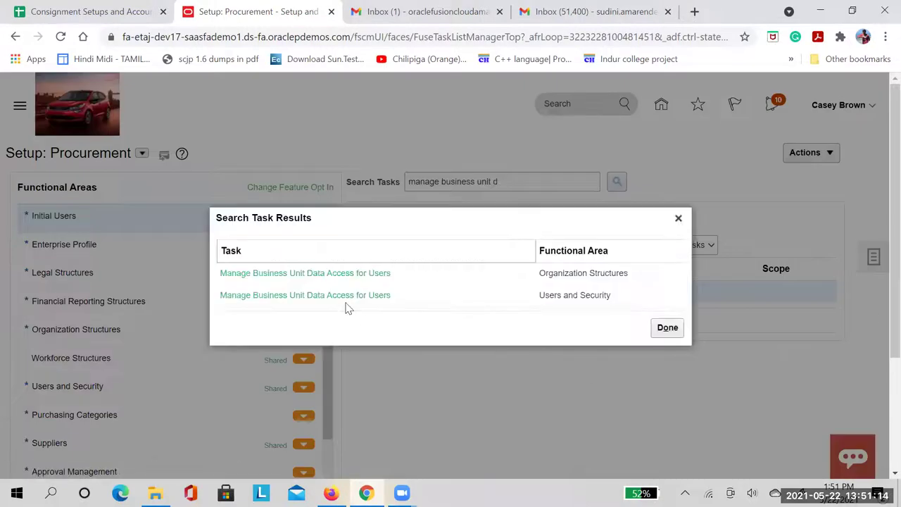
click(334, 296)
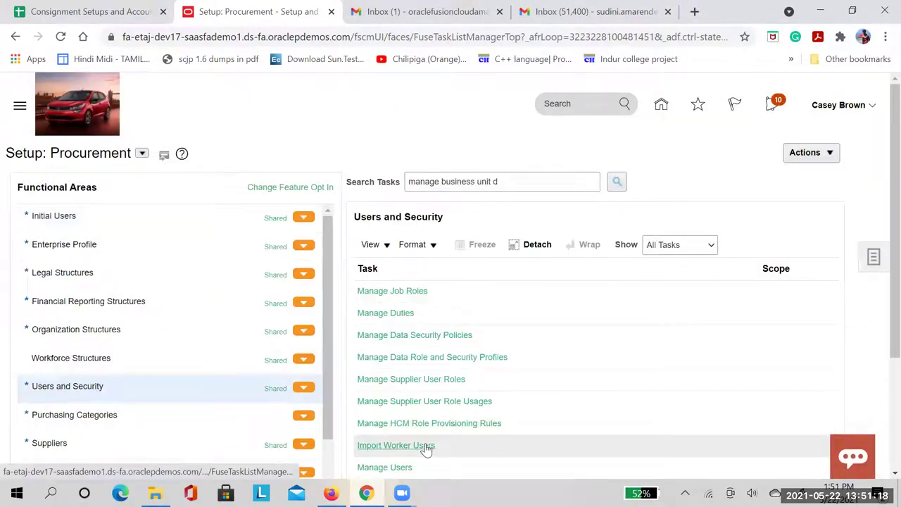
scroll(479, 466, down, 2)
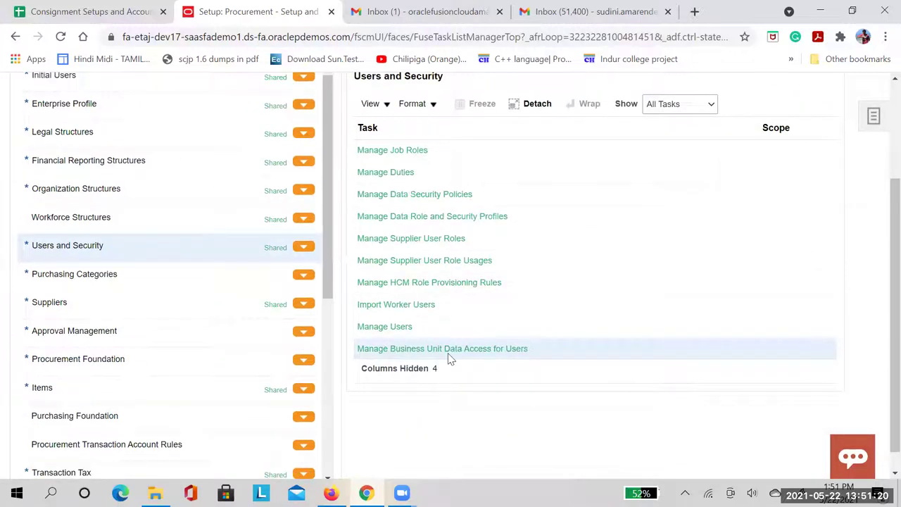
click(448, 349)
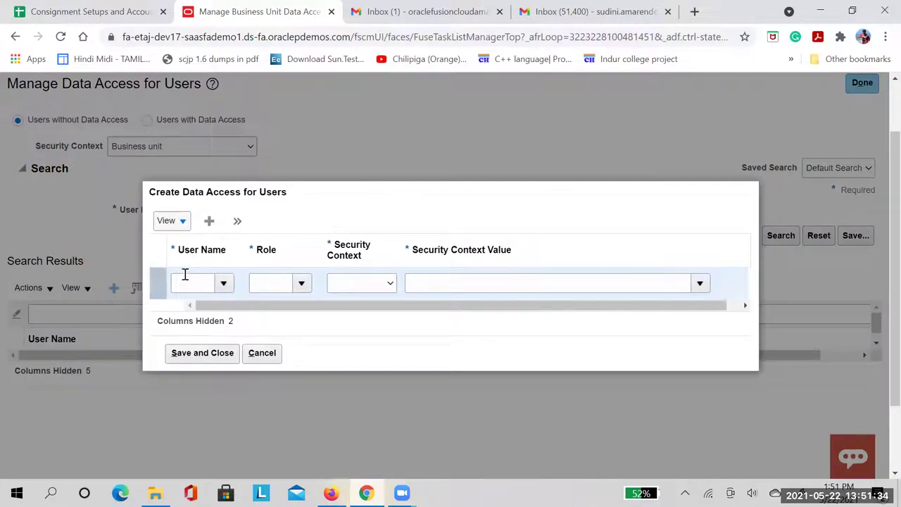
Step: Fill the new data access row with the signed-in user's user name and the Cost Accountant role
click(185, 280)
text(case)
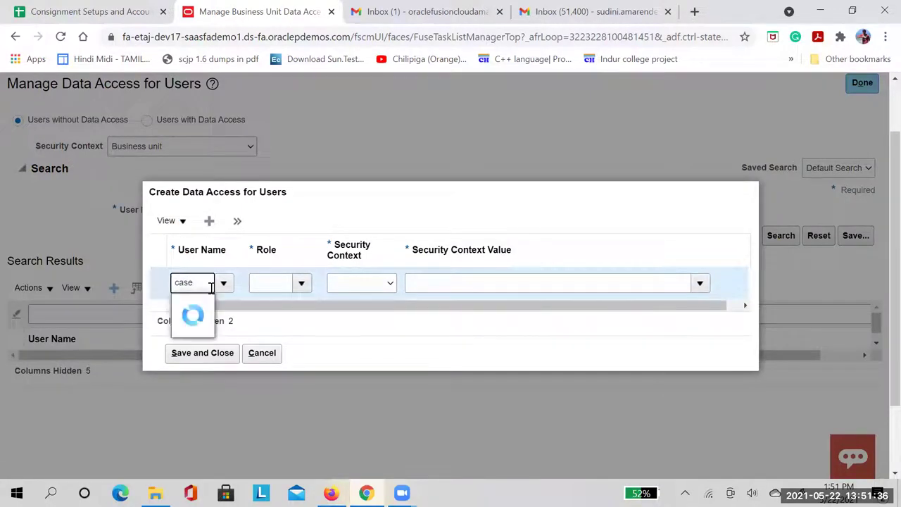
click(206, 330)
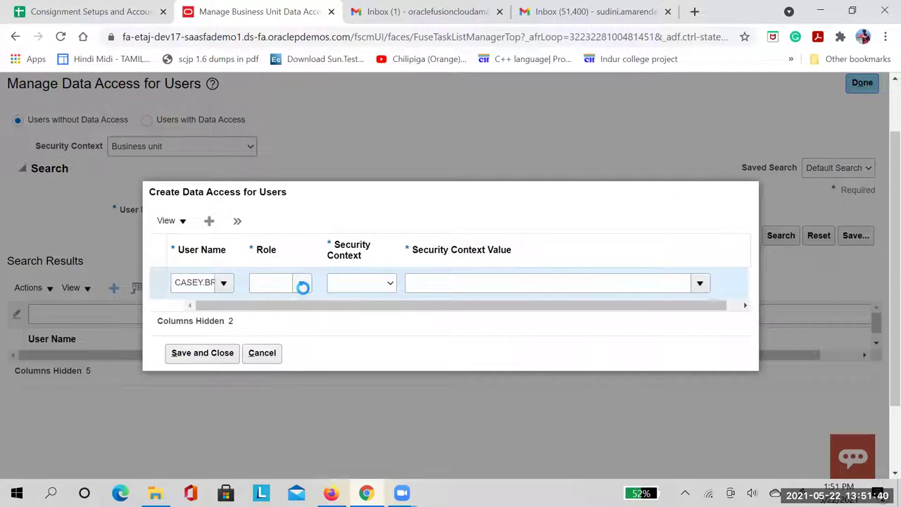
scroll(320, 350, down, 3)
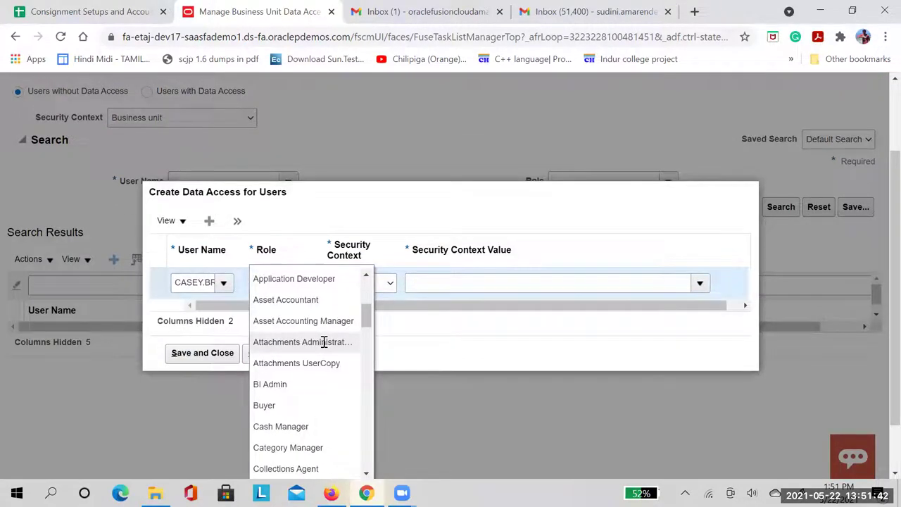
scroll(324, 342, down, 2)
click(298, 426)
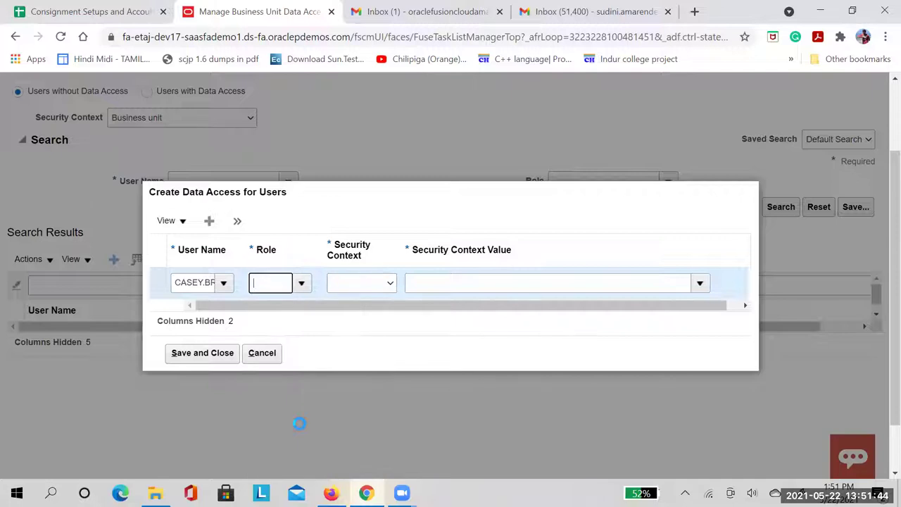
Step: Set the row's security context to Cost organization with the value US Operations, and save the data access
click(385, 284)
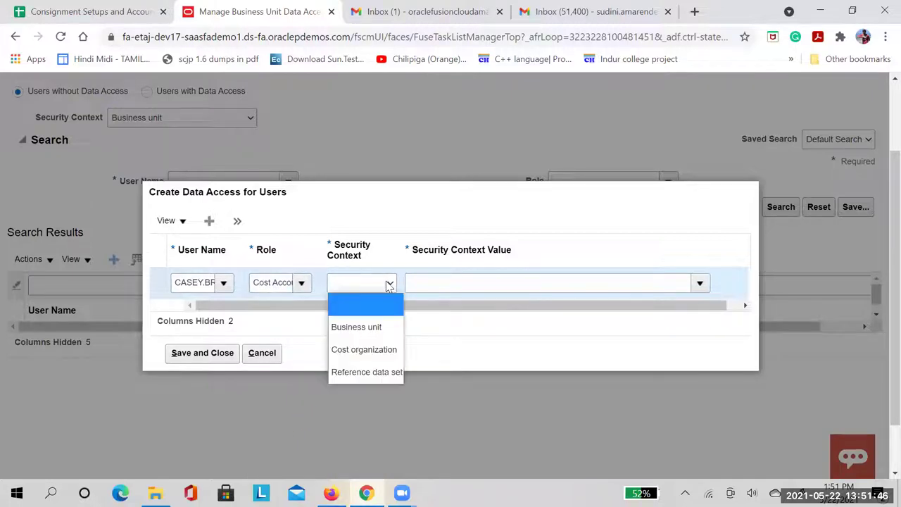
click(358, 350)
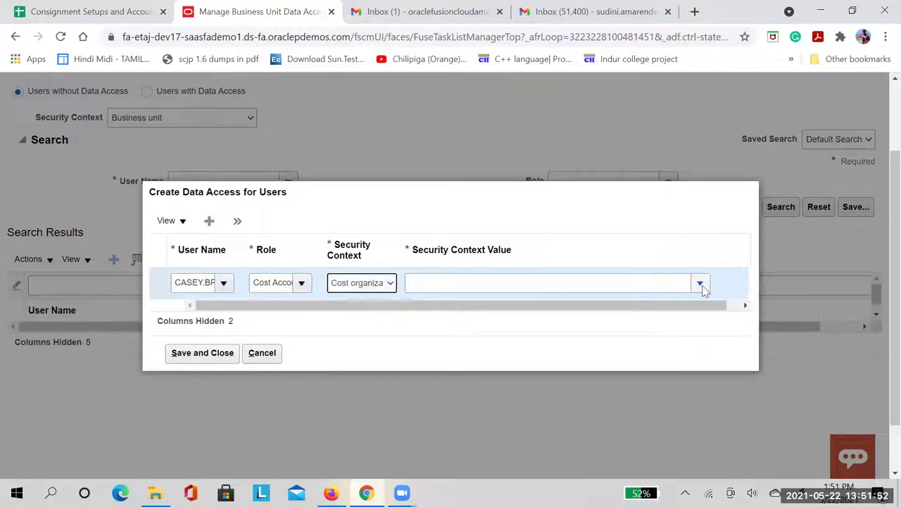
click(701, 283)
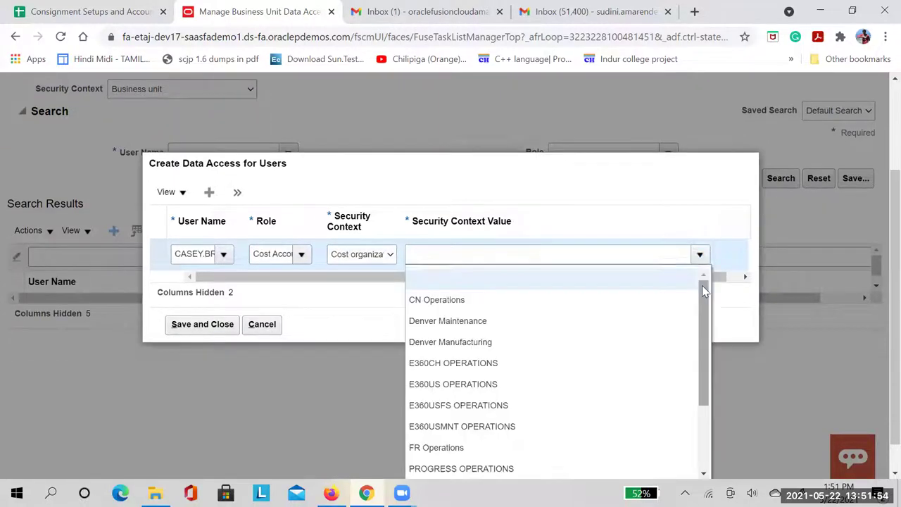
scroll(500, 409, down, 5)
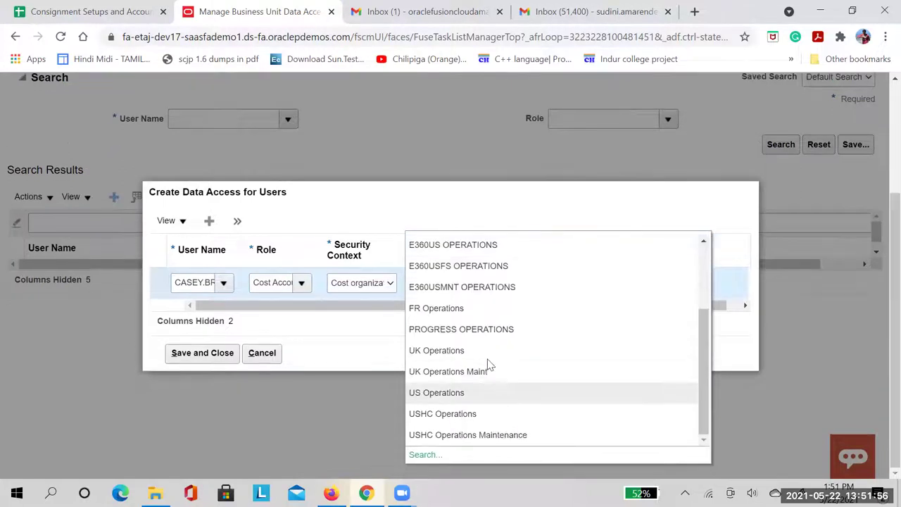
scroll(453, 267, up, 2)
click(448, 283)
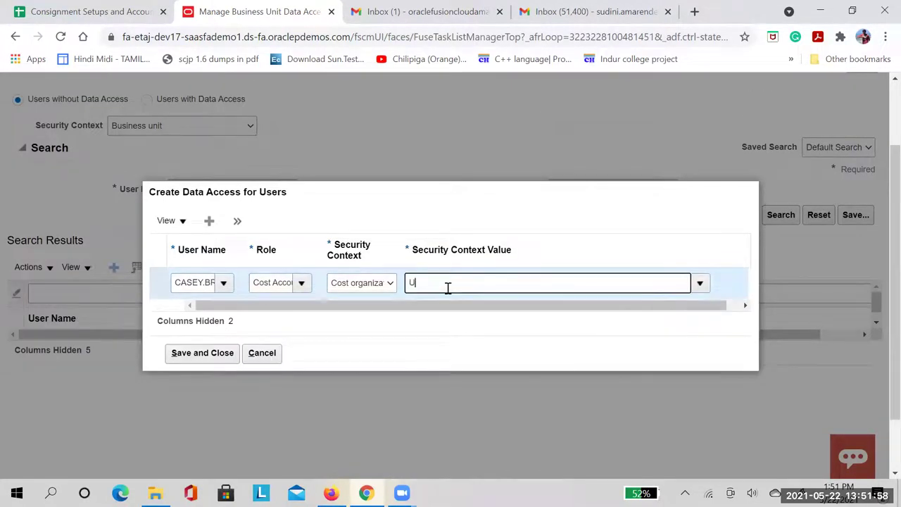
text(US1)
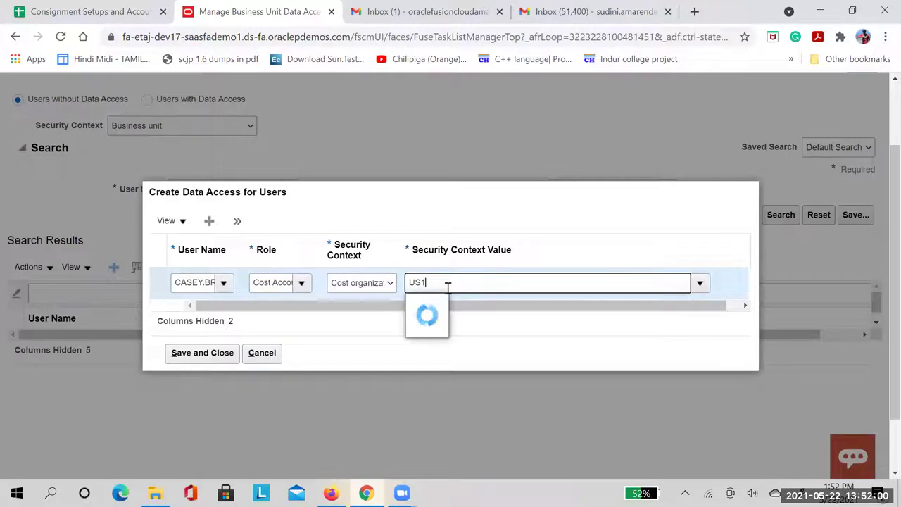
key(BackSpace)
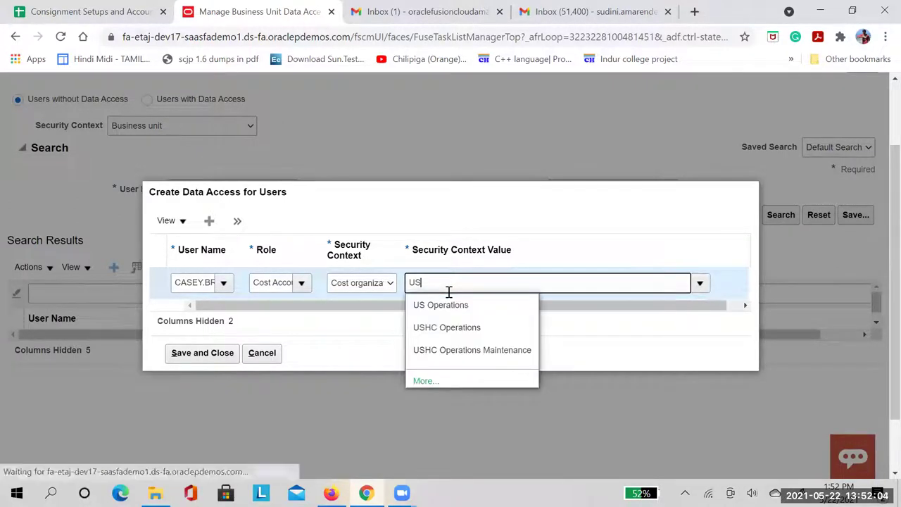
click(446, 305)
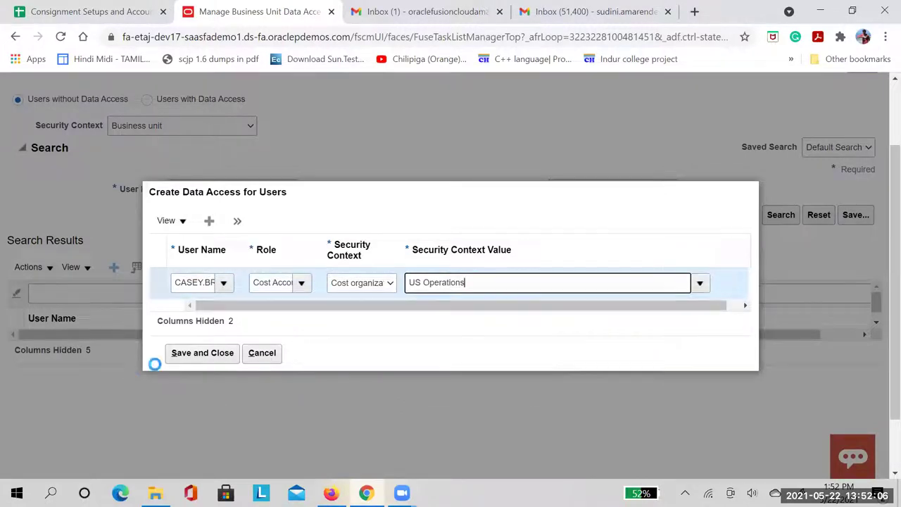
click(222, 359)
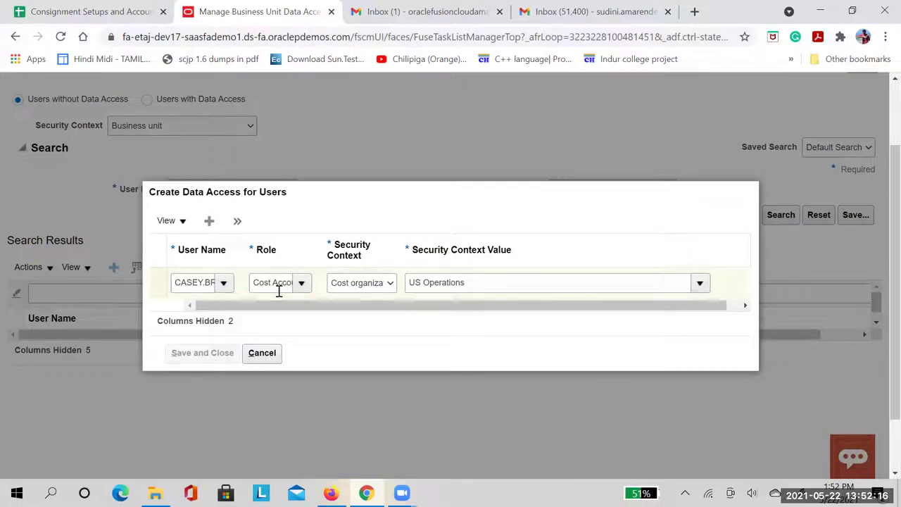
Step: Cancel the new data access entry and close the Manage Data Access for Users page
click(538, 199)
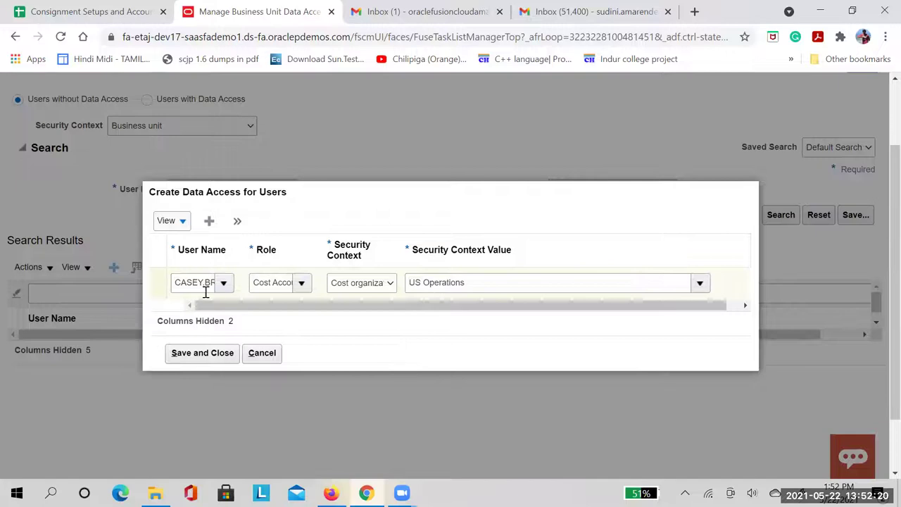
click(264, 356)
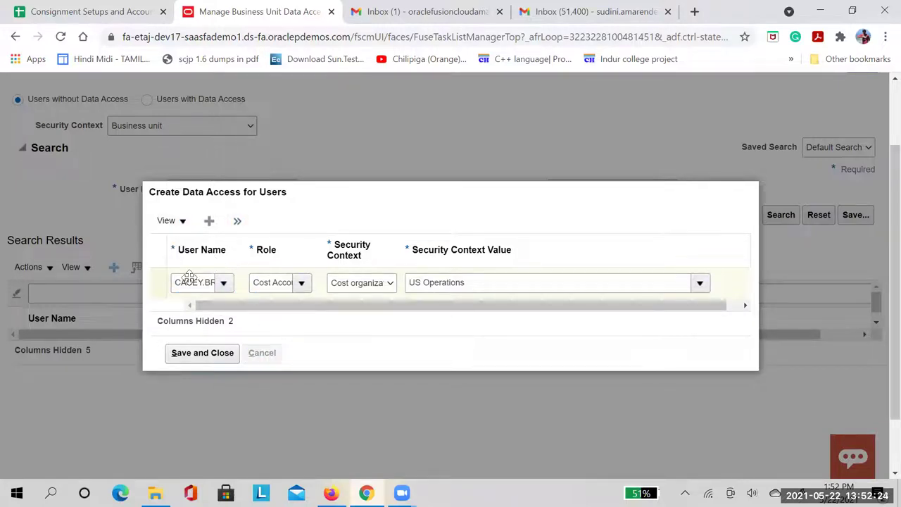
scroll(343, 378, up, 2)
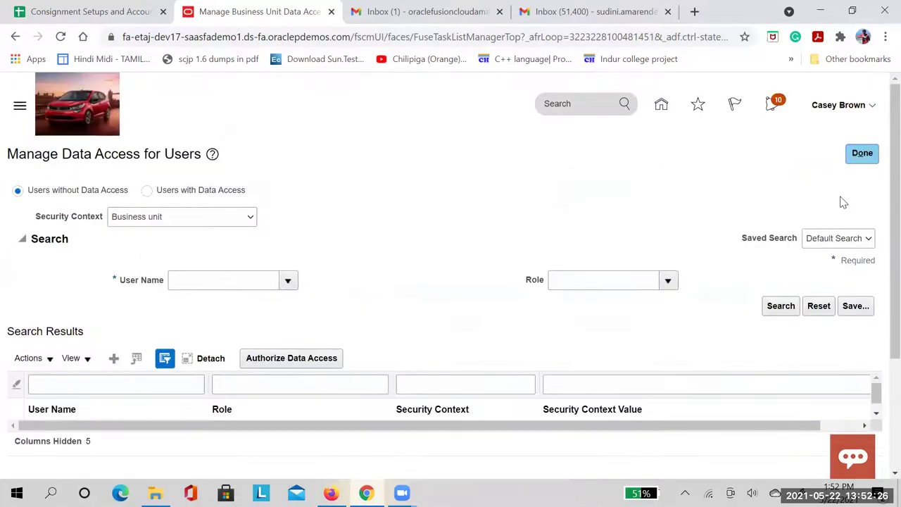
click(862, 153)
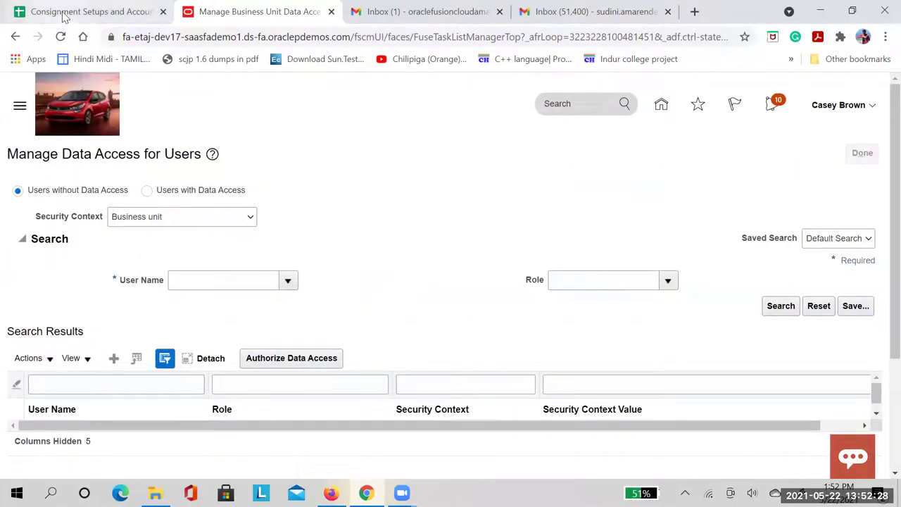
Step: Switch to the Consignment Setups and Accounting spreadsheet and review the setup rows from Items through Roles with data access
click(64, 12)
scroll(229, 268, down, 1)
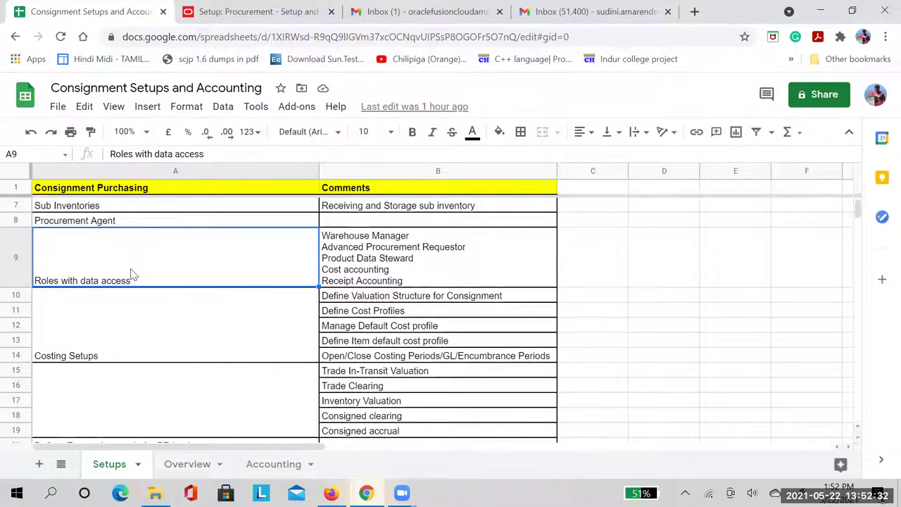
scroll(155, 266, up, 2)
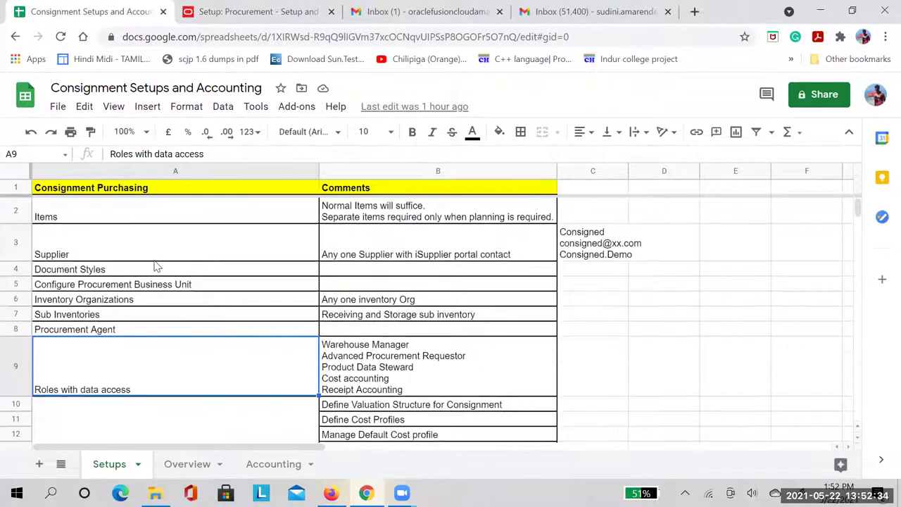
scroll(156, 267, down, 1)
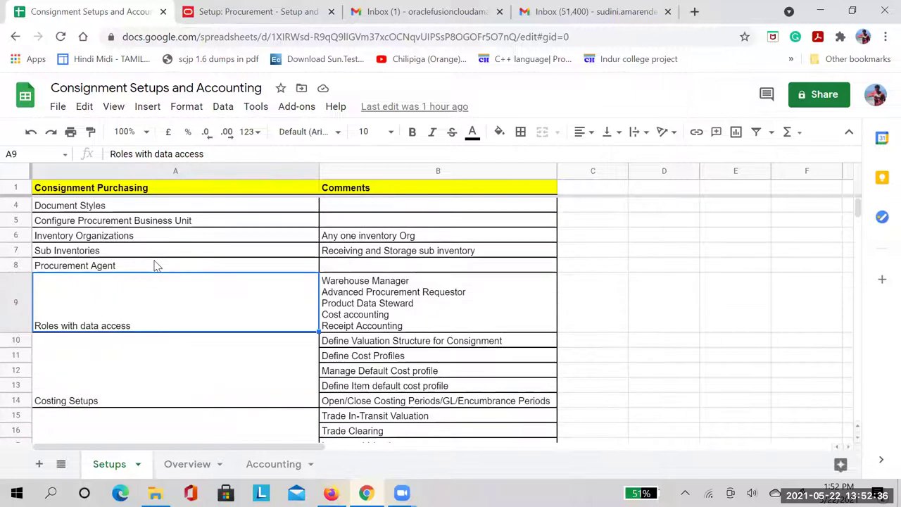
scroll(156, 266, up, 1)
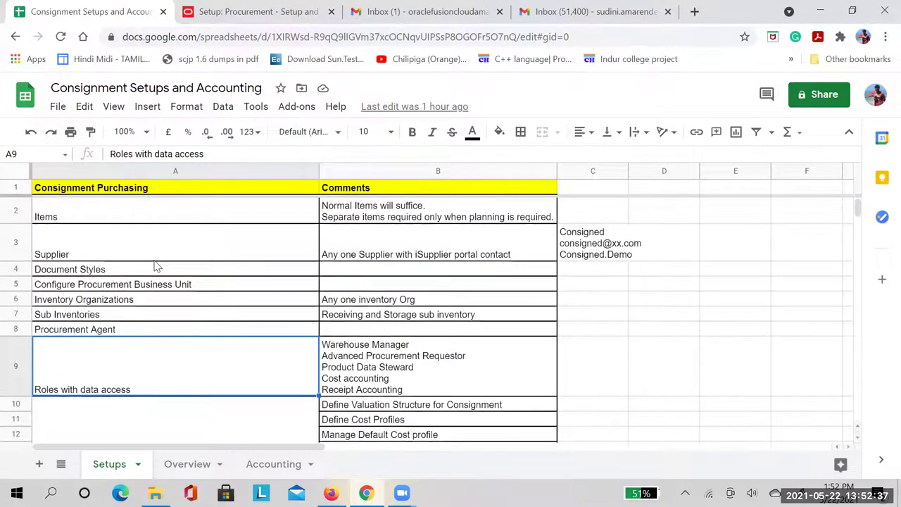
click(80, 213)
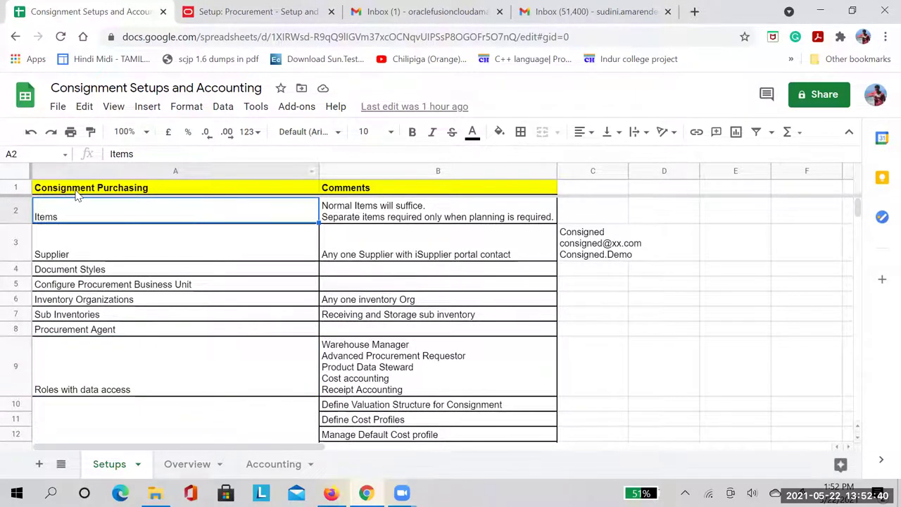
scroll(110, 276, down, 1)
scroll(169, 360, down, 1)
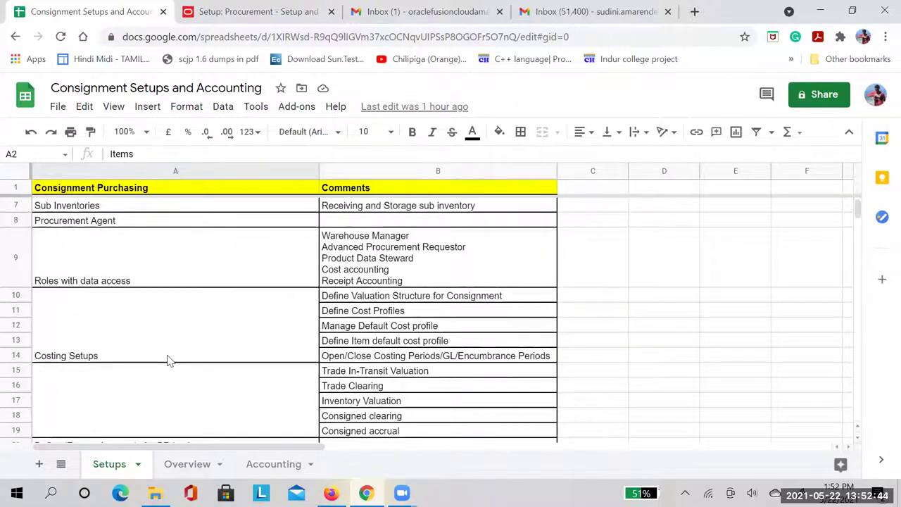
Step: Select the Costing Setups entry in the Setups sheet and look over its rows and the purchasing steps below it
click(167, 360)
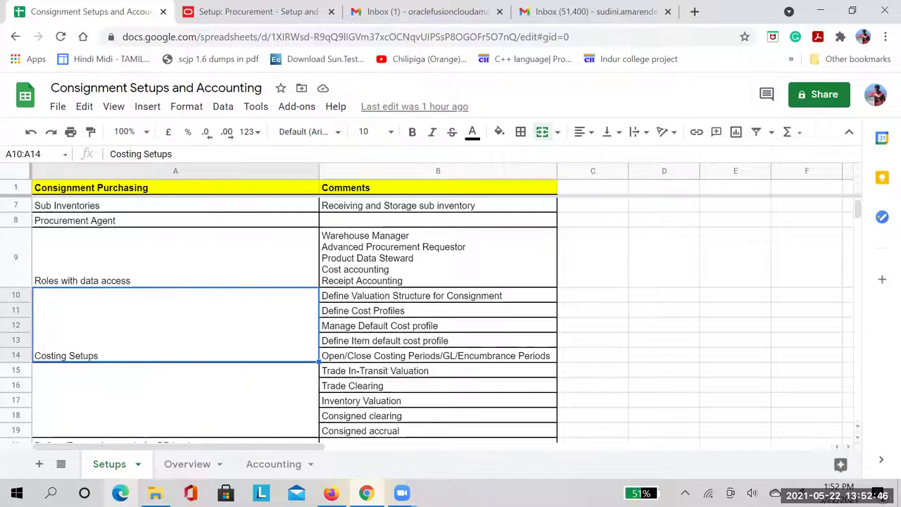
scroll(209, 320, down, 10)
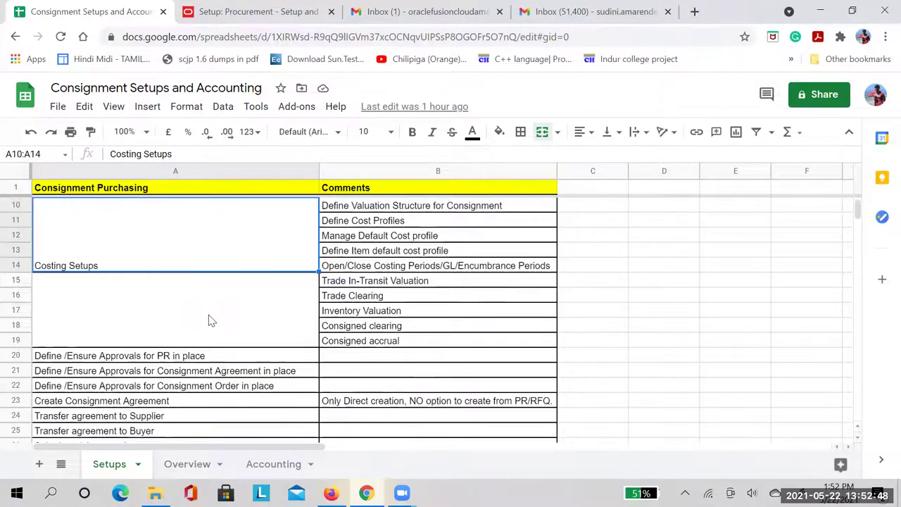
scroll(208, 320, up, 10)
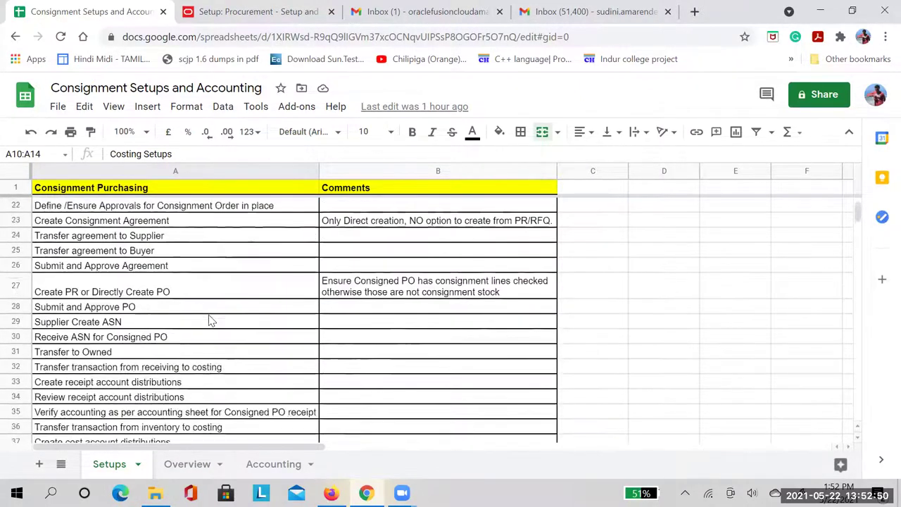